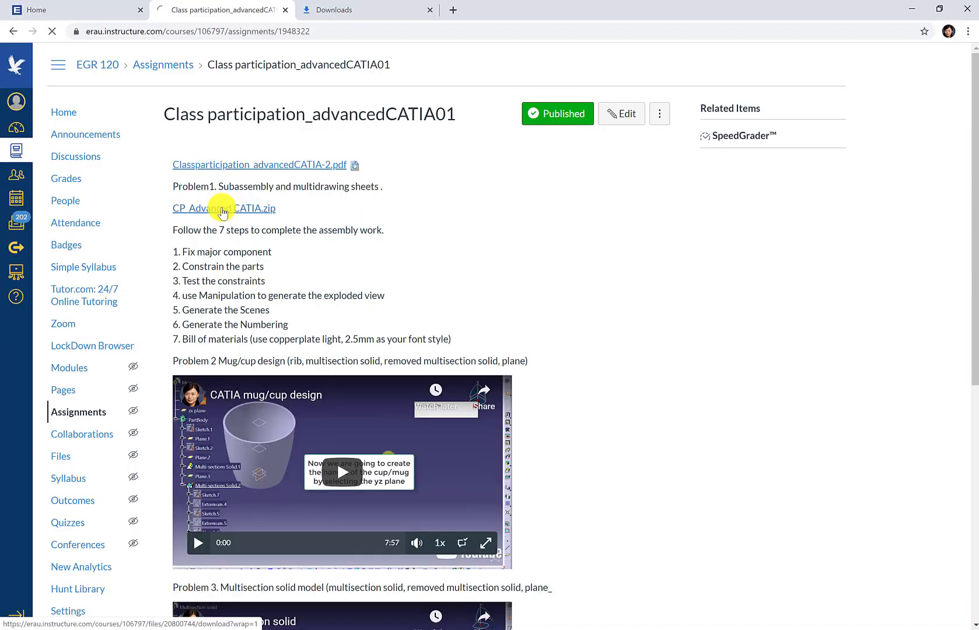
Download CP_Advanced CATIA.zip from the Class participation_advancedCATIA01 assignment page
{"action": "left_click", "coordinate": [221, 205]}
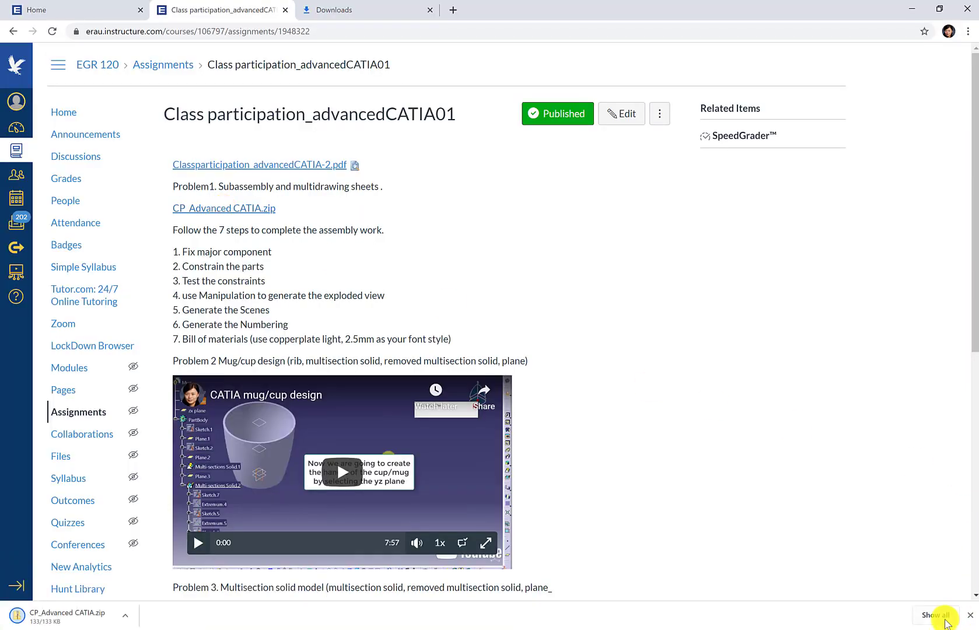
Extract CP_Advanced CATIA.zip in Downloads and open the extracted CP_Advanced CATIA folder
{"action": "left_click", "coordinate": [946, 624]}
{"action": "left_click", "coordinate": [389, 186]}
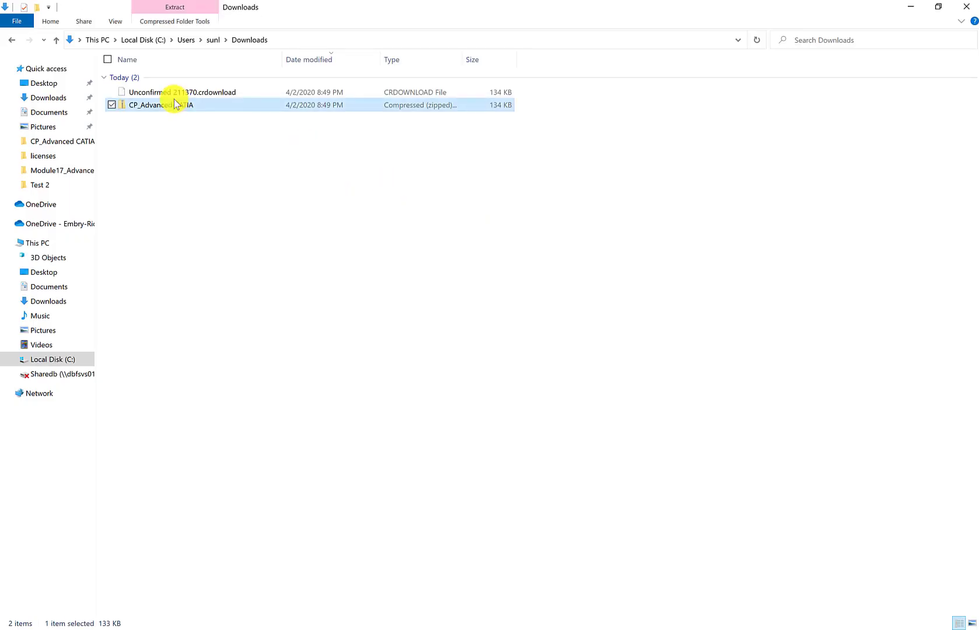
{"action": "right_click", "coordinate": [152, 104]}
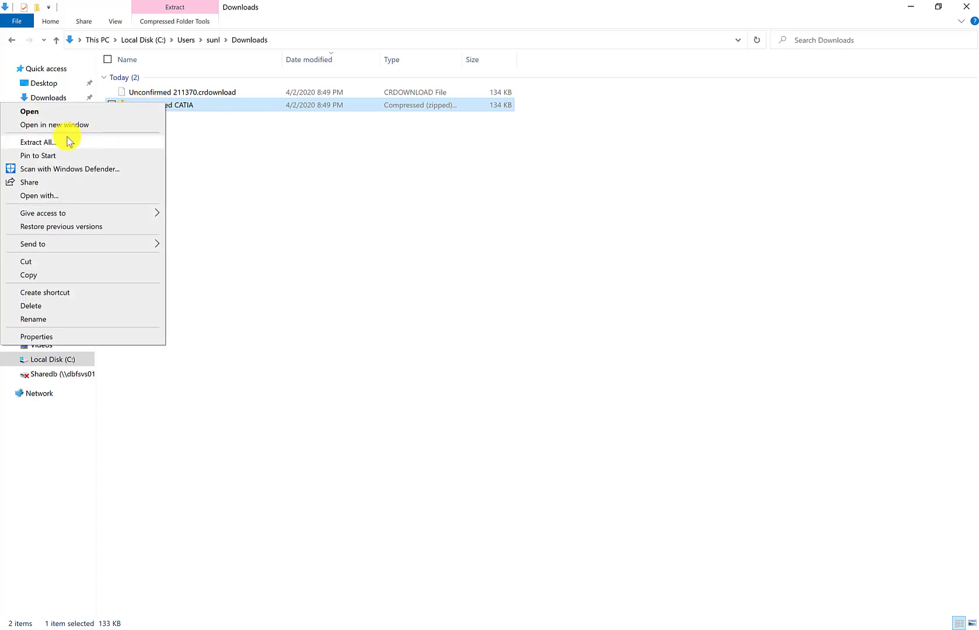
{"action": "left_click", "coordinate": [68, 141]}
{"action": "left_click", "coordinate": [601, 445]}
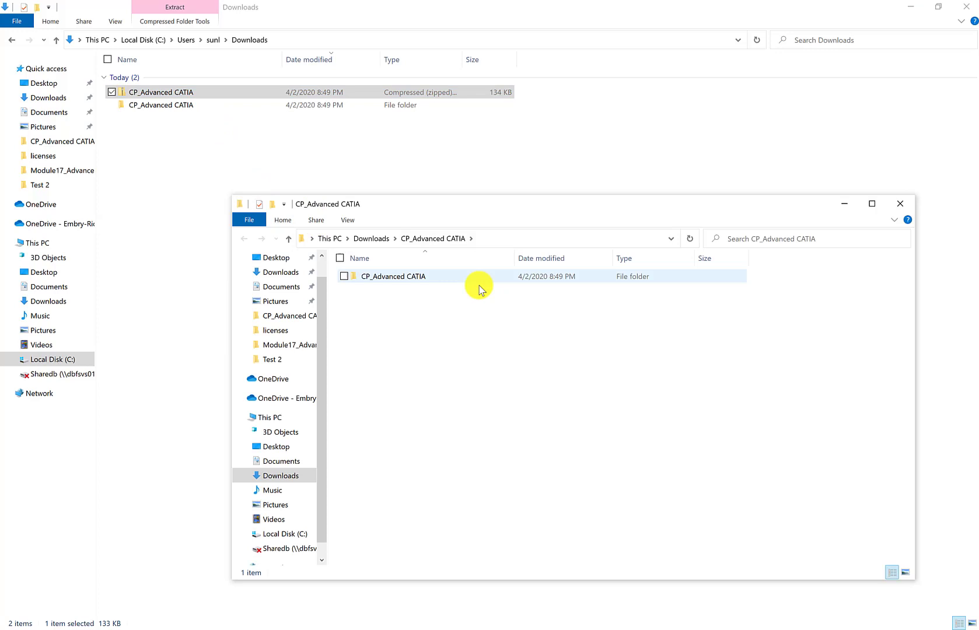
{"action": "double_click", "coordinate": [427, 275]}
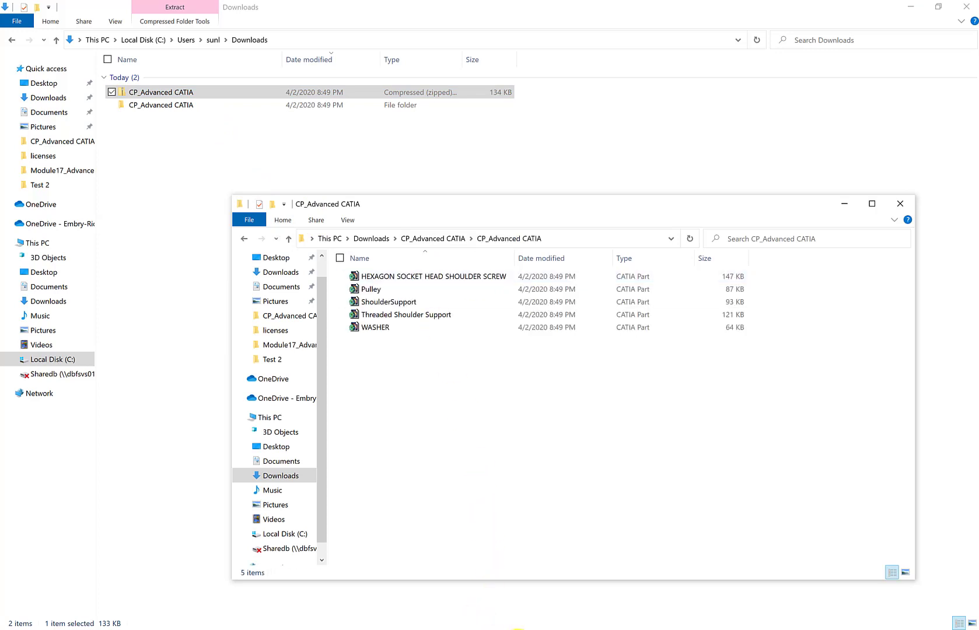
Start a new Assembly Design product and copy the CP_SubAssembledPulley file name from the Word sheet
{"action": "left_click", "coordinate": [517, 629]}
{"action": "left_click", "coordinate": [12, 21]}
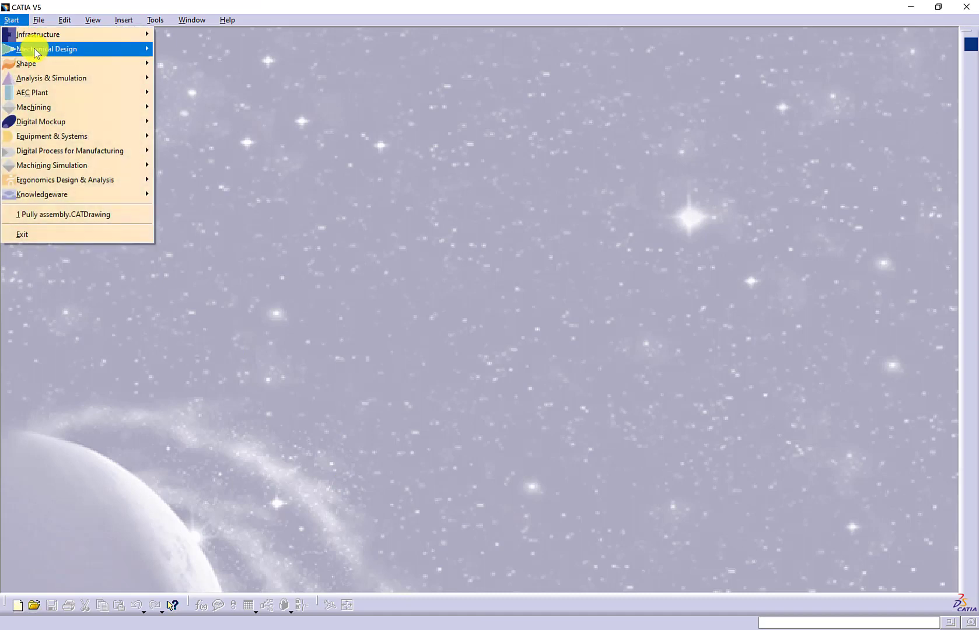
{"action": "mouse_move", "coordinate": [109, 52]}
{"action": "left_click", "coordinate": [200, 66]}
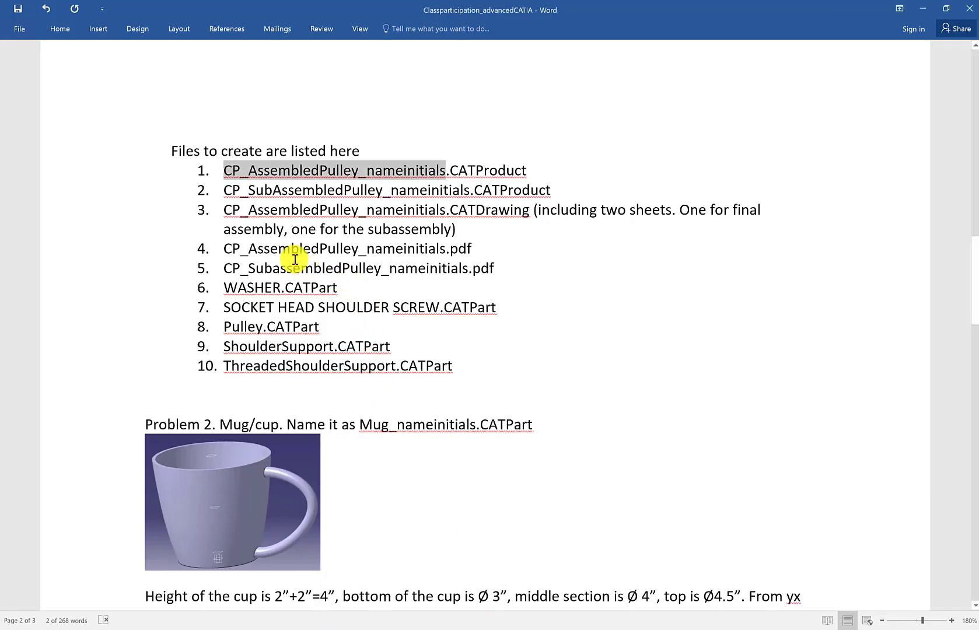
{"action": "double_click", "coordinate": [282, 191]}
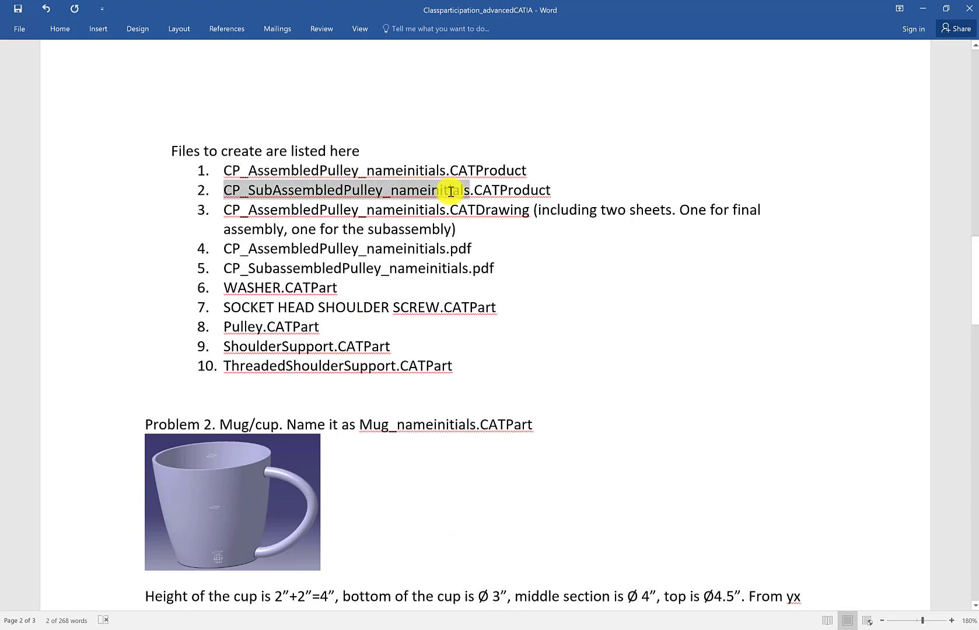
Open Product1's properties and paste the CP_SubAssembledPulley name into Part Number
{"action": "left_click", "coordinate": [505, 625]}
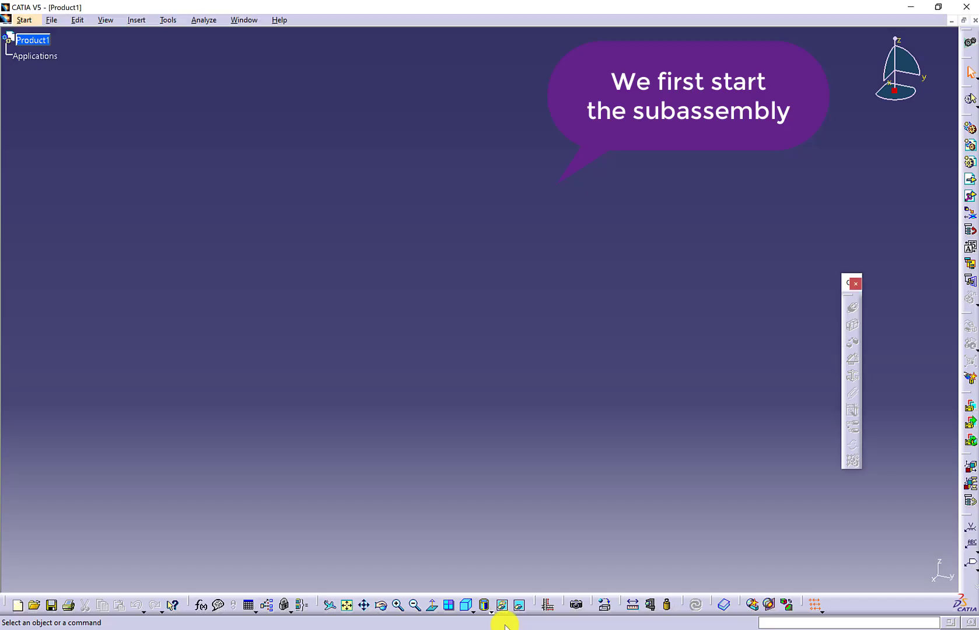
{"action": "right_click", "coordinate": [29, 44]}
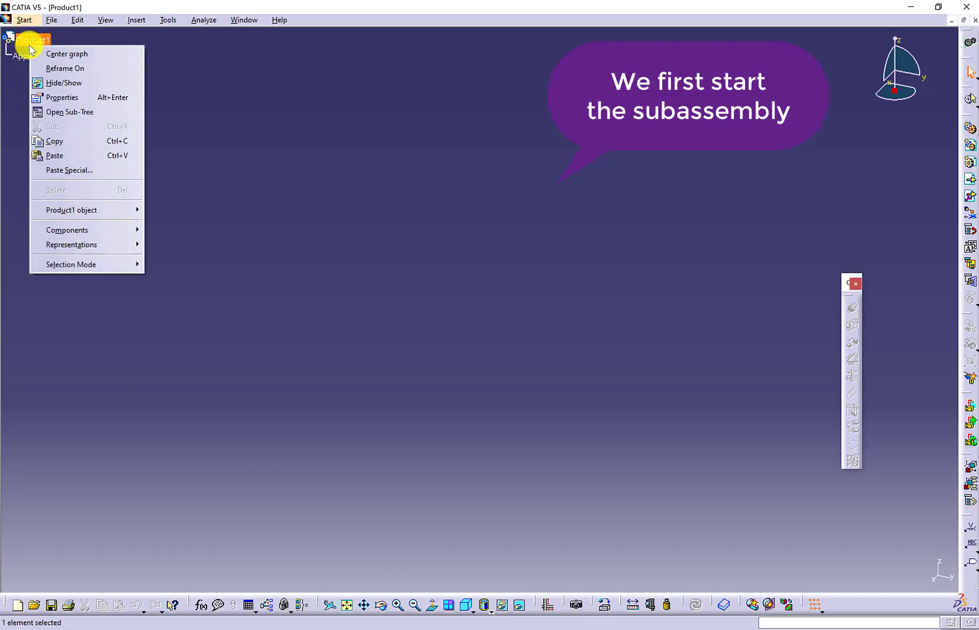
{"action": "left_click", "coordinate": [55, 96]}
{"action": "double_click", "coordinate": [579, 268]}
{"action": "type", "text": "2.\tCP_SubAssembledPulley_nameinitials"}
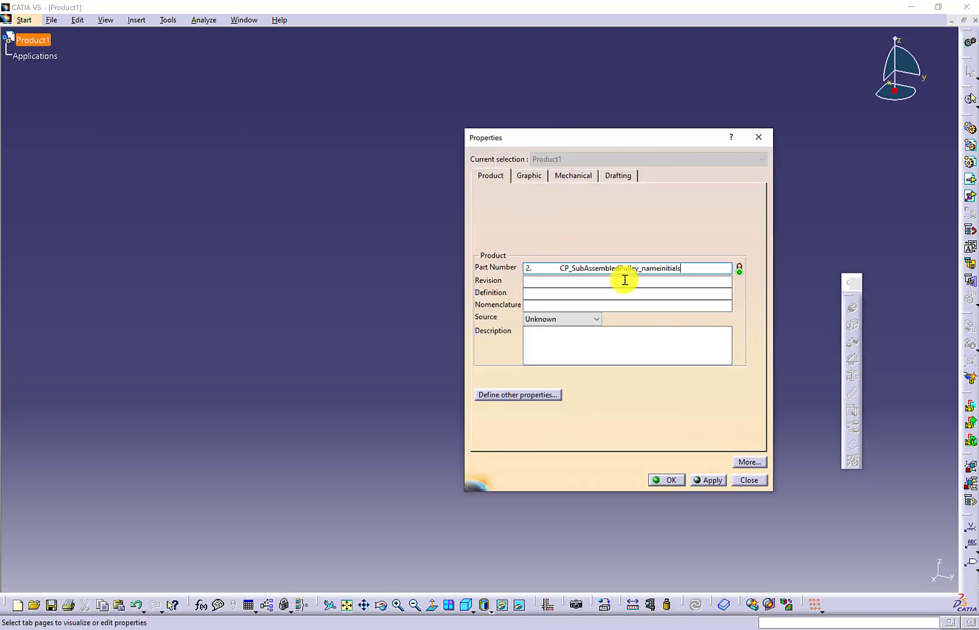
Trim the pasted part number, replace the placeholder with the author's initials, and apply
{"action": "left_click_drag", "start_coordinate": [546, 272], "coordinate": [271, 253]}
{"action": "key", "text": "BackSpace"}
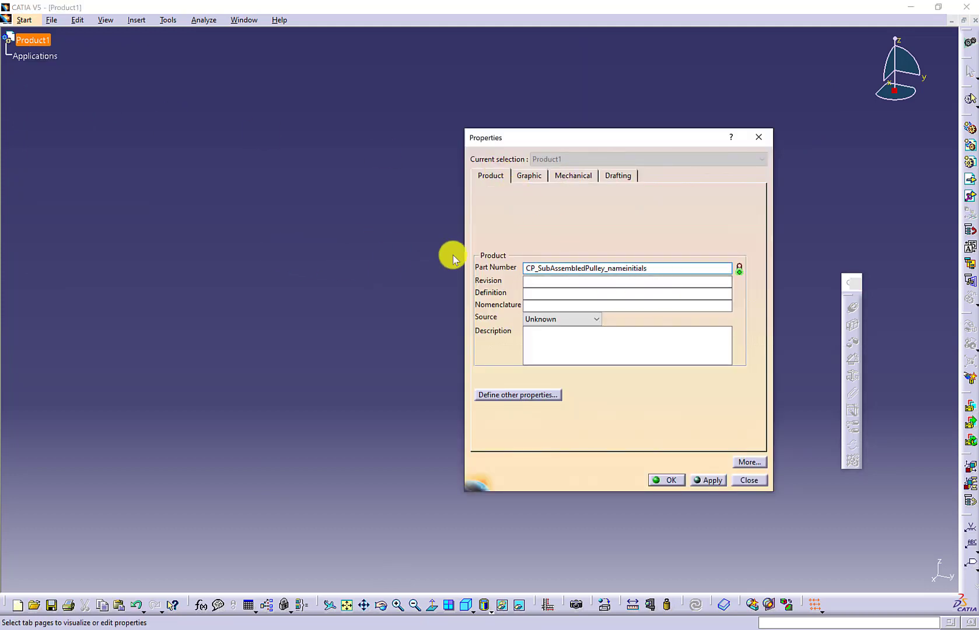
{"action": "left_click", "coordinate": [690, 270]}
{"action": "key", "text": "BackSpace"}
{"action": "key", "text": "BackSpace"}
{"action": "key", "text": "BackSpace"}
{"action": "key", "text": "BackSpace"}
{"action": "key", "text": "BackSpace"}
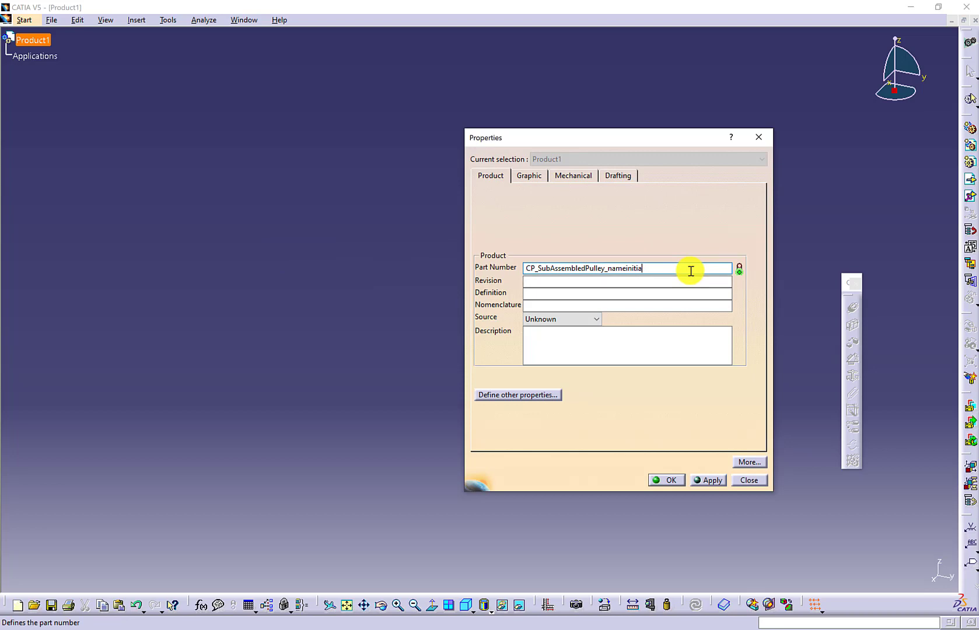
{"action": "key", "text": "BackSpace"}
{"action": "key", "text": "BackSpace"}
{"action": "key", "text": "BackSpace"}
{"action": "key", "text": "BackSpace"}
{"action": "key", "text": "BackSpace"}
{"action": "key", "text": "BackSpace"}
{"action": "key", "text": "BackSpace"}
{"action": "type", "text": "LS"}
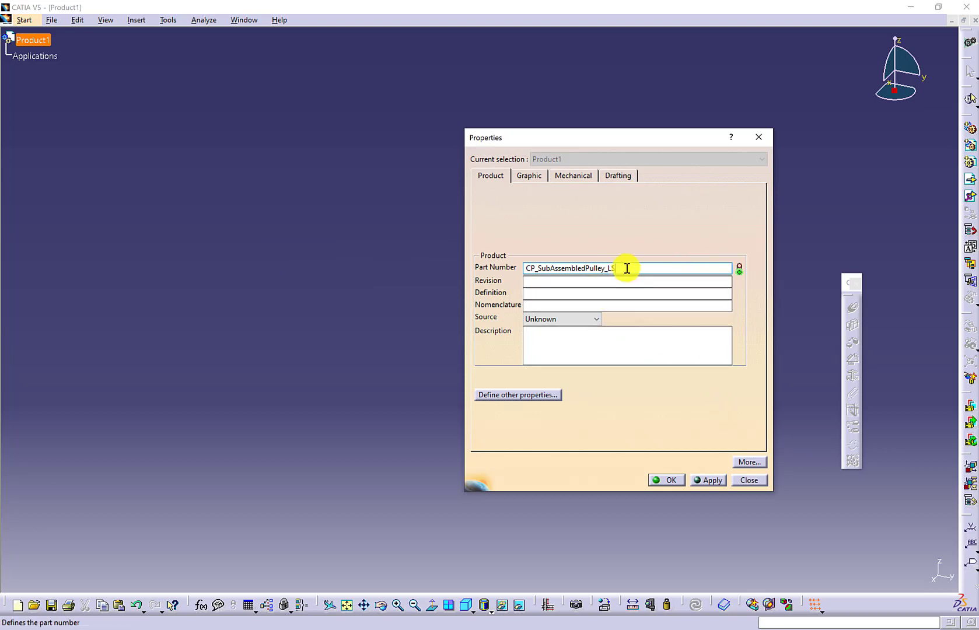
{"action": "left_click_drag", "start_coordinate": [627, 268], "coordinate": [364, 257]}
{"action": "left_click", "coordinate": [667, 480]}
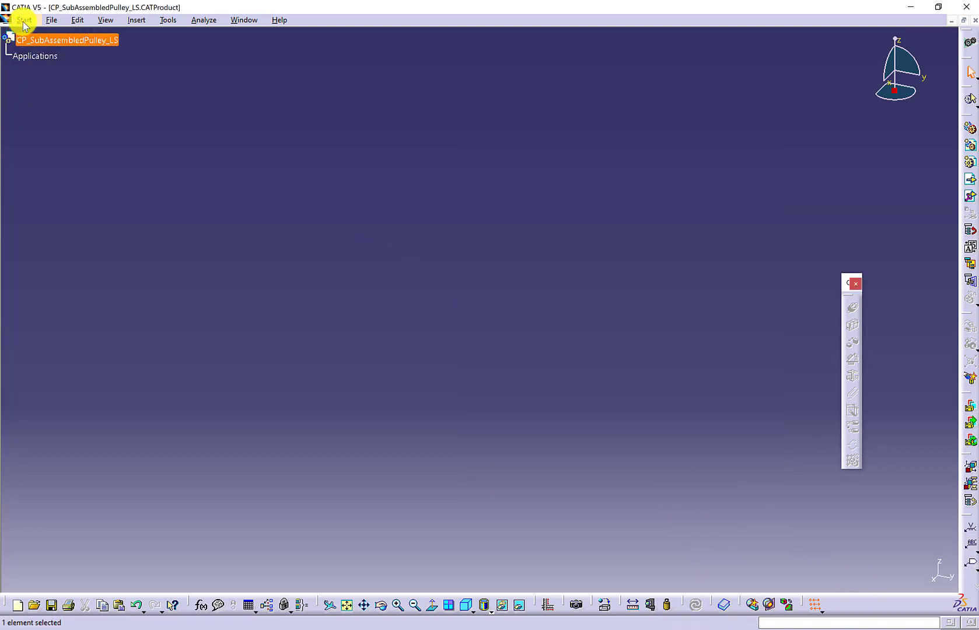
Save the product as CP_SubAssembledPulley_LS.CATProduct in the CP_Advanced CATIA folder via Save Management
{"action": "left_click", "coordinate": [56, 21]}
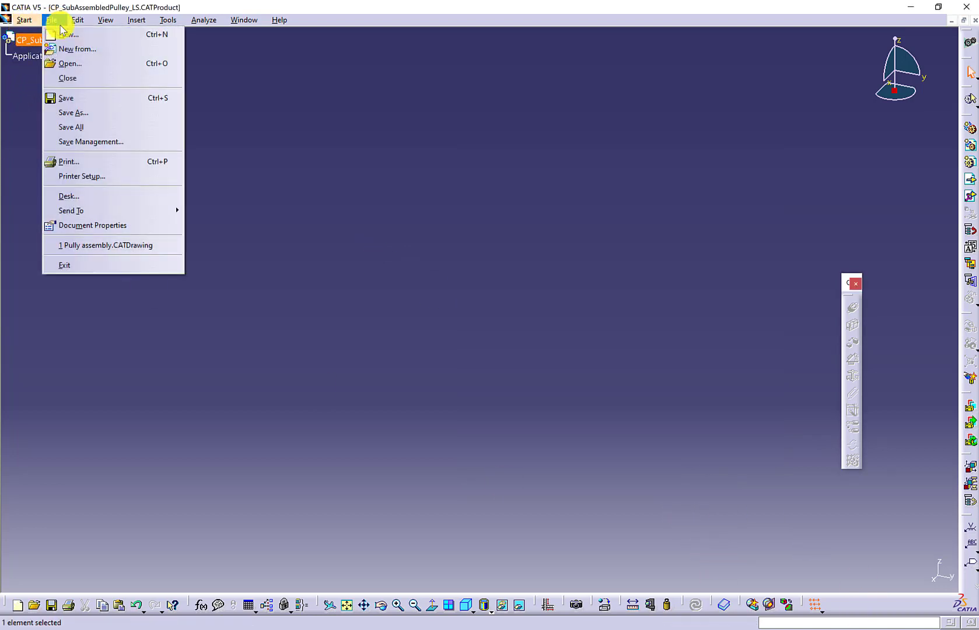
{"action": "left_click", "coordinate": [98, 137]}
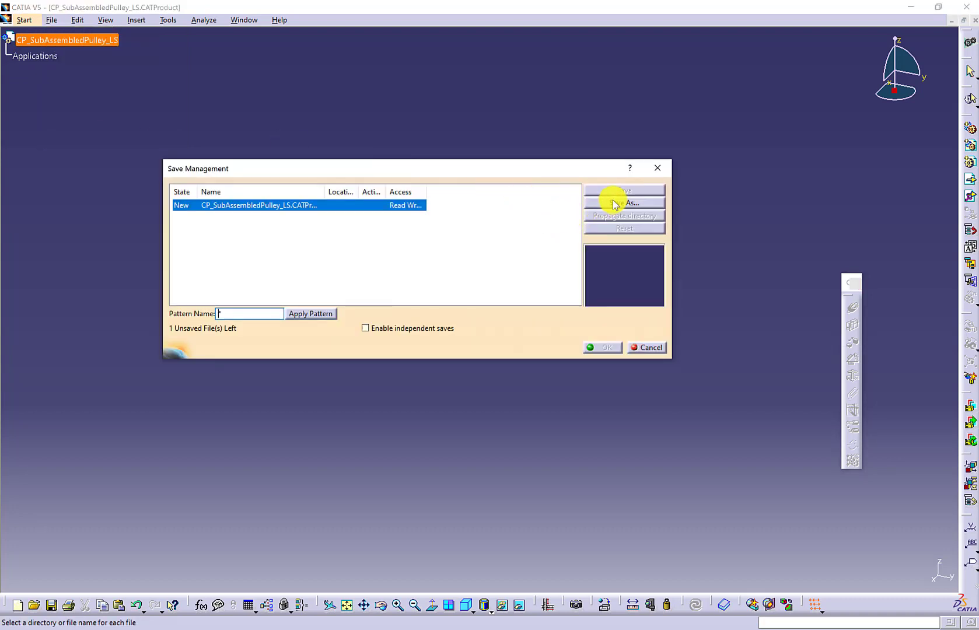
{"action": "left_click", "coordinate": [612, 201]}
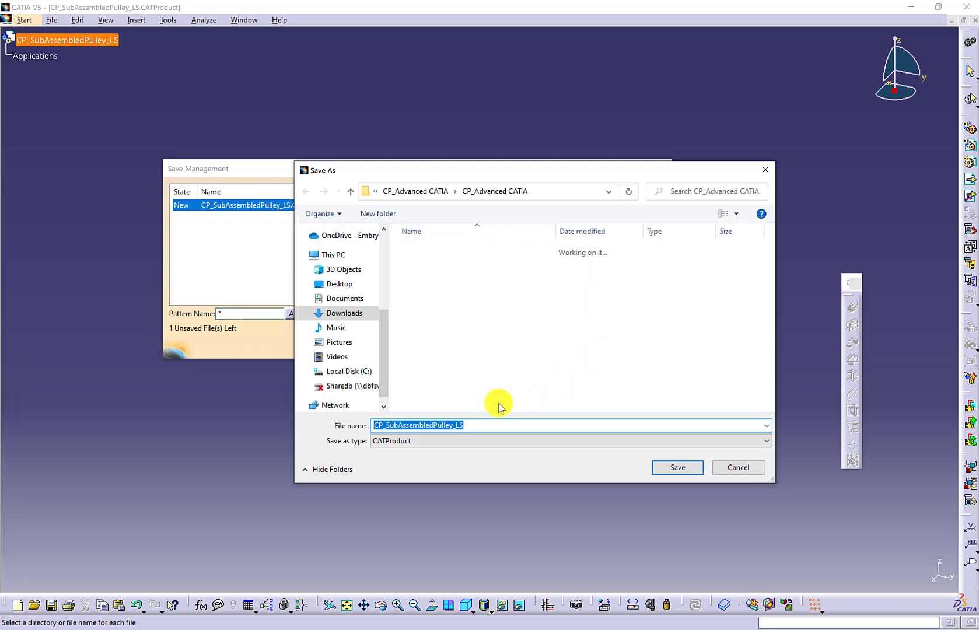
{"action": "left_click", "coordinate": [686, 468]}
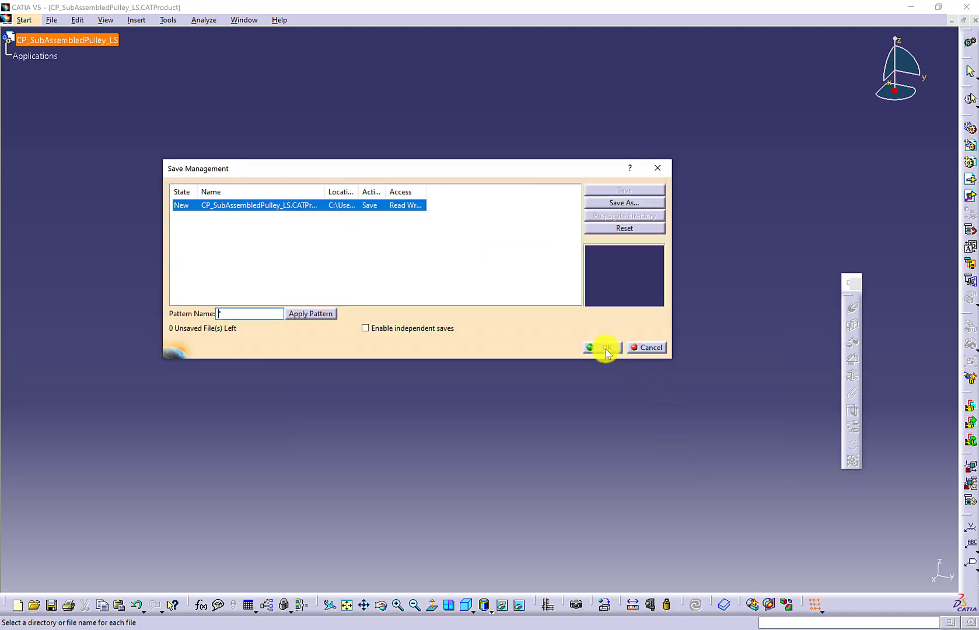
{"action": "left_click", "coordinate": [606, 348]}
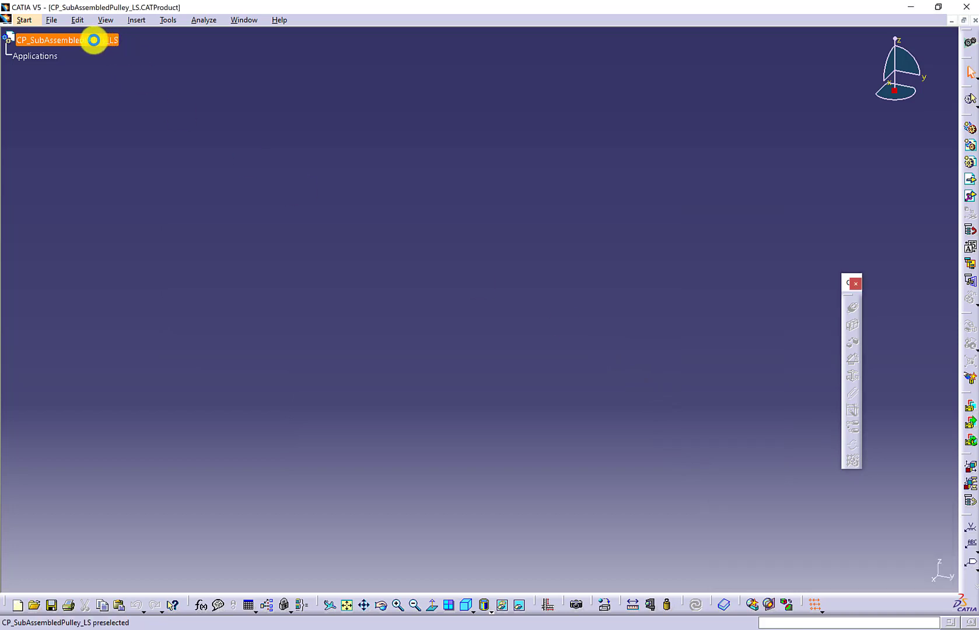
Insert HEXAGON SOCKET HEAD SHOULDER SCREW, Pulley, ShoulderSupport and WASHER as existing components
{"action": "right_click", "coordinate": [94, 41]}
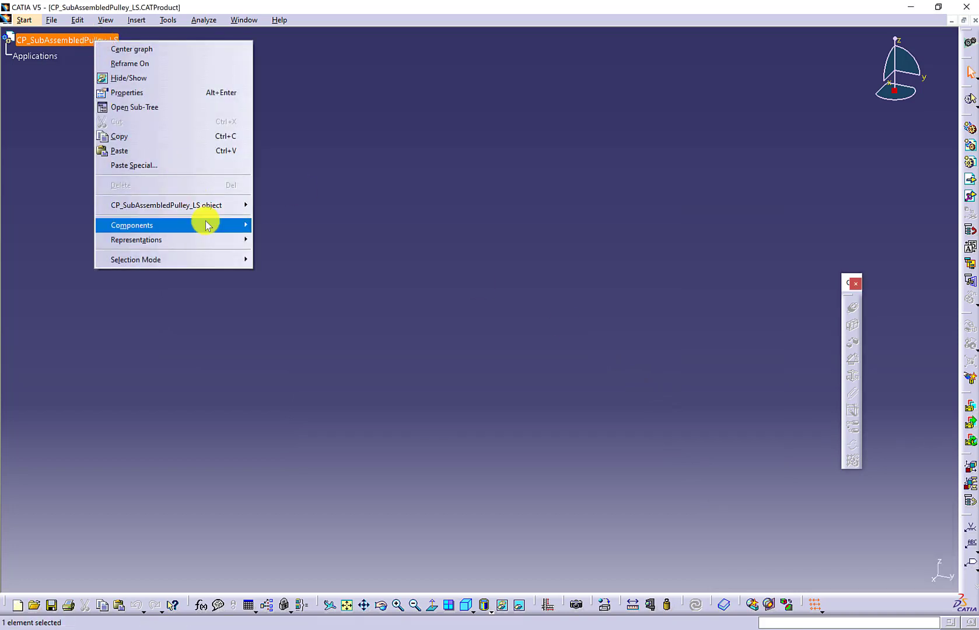
{"action": "mouse_move", "coordinate": [205, 226]}
{"action": "left_click", "coordinate": [299, 284]}
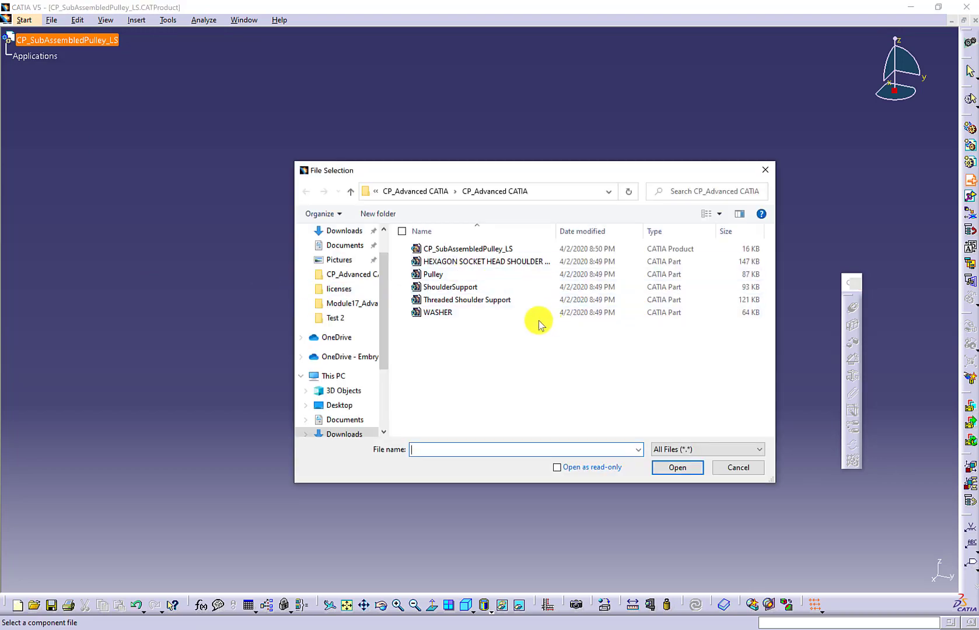
{"action": "left_click", "coordinate": [488, 628]}
{"action": "left_click", "coordinate": [487, 628]}
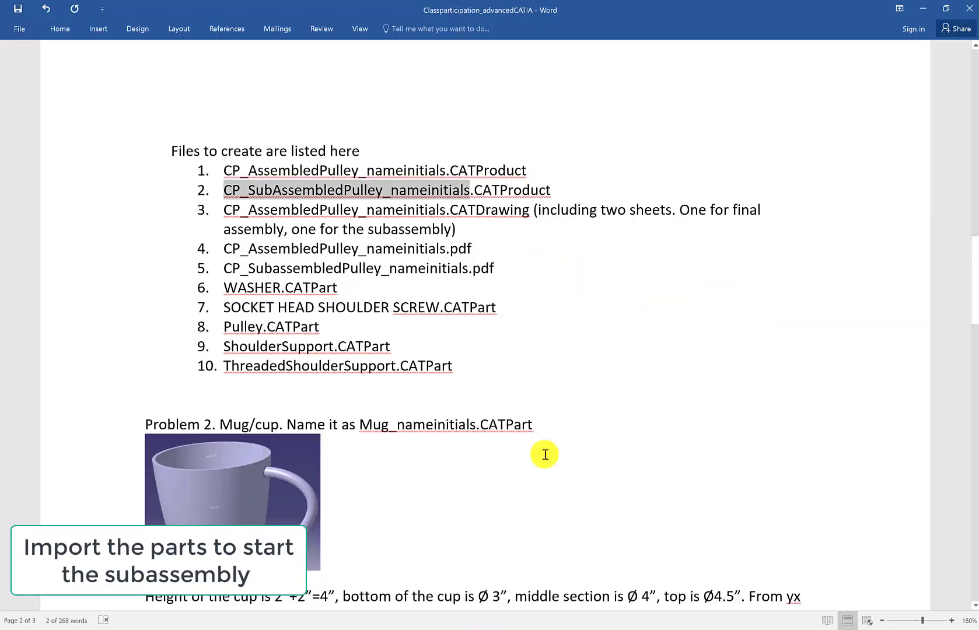
{"action": "scroll", "coordinate": [565, 438], "scroll_direction": "up", "scroll_amount": 15}
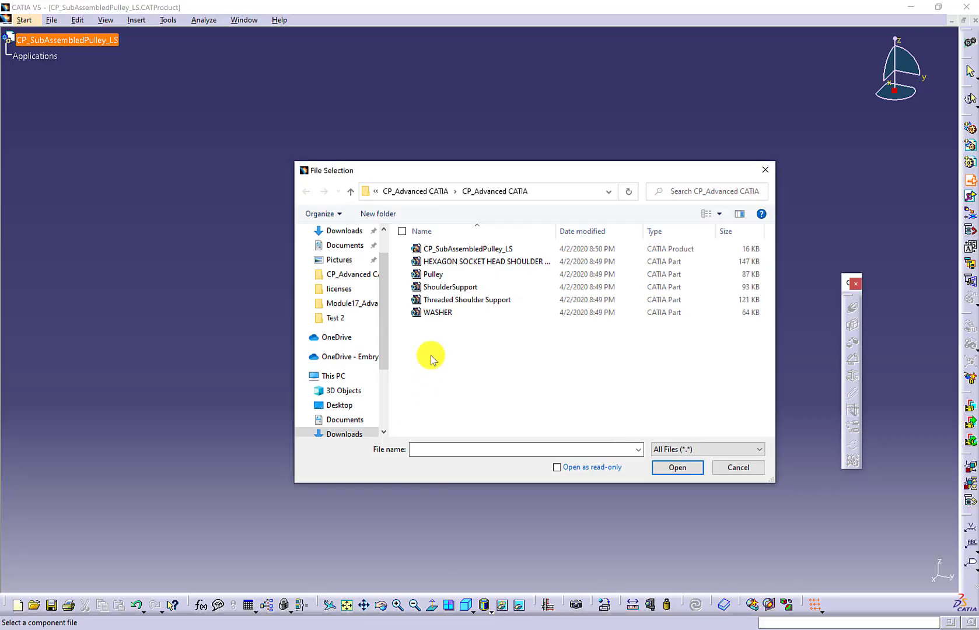
{"action": "left_click", "coordinate": [458, 262]}
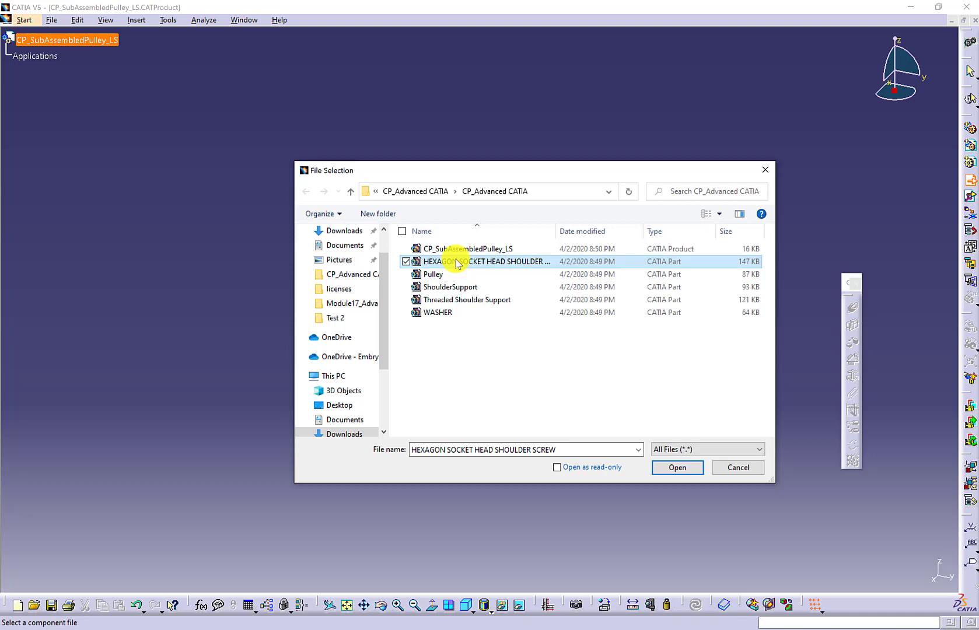
{"action": "left_click", "coordinate": [435, 274], "text": "ctrl"}
{"action": "left_click", "coordinate": [447, 288], "text": "ctrl"}
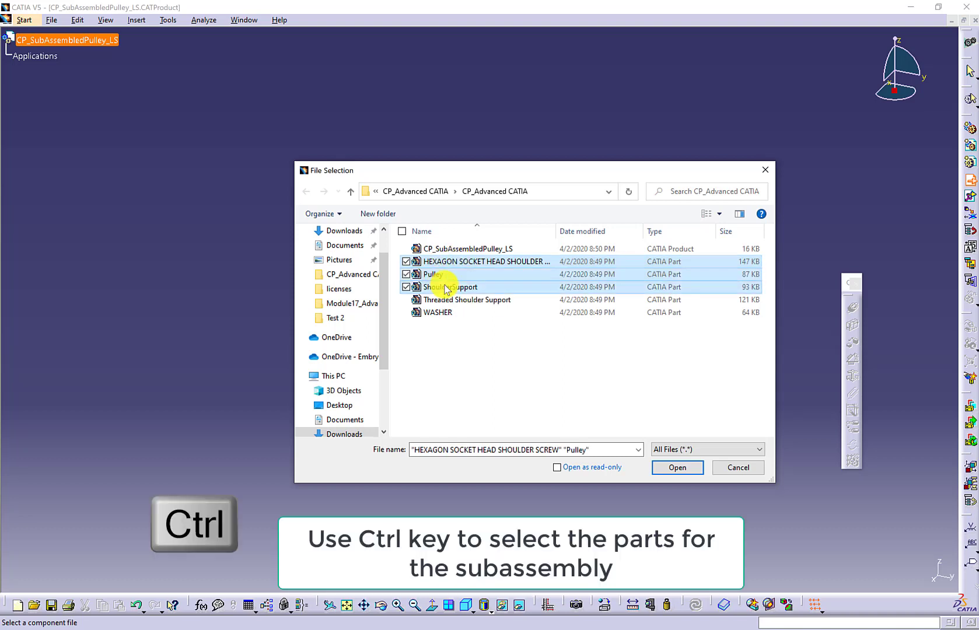
{"action": "left_click", "coordinate": [447, 313], "text": "ctrl"}
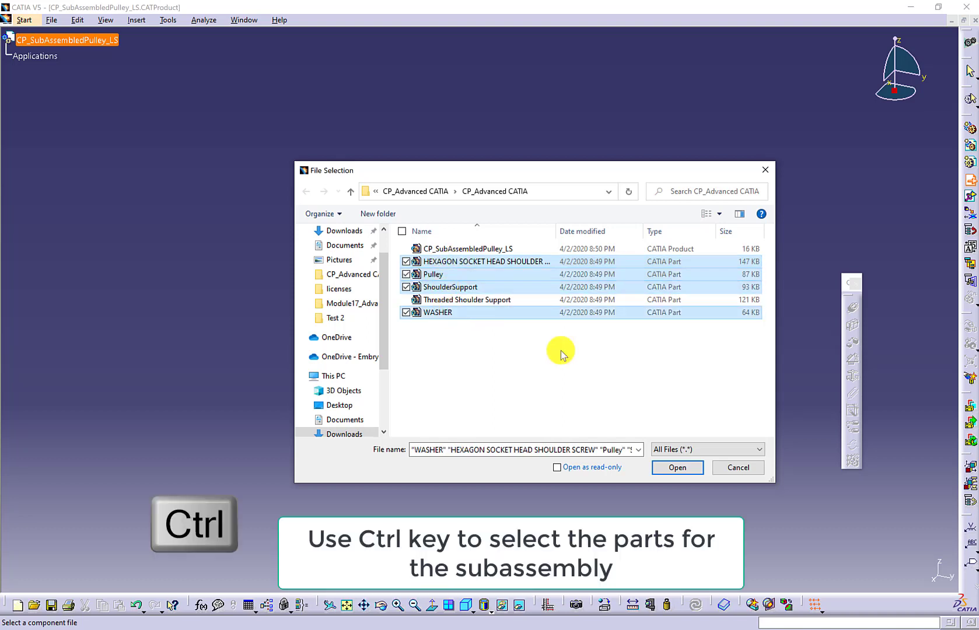
{"action": "left_click", "coordinate": [669, 469]}
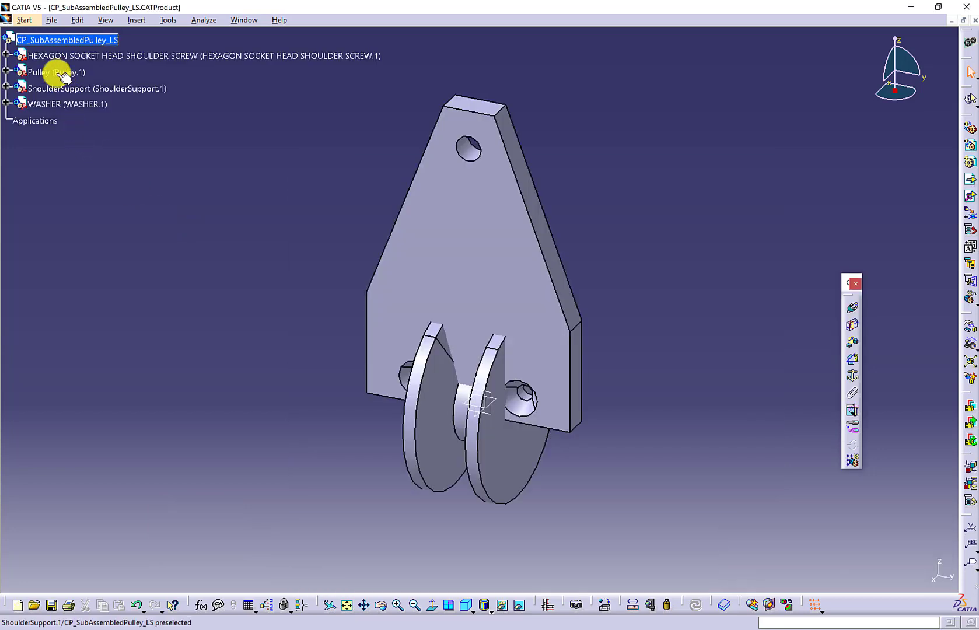
Copy WASHER and paste it under the subassembly root as WASHER.2
{"action": "right_click", "coordinate": [57, 103]}
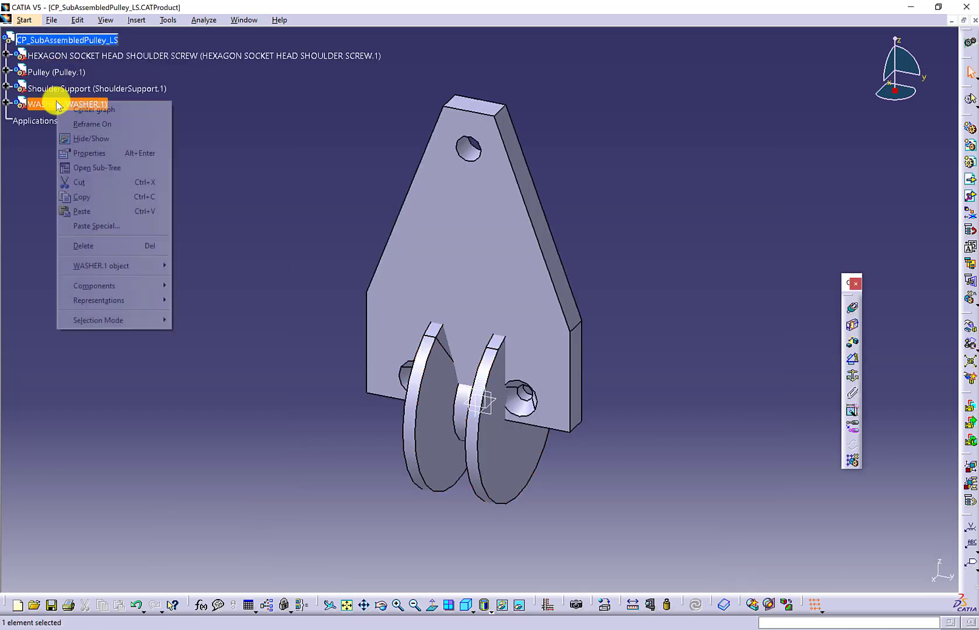
{"action": "left_click", "coordinate": [85, 196]}
{"action": "right_click", "coordinate": [76, 39]}
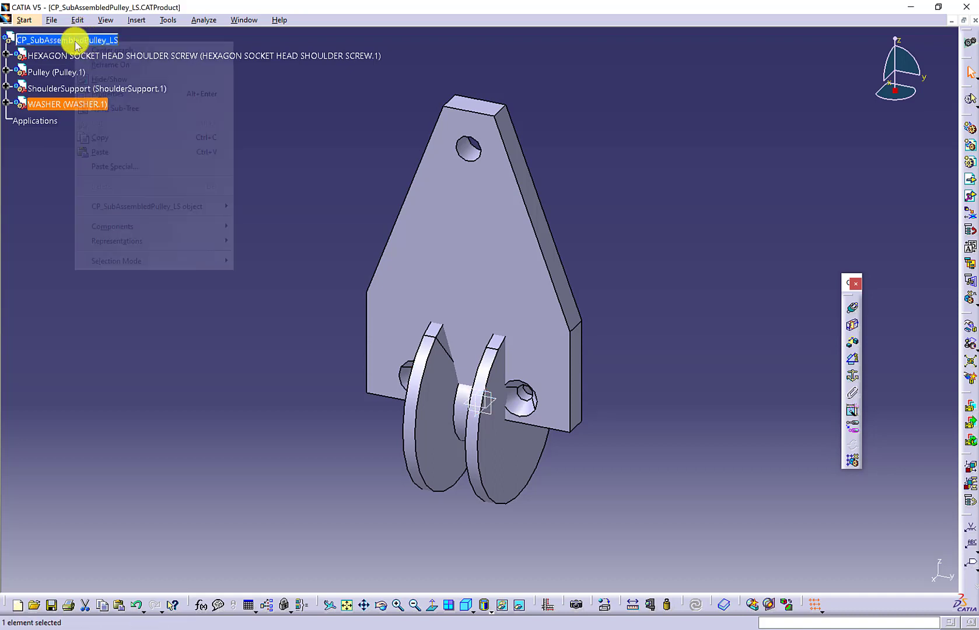
{"action": "left_click", "coordinate": [108, 154]}
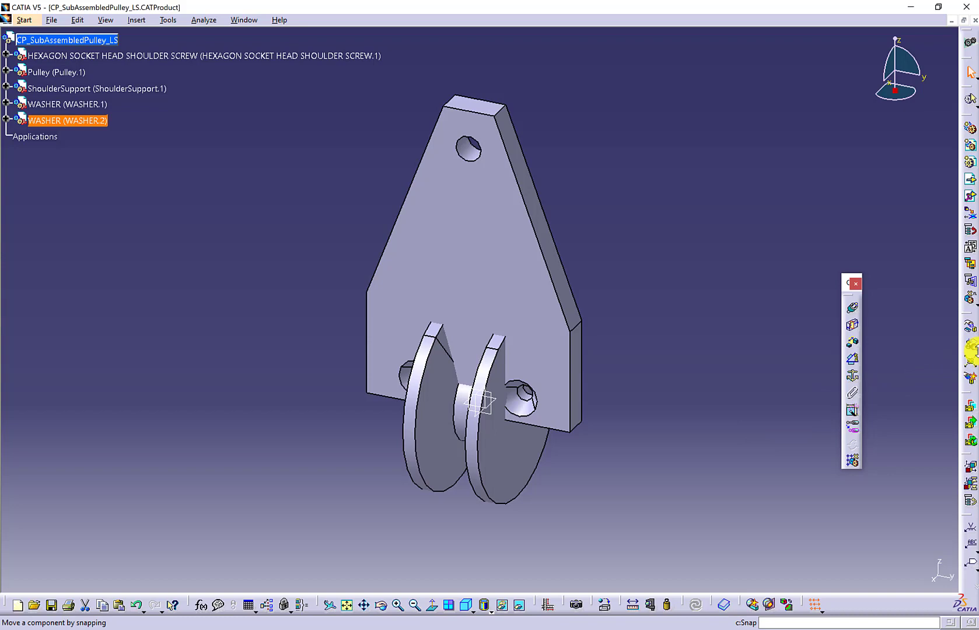
Drag the shoulder support, pulley, shoulder screw and a washer apart along the Y axis
{"action": "left_click", "coordinate": [971, 330]}
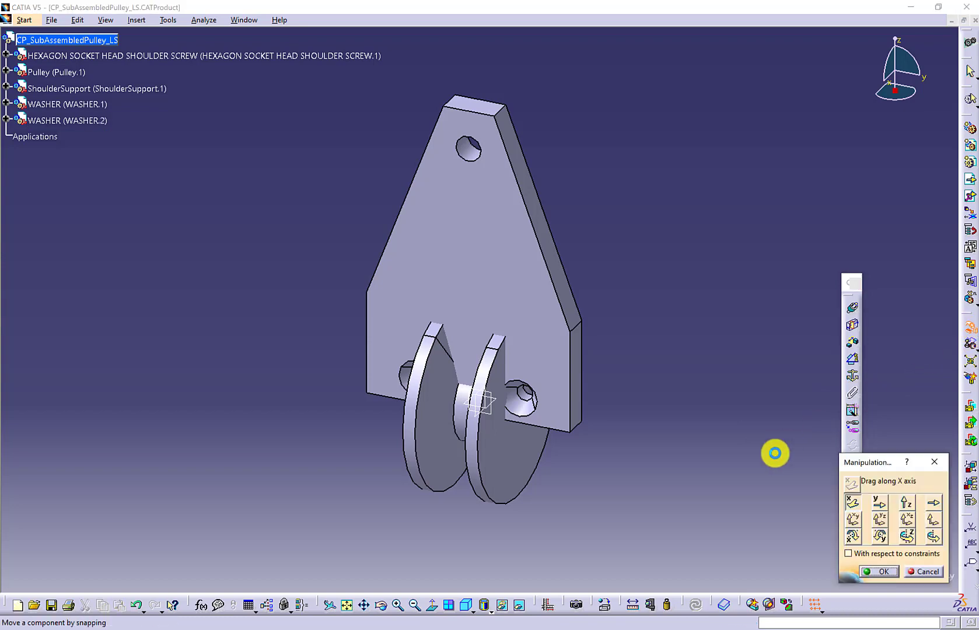
{"action": "left_click", "coordinate": [877, 506]}
{"action": "left_click_drag", "start_coordinate": [466, 291], "coordinate": [750, 369]}
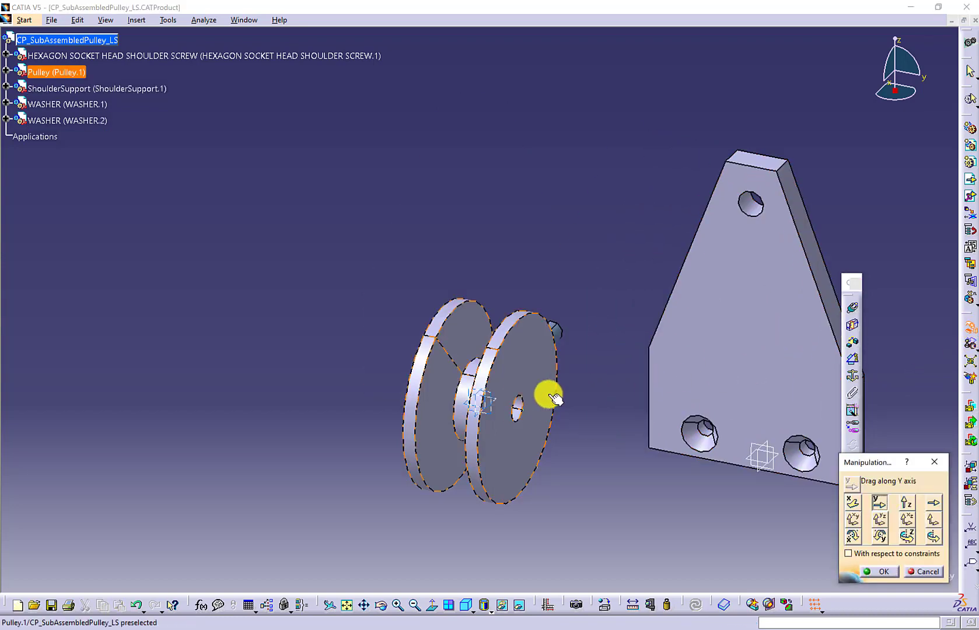
{"action": "left_click_drag", "start_coordinate": [546, 393], "coordinate": [218, 320]}
{"action": "left_click_drag", "start_coordinate": [481, 389], "coordinate": [257, 350]}
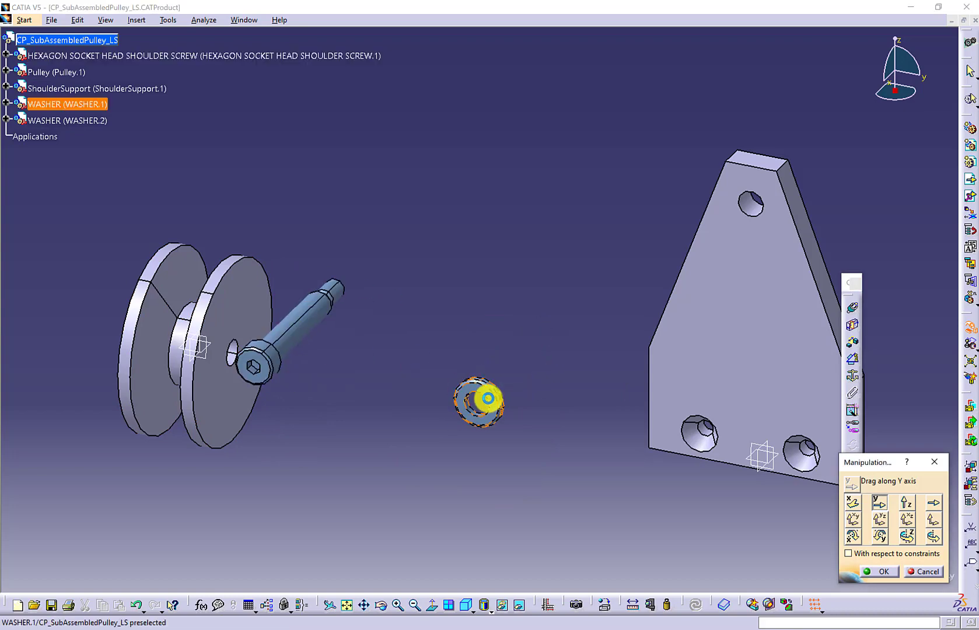
{"action": "left_click_drag", "start_coordinate": [448, 392], "coordinate": [394, 376]}
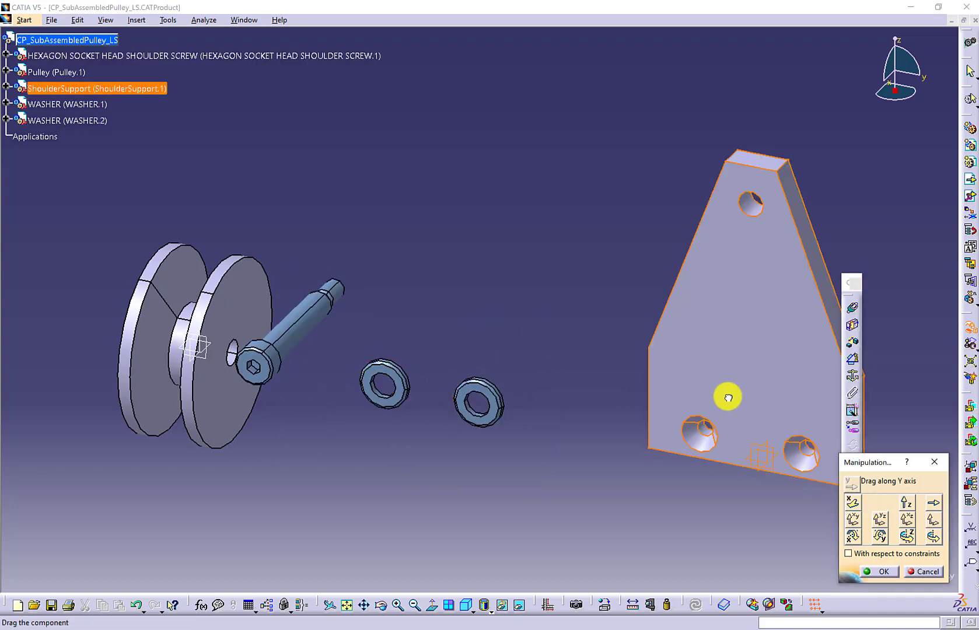
{"action": "left_click_drag", "start_coordinate": [729, 396], "coordinate": [707, 391]}
{"action": "left_click", "coordinate": [884, 571]}
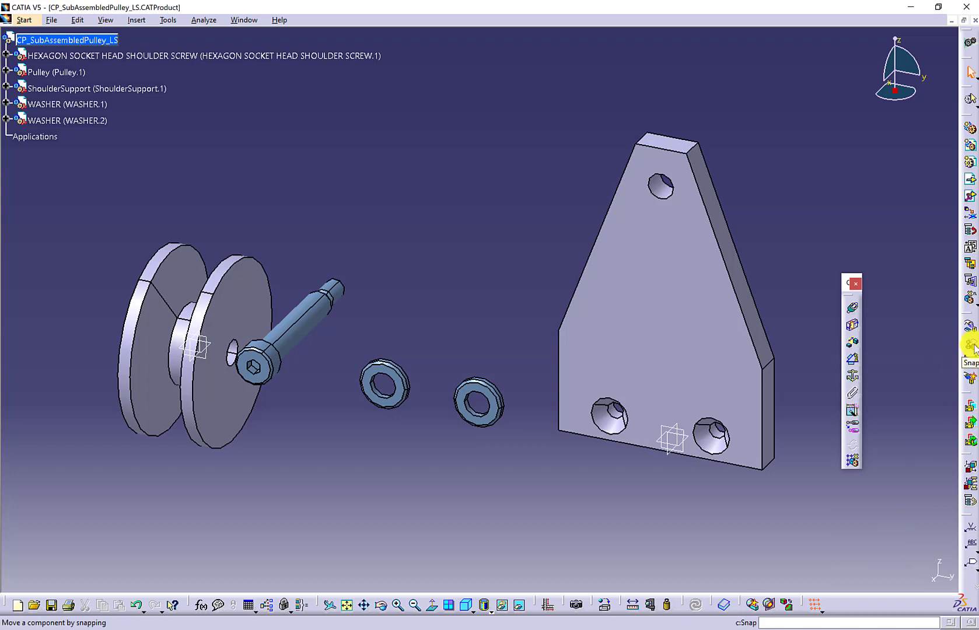
Snap the shoulder support's bottom edge onto its hole axis, then fit all parts in isometric view
{"action": "left_click", "coordinate": [766, 461]}
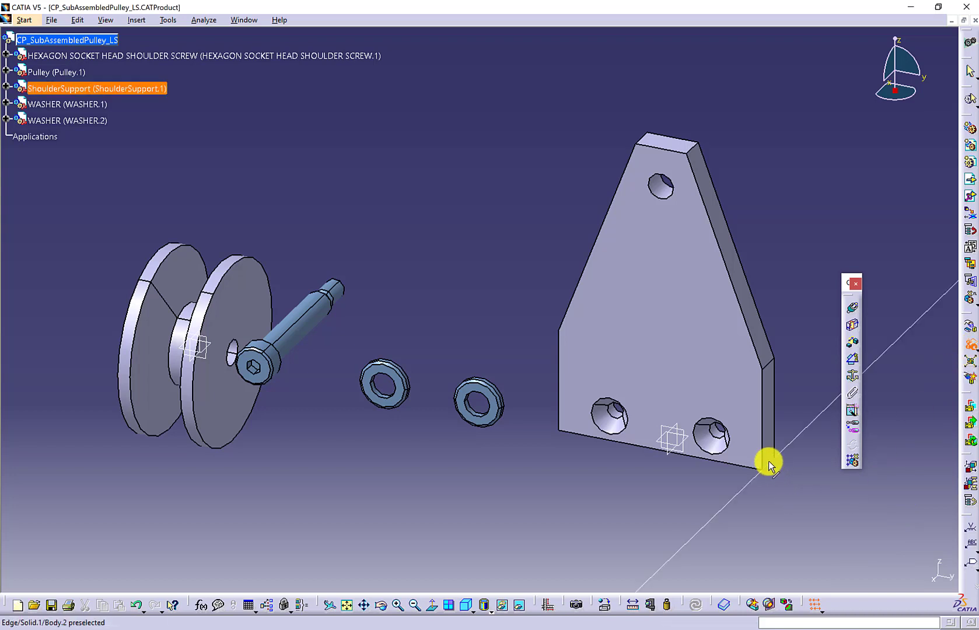
{"action": "left_click", "coordinate": [753, 470]}
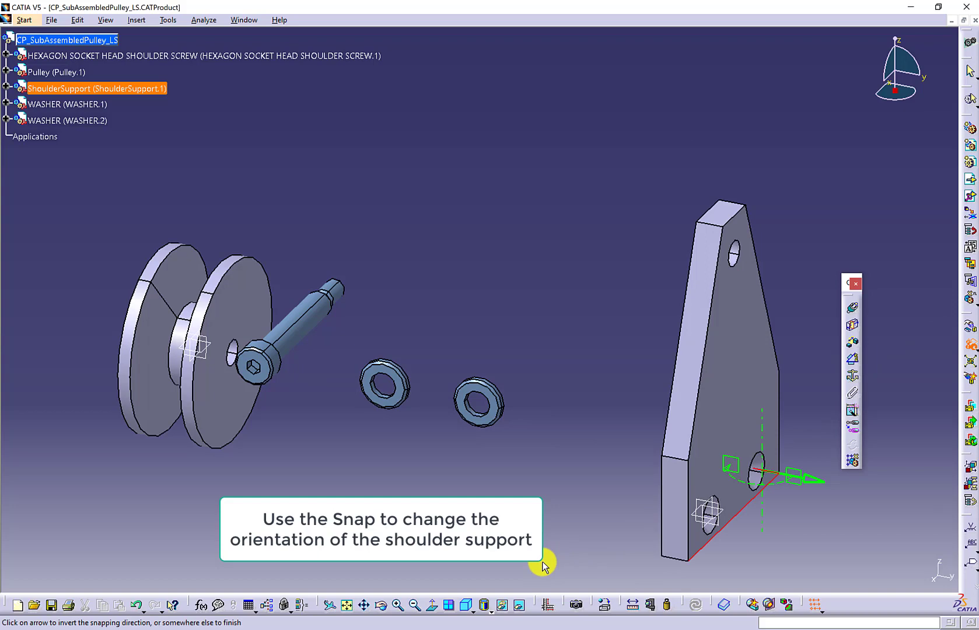
{"action": "left_click", "coordinate": [468, 607]}
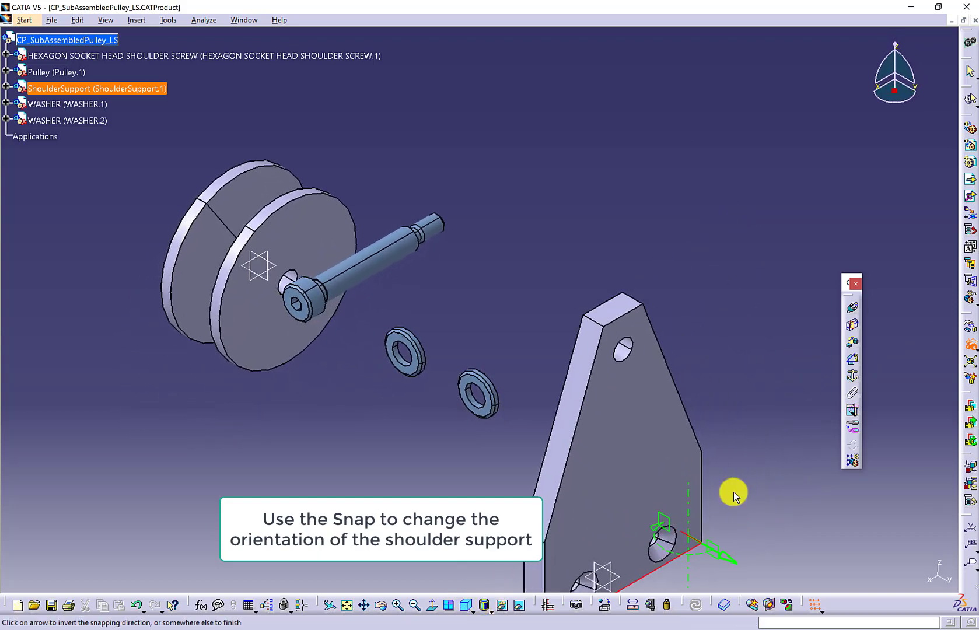
{"action": "left_click", "coordinate": [345, 607]}
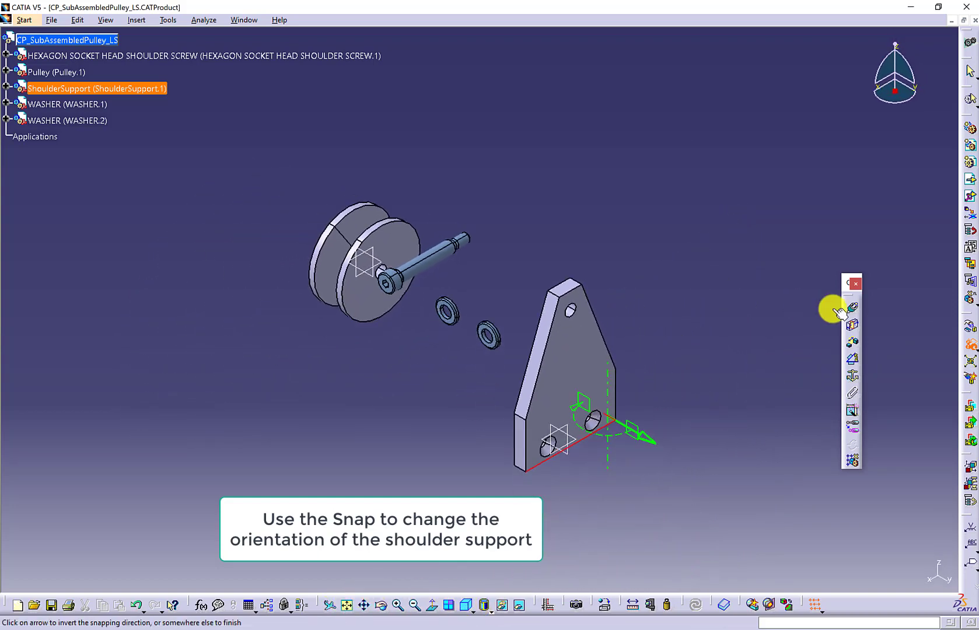
Fix the shoulder support and make the screw axis coincident with the support's top hole axis
{"action": "left_click", "coordinate": [851, 376]}
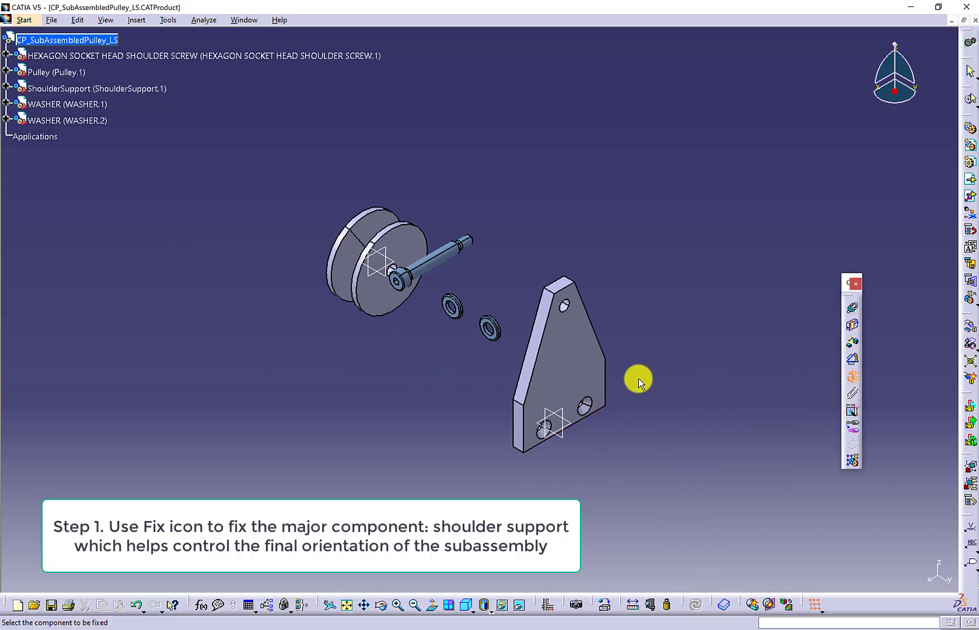
{"action": "left_click", "coordinate": [579, 371]}
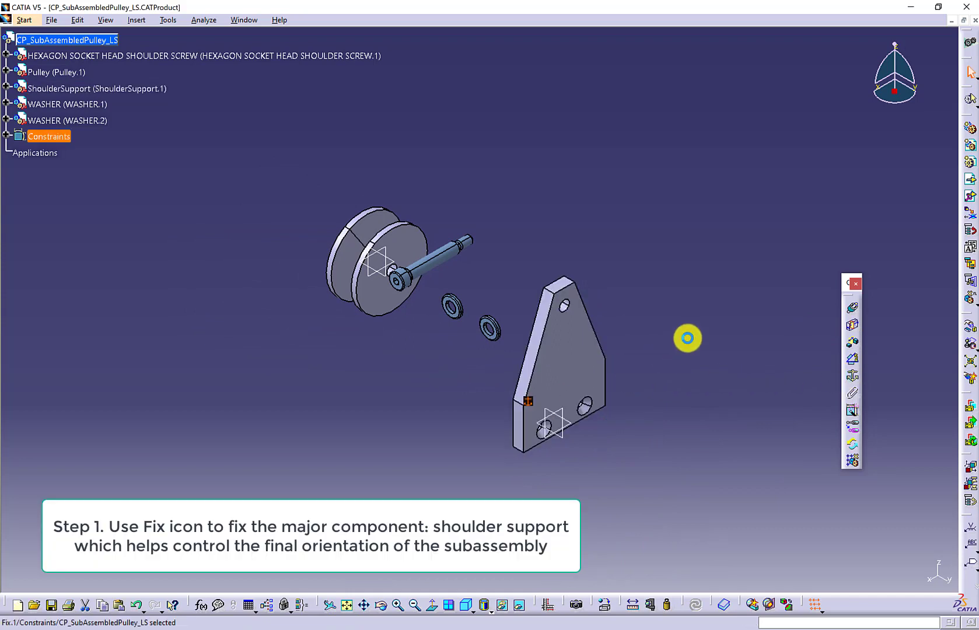
{"action": "left_click", "coordinate": [853, 309]}
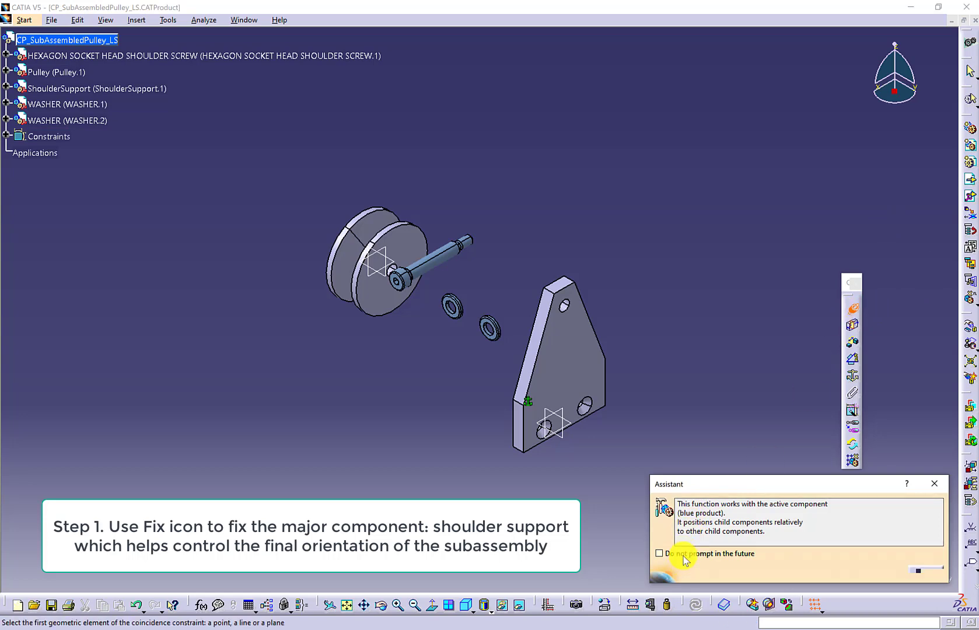
{"action": "left_click", "coordinate": [923, 572]}
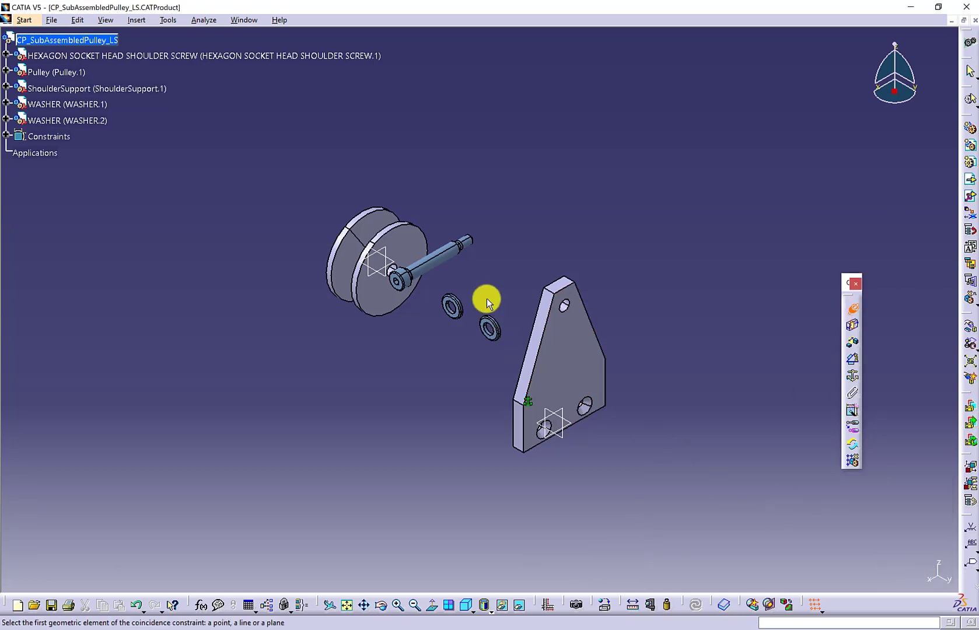
{"action": "left_click", "coordinate": [436, 265]}
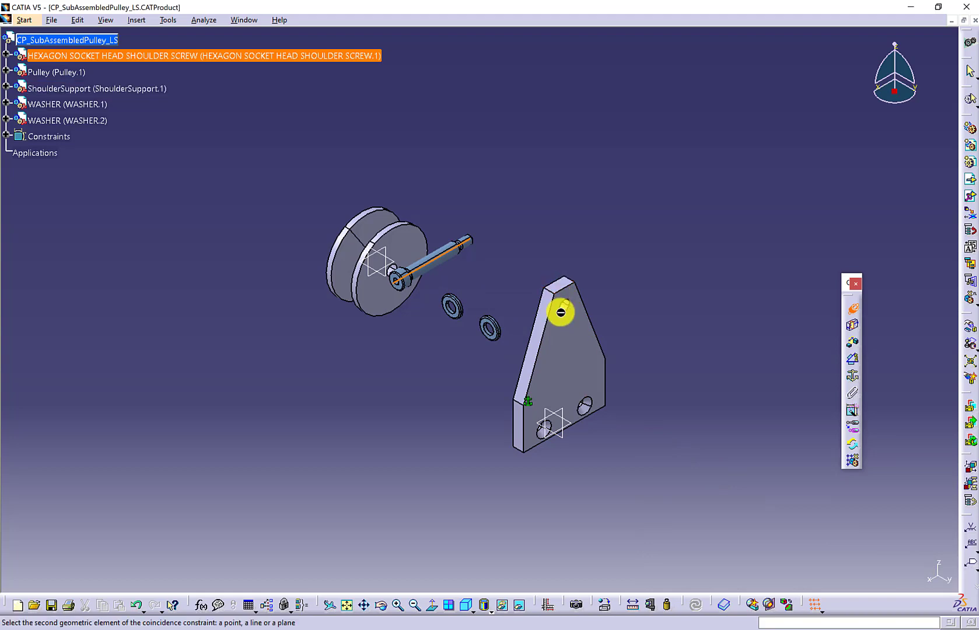
{"action": "middle_click_drag", "start_coordinate": [562, 306], "coordinate": [587, 275], "text": "ctrl"}
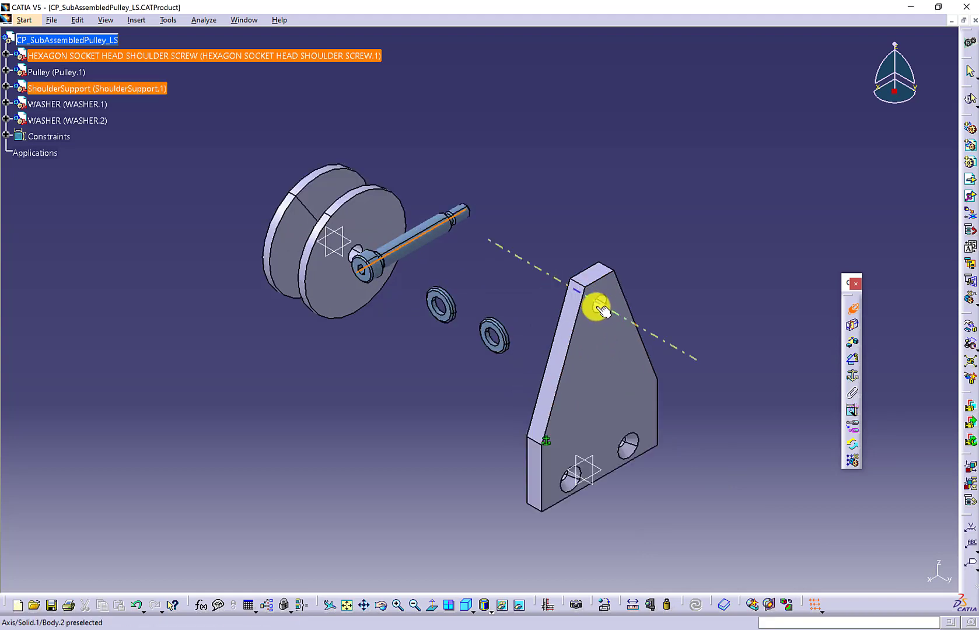
{"action": "left_click", "coordinate": [594, 304]}
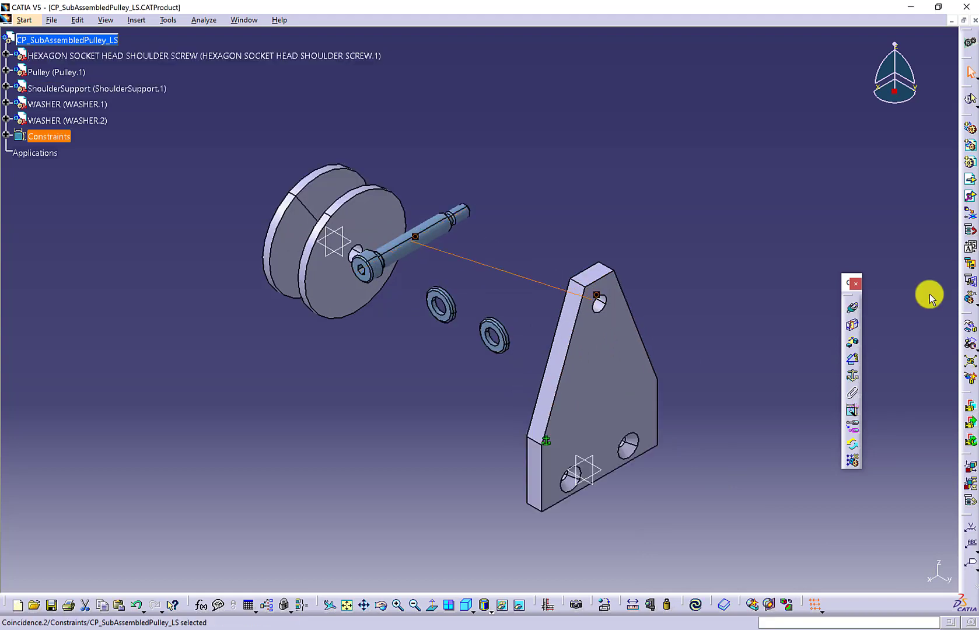
Add a contact constraint between the support face and the shoulder screw's head face, then update
{"action": "left_click", "coordinate": [852, 328]}
{"action": "left_click", "coordinate": [603, 347]}
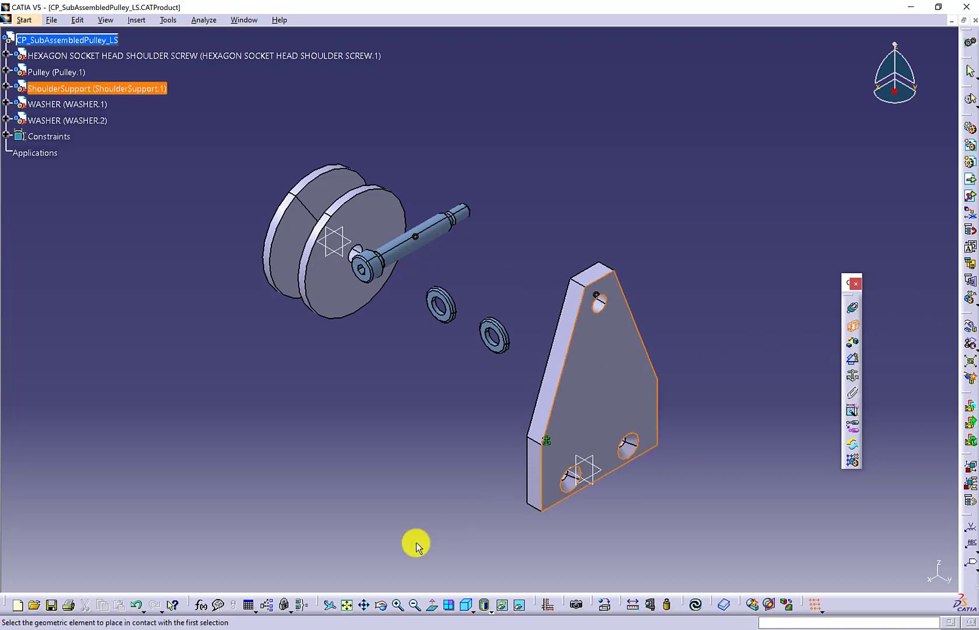
{"action": "left_click", "coordinate": [382, 606]}
{"action": "left_click_drag", "start_coordinate": [494, 232], "coordinate": [865, 243]}
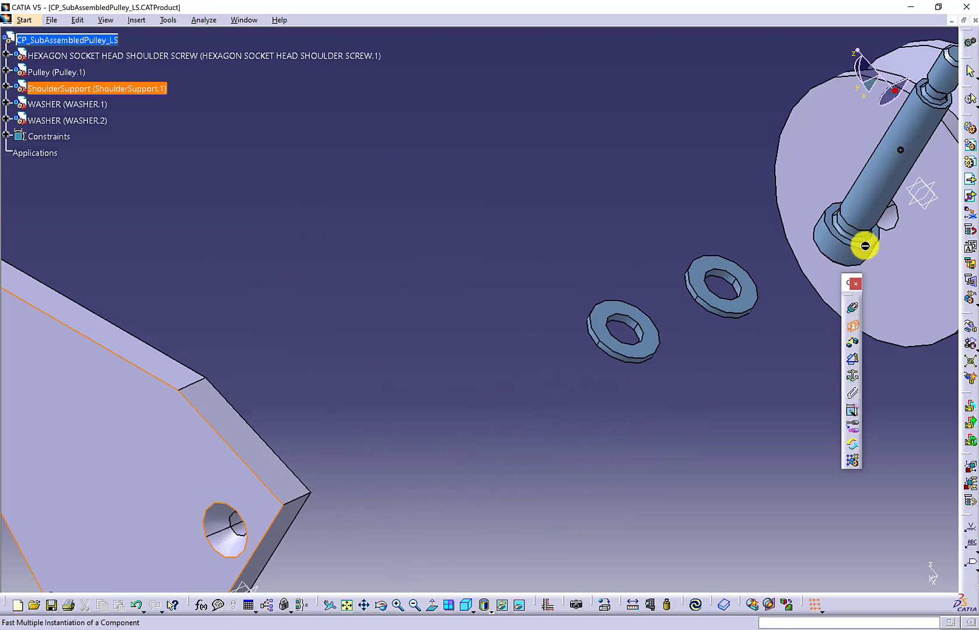
{"action": "left_click", "coordinate": [836, 224]}
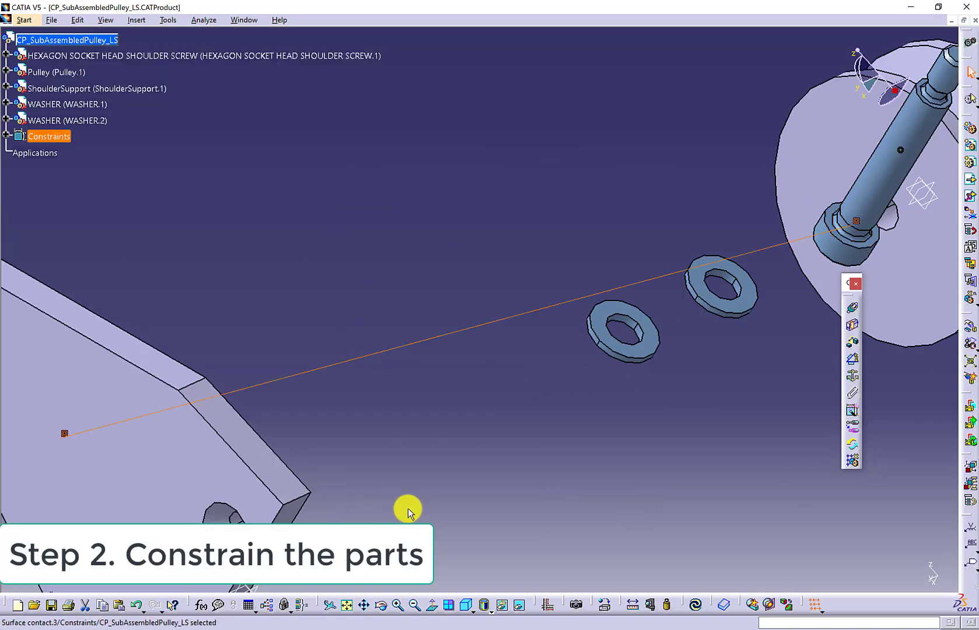
{"action": "left_click", "coordinate": [695, 603]}
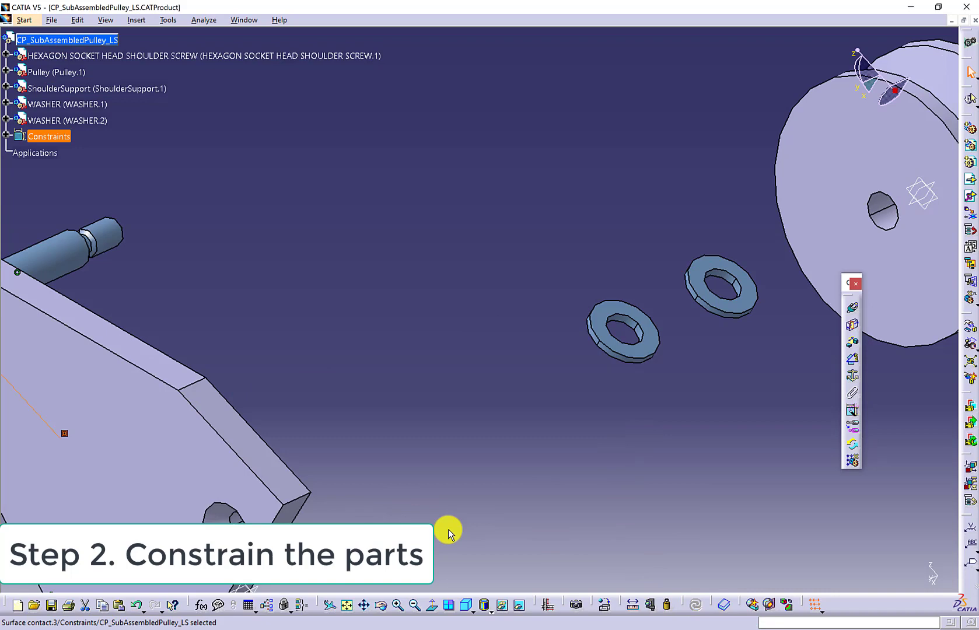
Make the first washer's axis coincide with the shoulder screw's shaft axis
{"action": "left_click_drag", "start_coordinate": [381, 605], "coordinate": [352, 607]}
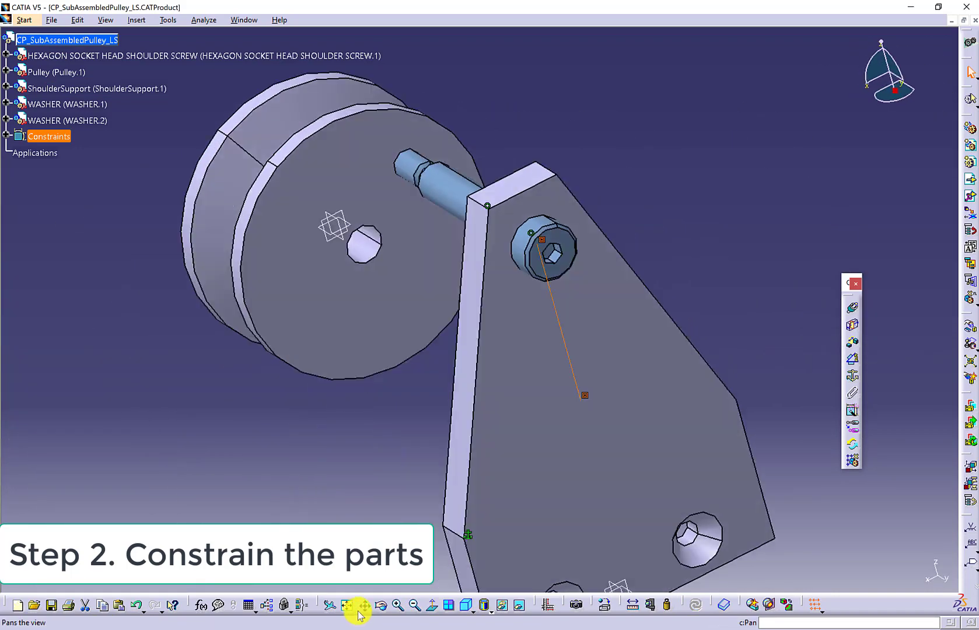
{"action": "left_click", "coordinate": [851, 310]}
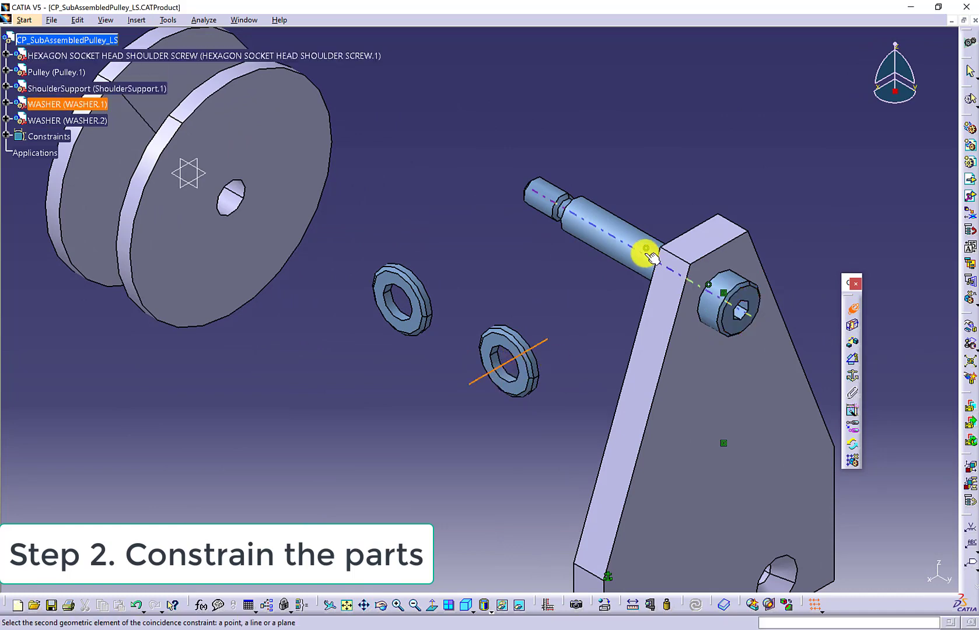
{"action": "left_click", "coordinate": [630, 247]}
{"action": "left_click", "coordinate": [852, 325]}
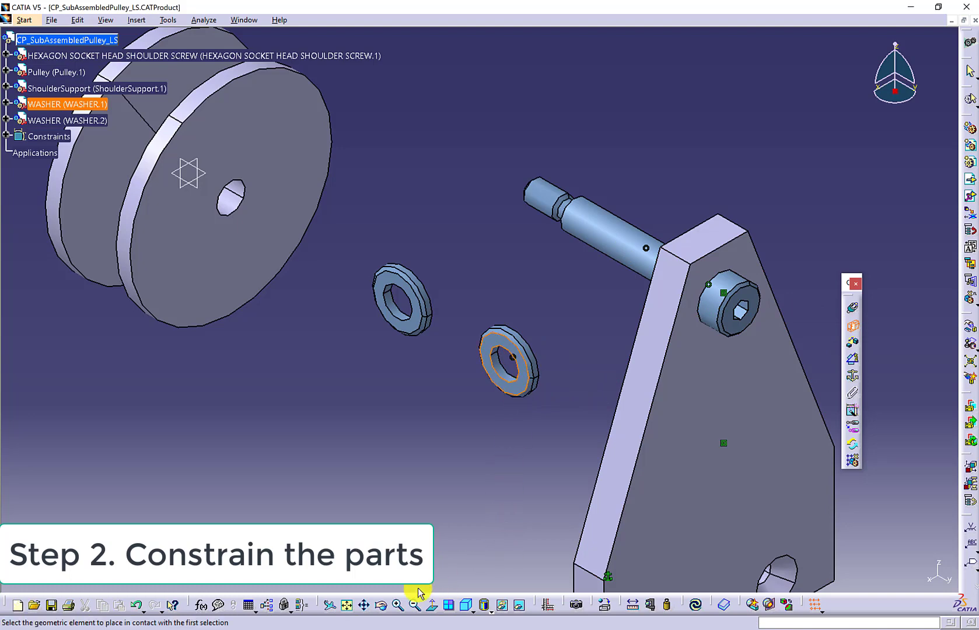
Seat the washer against the support's underside face with a contact constraint and update
{"action": "left_click", "coordinate": [380, 609]}
{"action": "left_click_drag", "start_coordinate": [386, 335], "coordinate": [732, 382]}
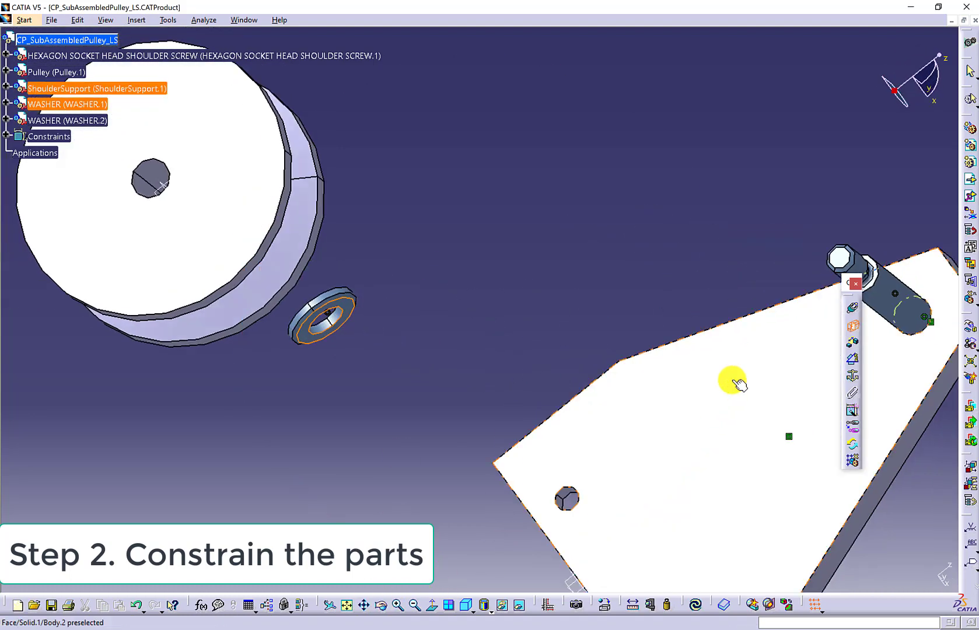
{"action": "left_click", "coordinate": [926, 350]}
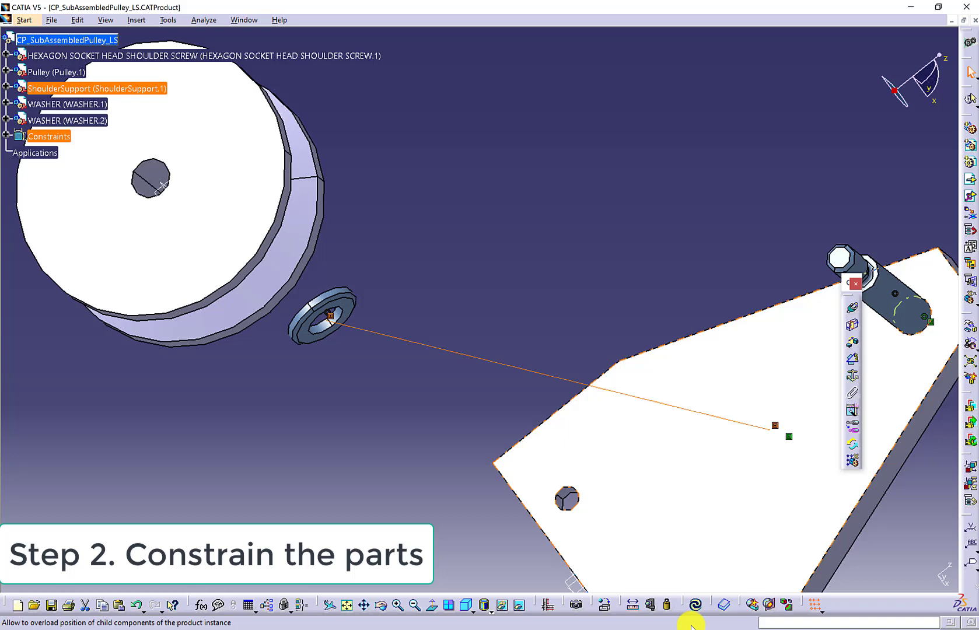
{"action": "left_click", "coordinate": [695, 604]}
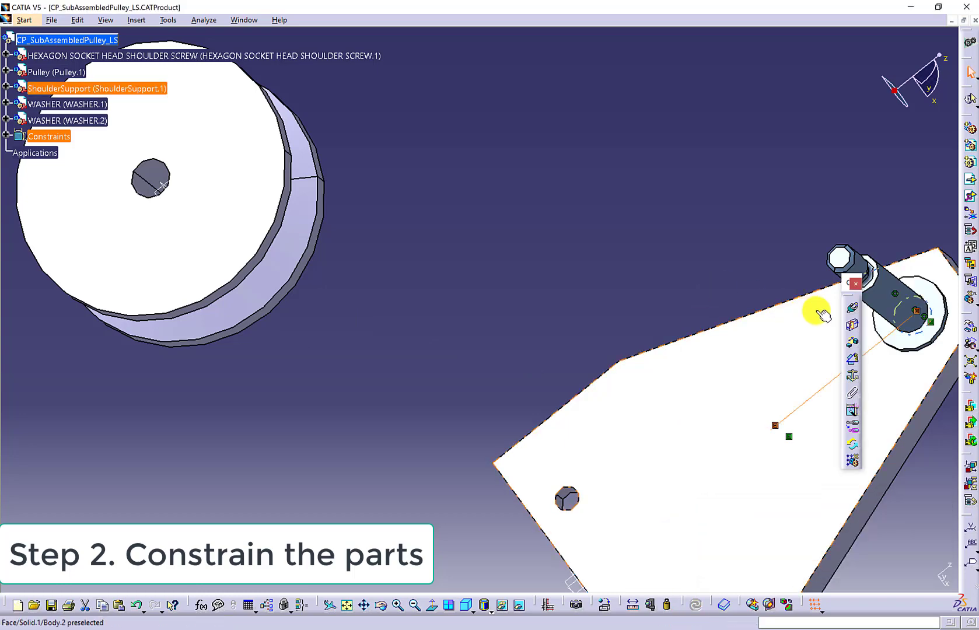
Align the pulley's axis with the screw axis and put the washer face against the pulley
{"action": "left_click", "coordinate": [852, 312]}
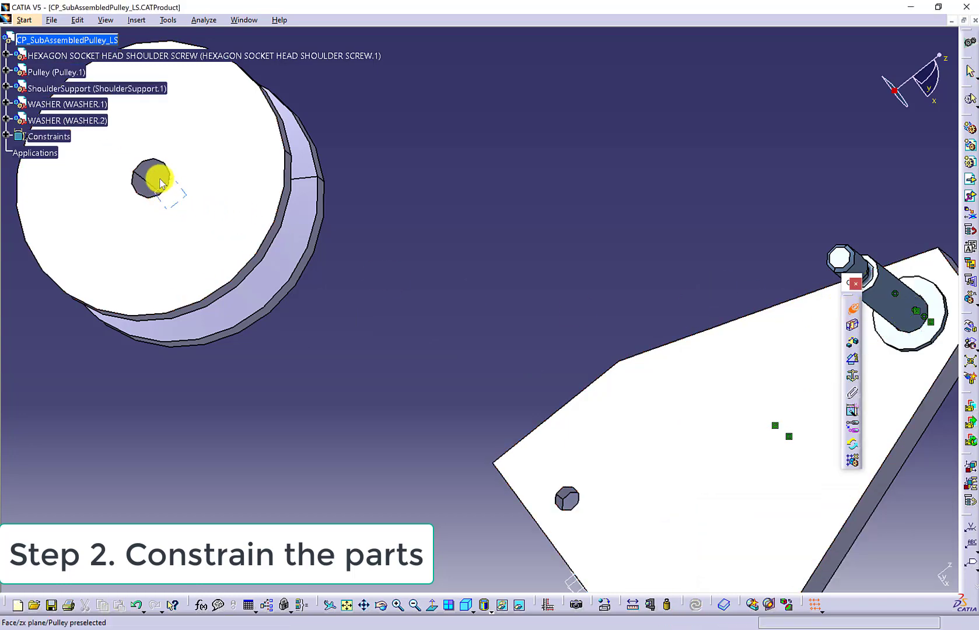
{"action": "left_click", "coordinate": [158, 175]}
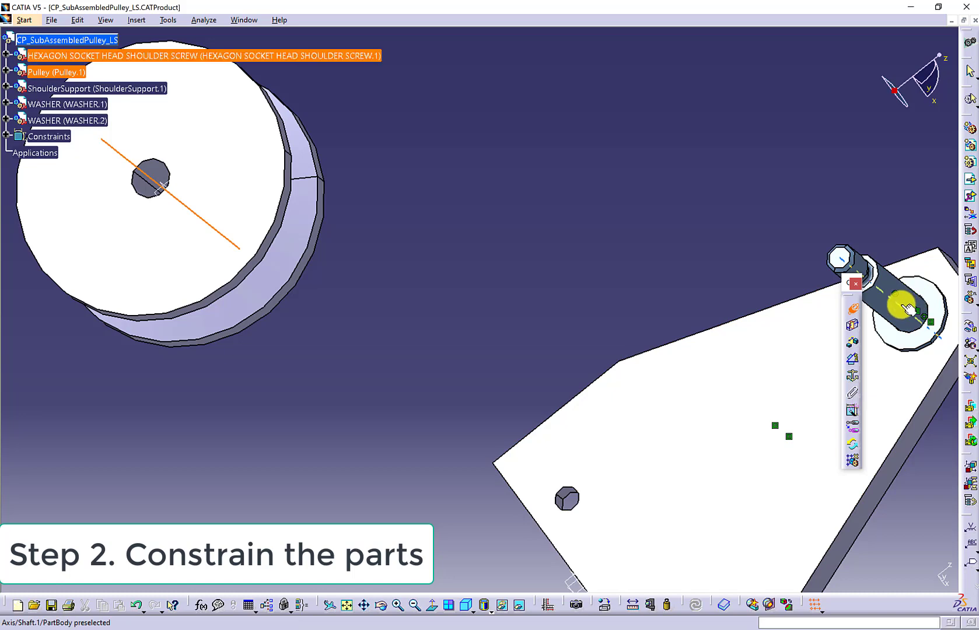
{"action": "left_click", "coordinate": [901, 304]}
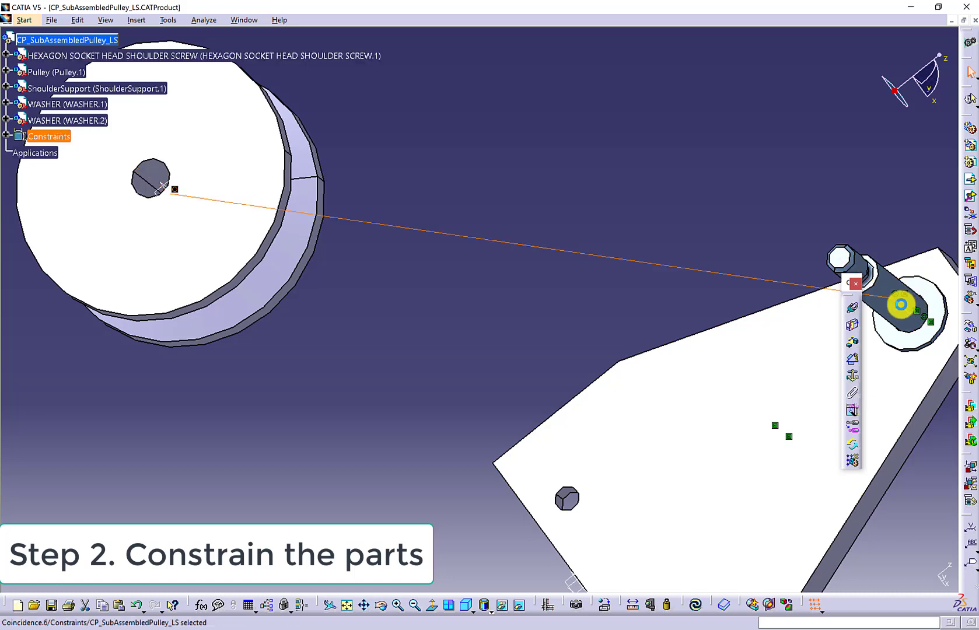
{"action": "left_click", "coordinate": [852, 326]}
{"action": "left_click", "coordinate": [208, 236]}
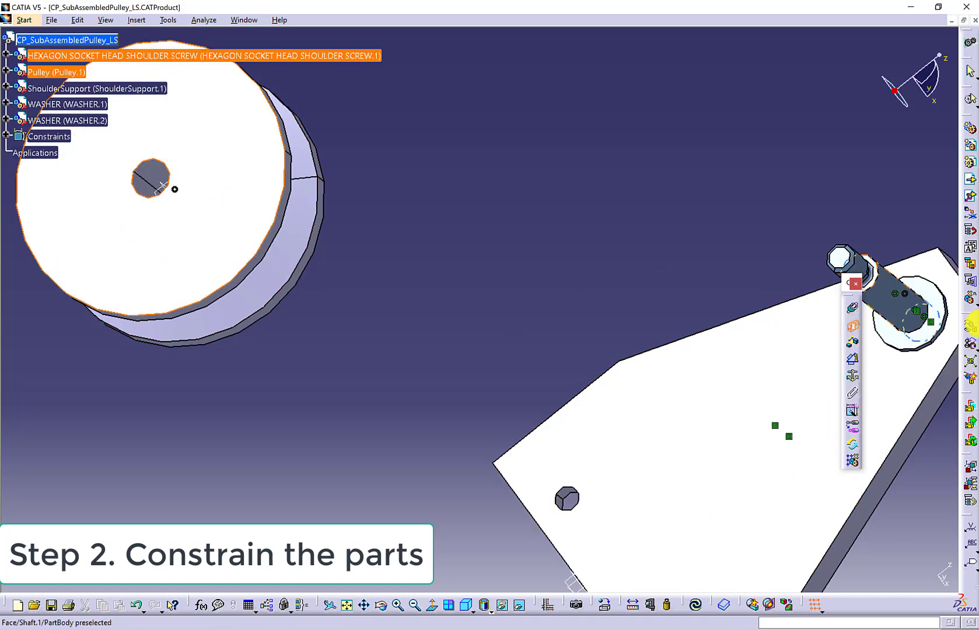
{"action": "left_click", "coordinate": [906, 344]}
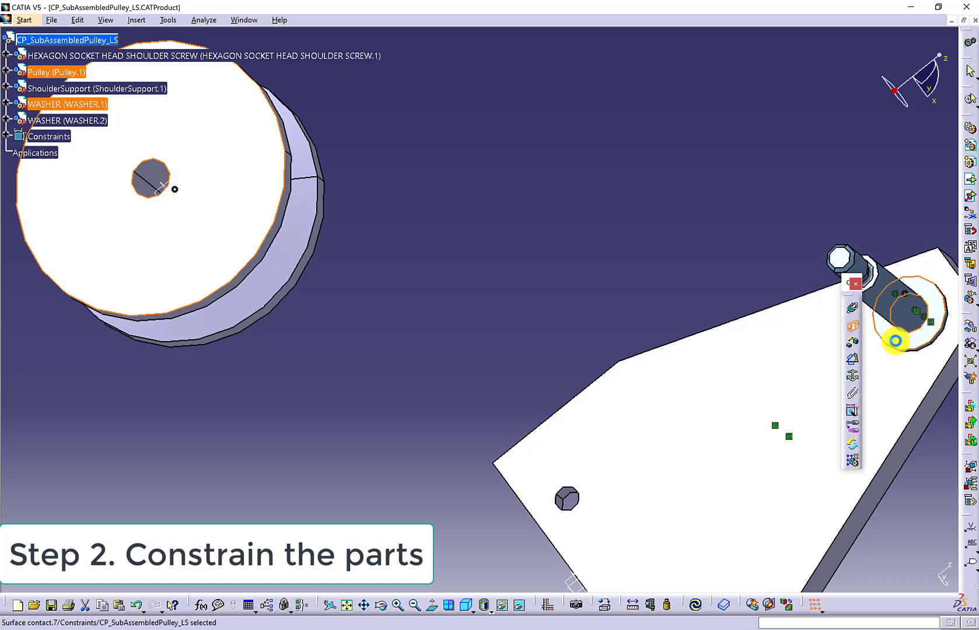
{"action": "left_click", "coordinate": [696, 604]}
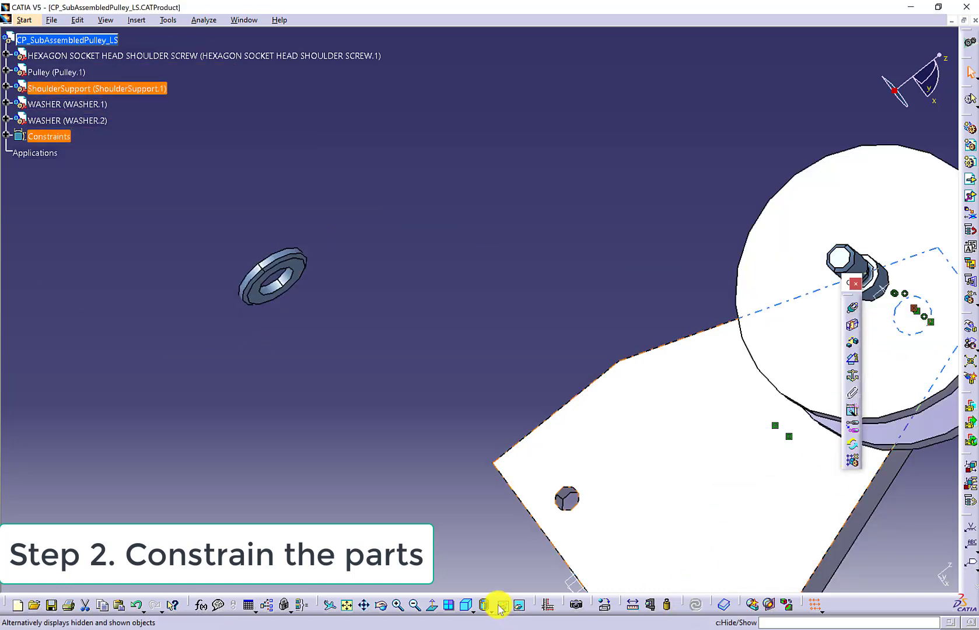
Align the second washer with the screw axis, seat it on the pulley face, and fit all in
{"action": "left_click", "coordinate": [853, 310]}
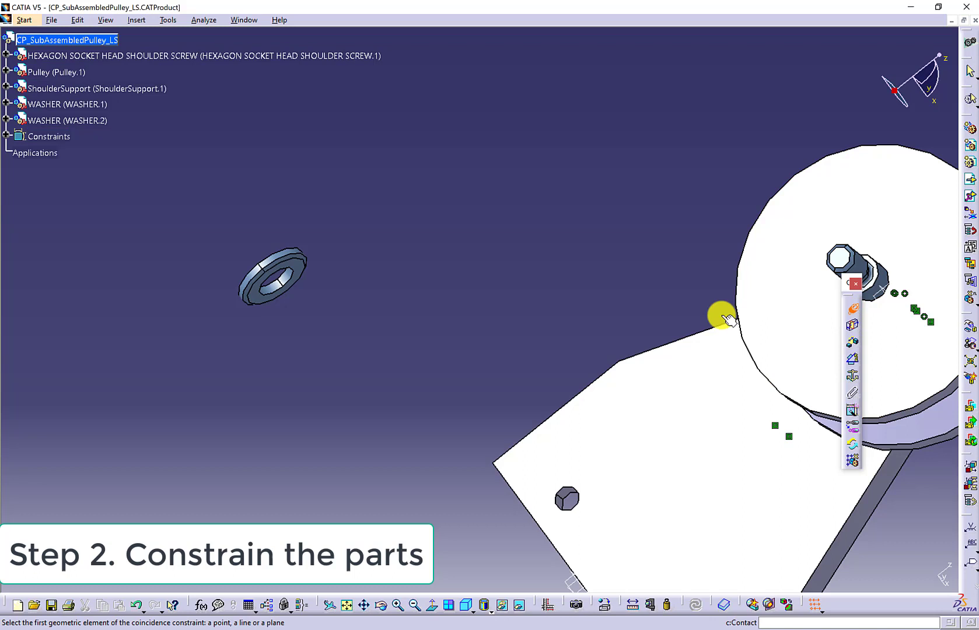
{"action": "left_click", "coordinate": [269, 284]}
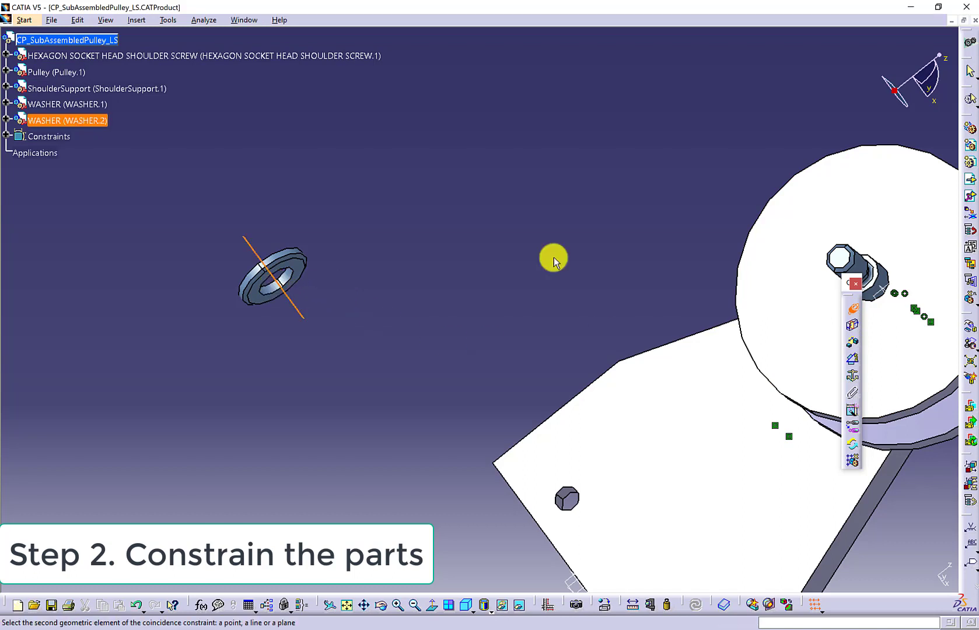
{"action": "left_click", "coordinate": [863, 269]}
{"action": "left_click", "coordinate": [854, 327]}
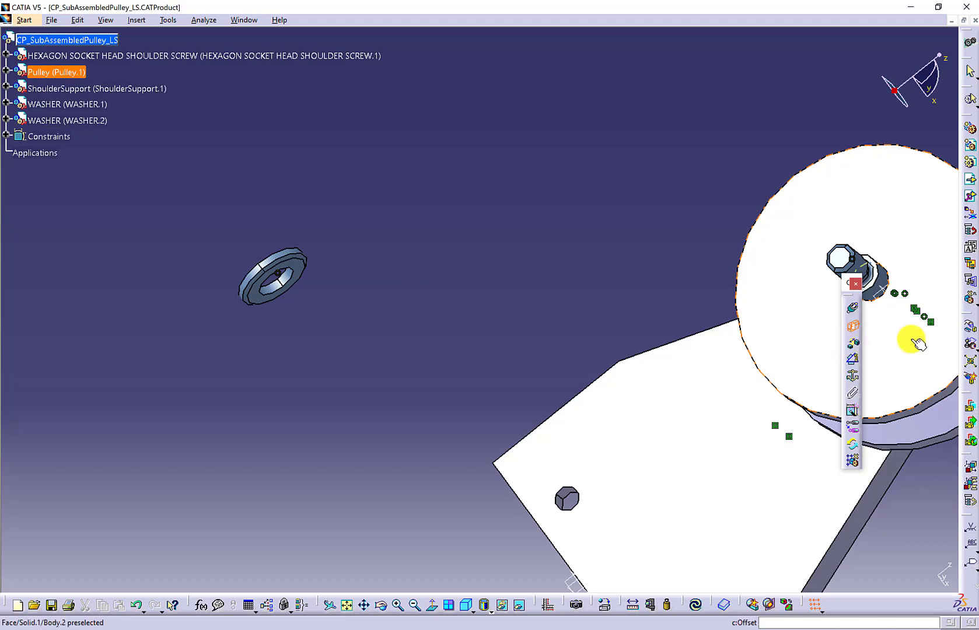
{"action": "left_click", "coordinate": [909, 364]}
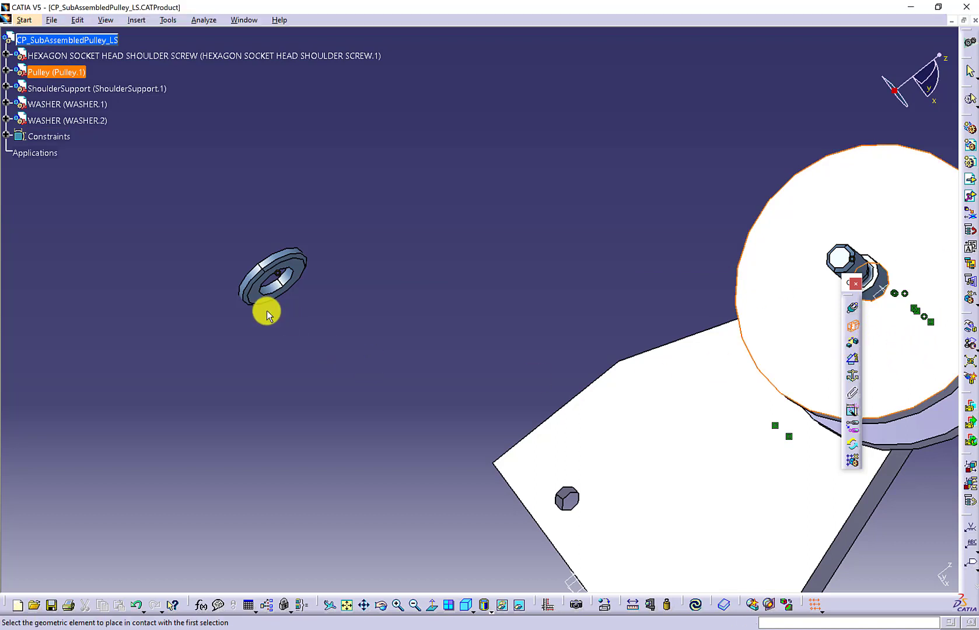
{"action": "left_click", "coordinate": [257, 294]}
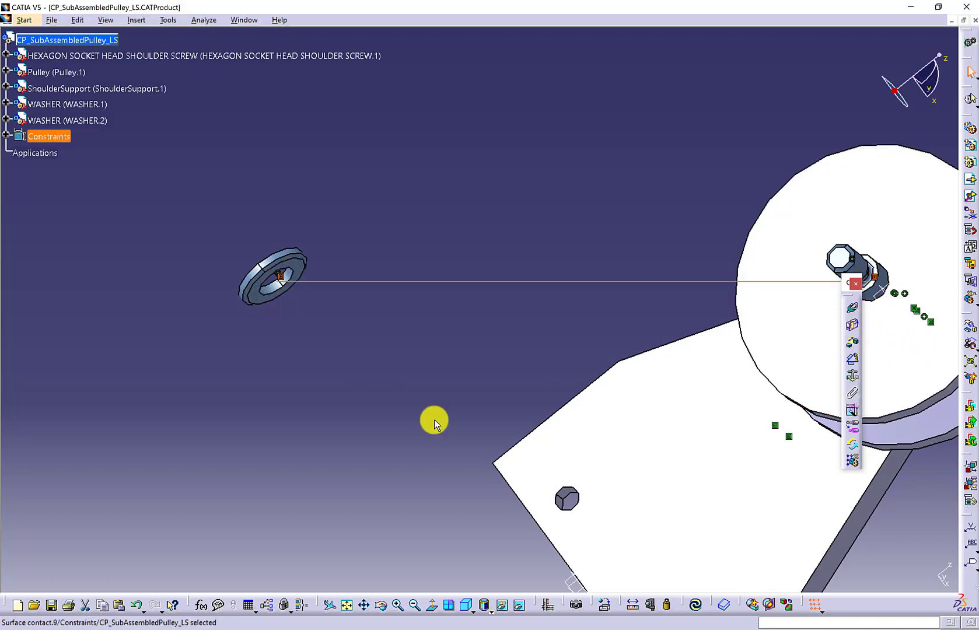
{"action": "left_click", "coordinate": [695, 609]}
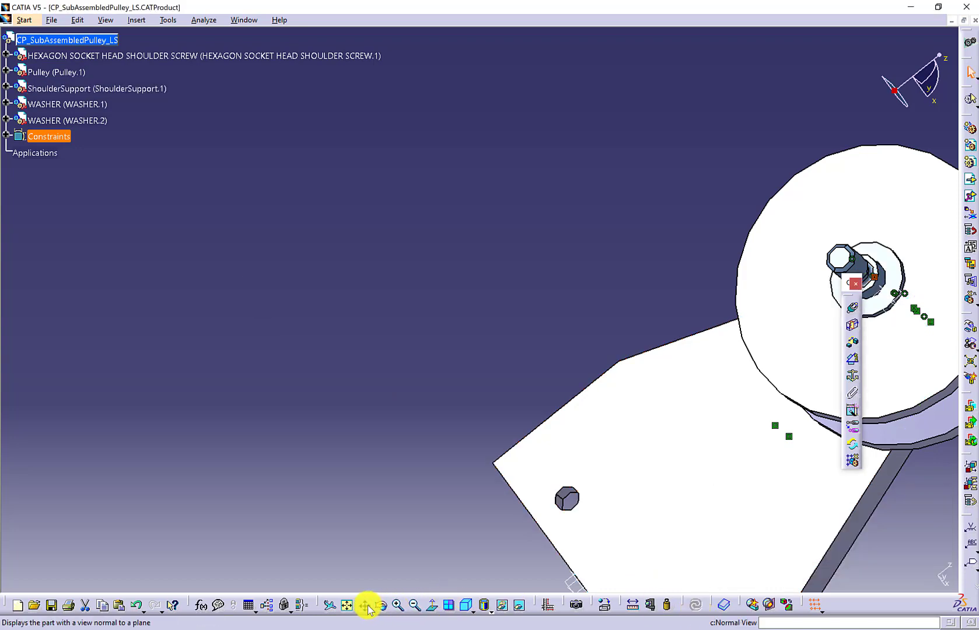
{"action": "left_click", "coordinate": [346, 605]}
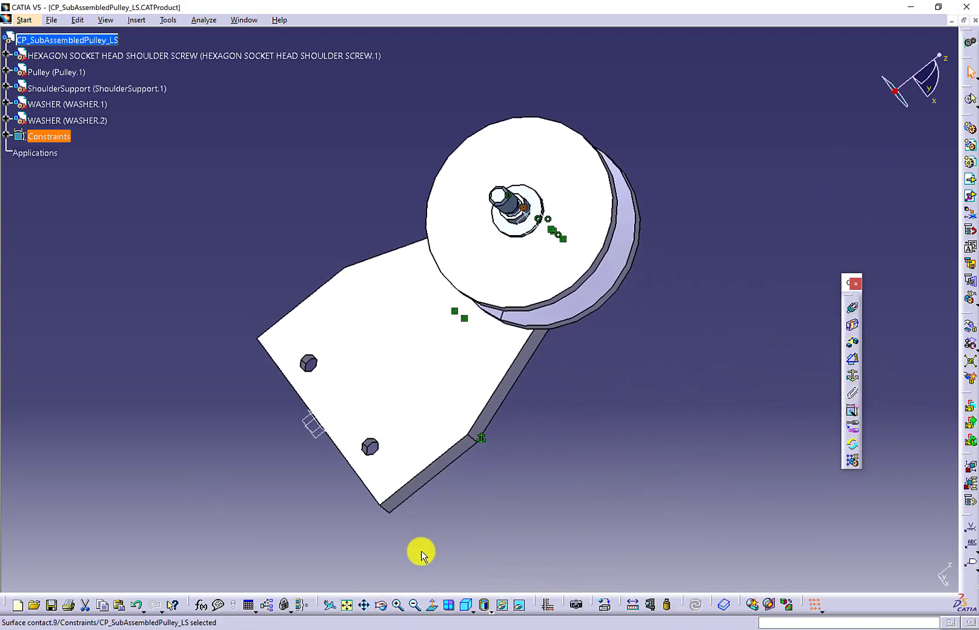
In isometric view, explode the assembly, accept the warning, then update to reassemble it
{"action": "left_click", "coordinate": [464, 607]}
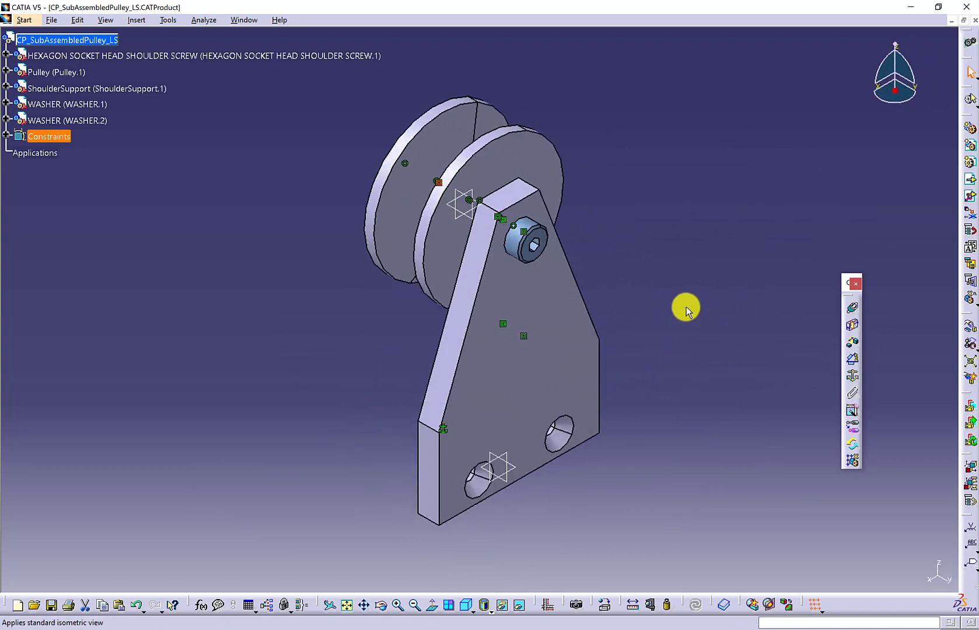
{"action": "left_click", "coordinate": [970, 363]}
{"action": "left_click", "coordinate": [838, 573]}
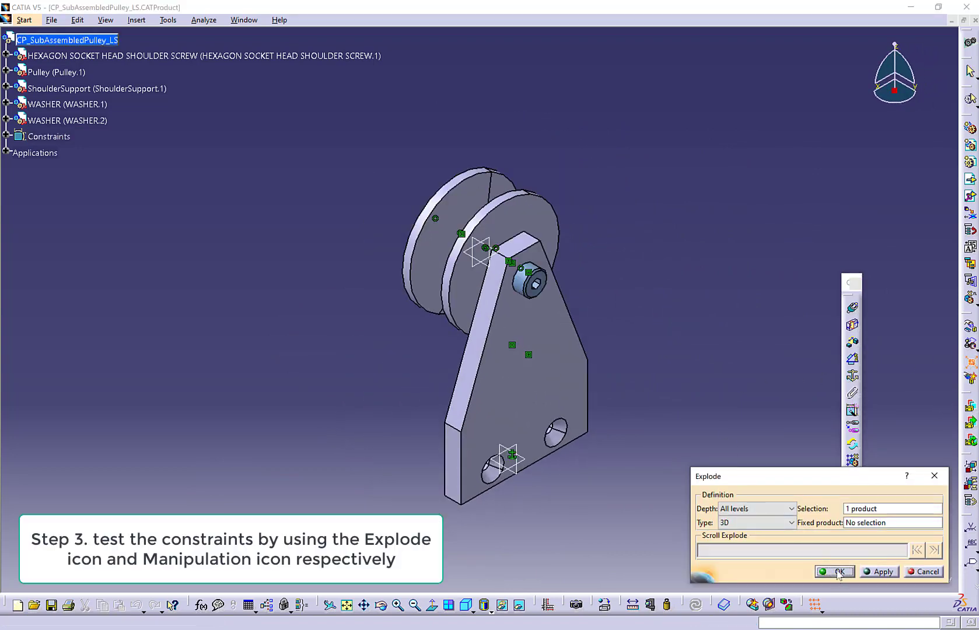
{"action": "left_click", "coordinate": [517, 348]}
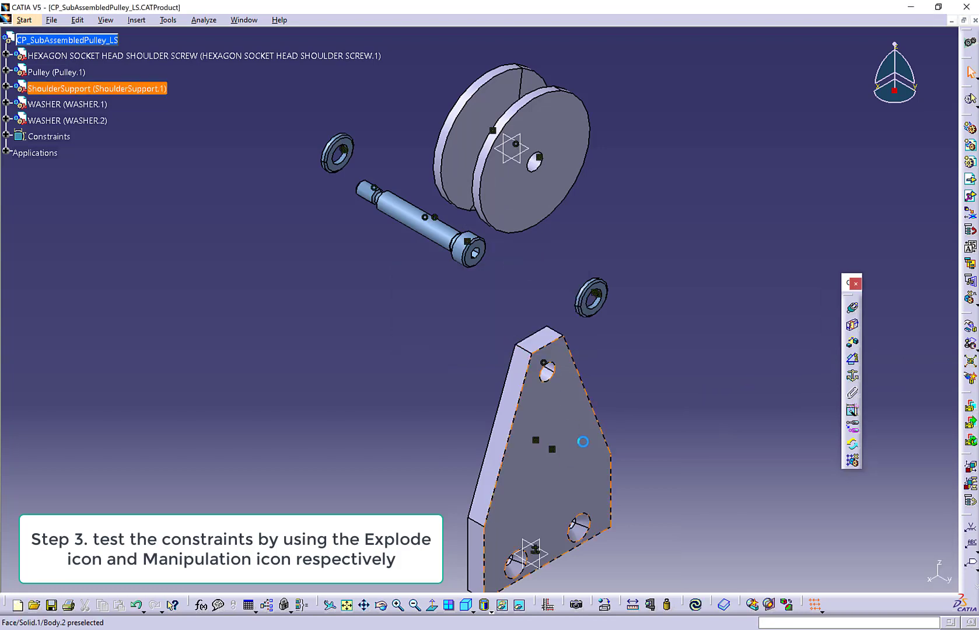
{"action": "left_click", "coordinate": [695, 604]}
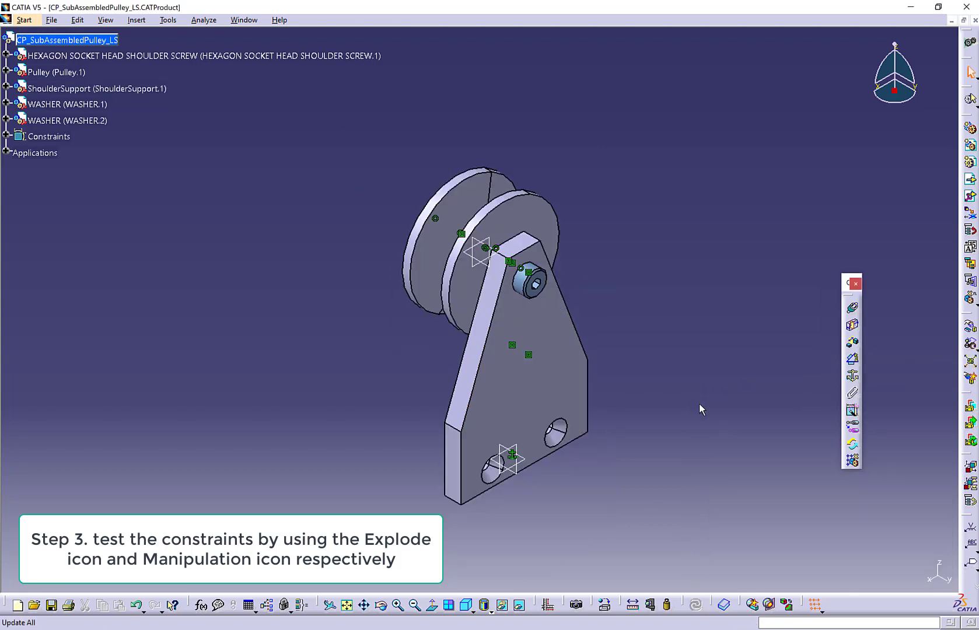
Drag the ShoulderSupport, Pulley and shoulder screw apart with the Manipulation tool
{"action": "left_click", "coordinate": [971, 327]}
{"action": "left_click_drag", "start_coordinate": [481, 401], "coordinate": [636, 444]}
{"action": "left_click_drag", "start_coordinate": [403, 192], "coordinate": [234, 289]}
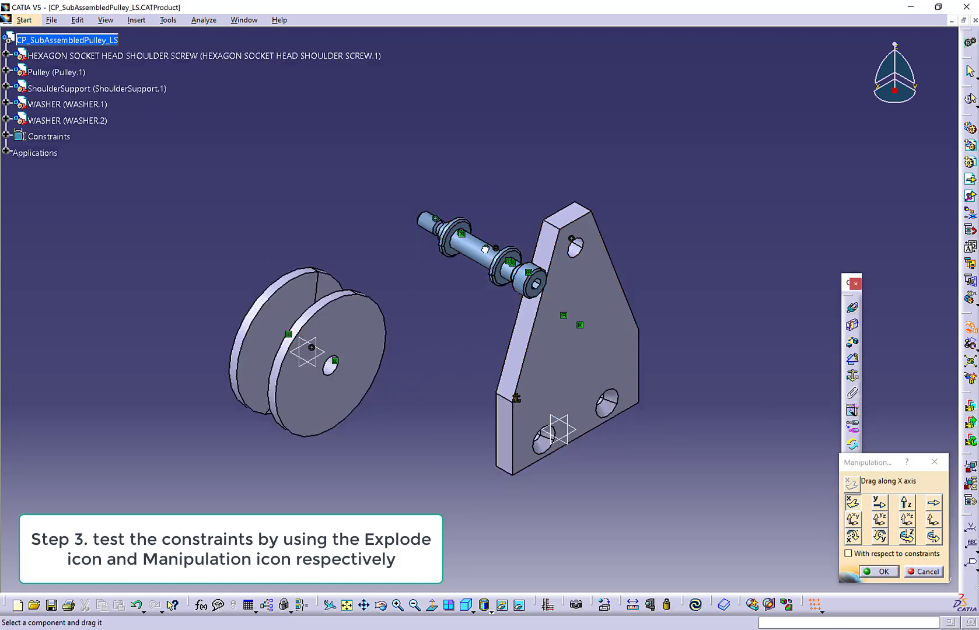
{"action": "left_click_drag", "start_coordinate": [484, 255], "coordinate": [648, 111]}
Rotate the support around Y, Pulley and WASHER.2 around Z, WASHER.1 and screw around X
{"action": "left_click", "coordinate": [879, 536]}
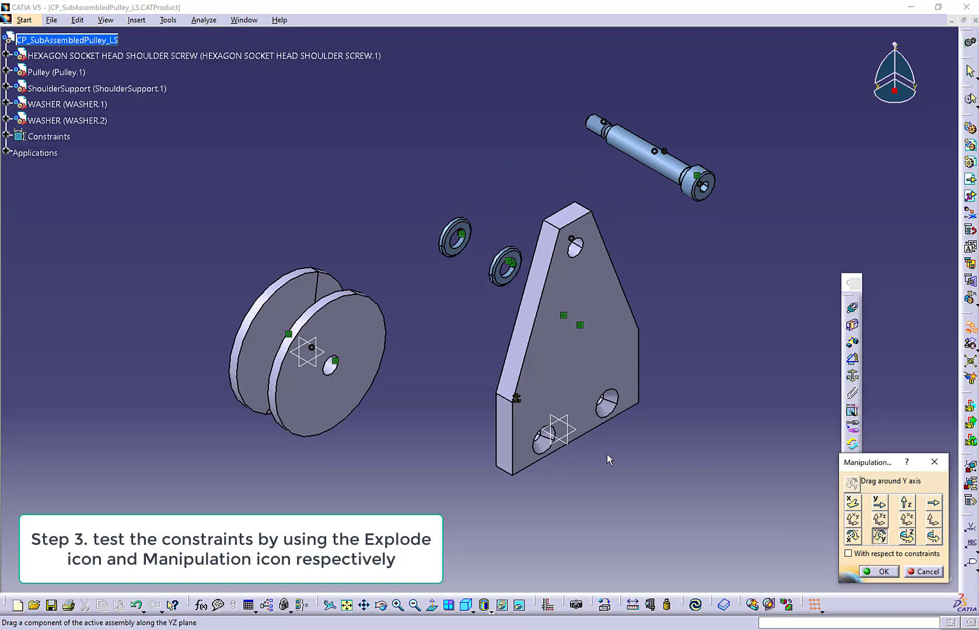
{"action": "left_click_drag", "start_coordinate": [534, 436], "coordinate": [583, 309]}
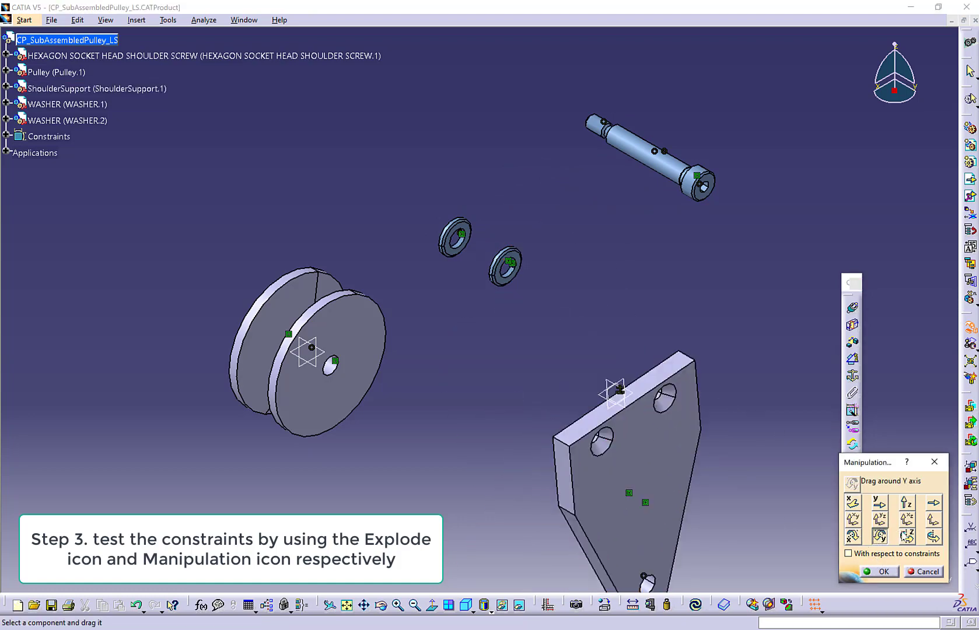
{"action": "left_click_drag", "start_coordinate": [337, 413], "coordinate": [435, 289]}
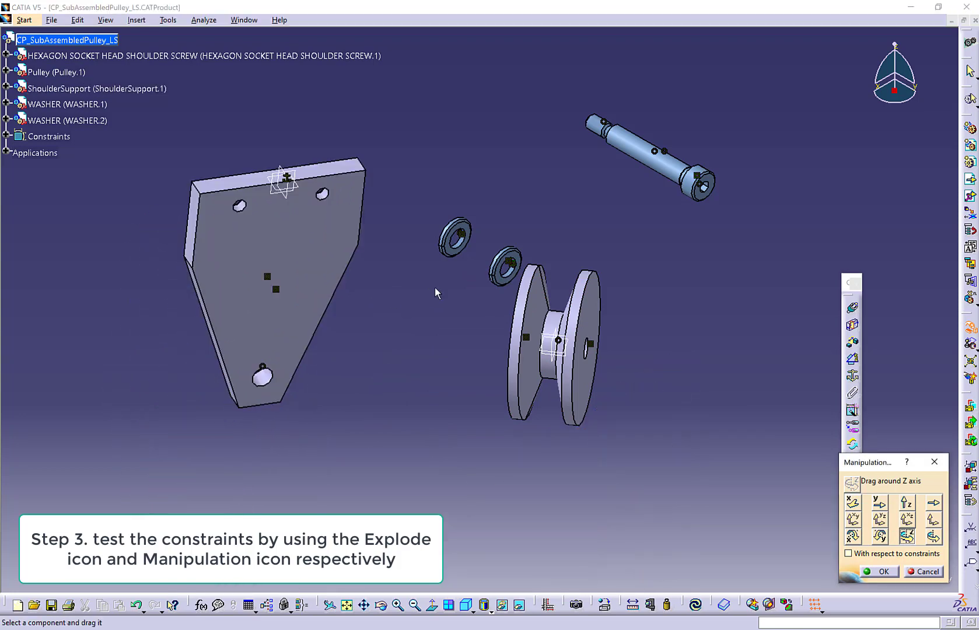
{"action": "left_click_drag", "start_coordinate": [452, 252], "coordinate": [324, 388]}
{"action": "left_click", "coordinate": [852, 536]}
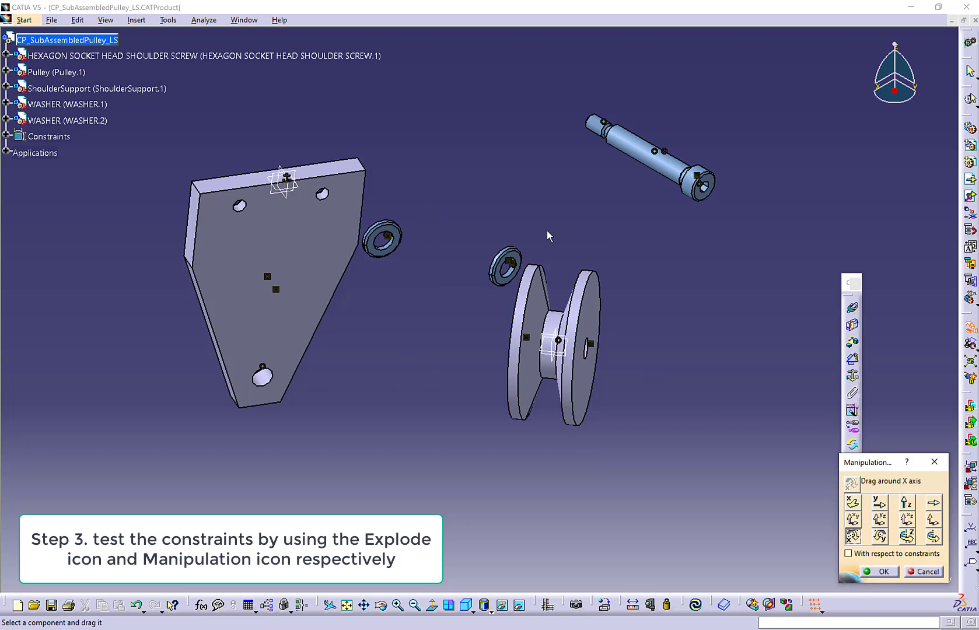
{"action": "left_click_drag", "start_coordinate": [513, 265], "coordinate": [509, 103]}
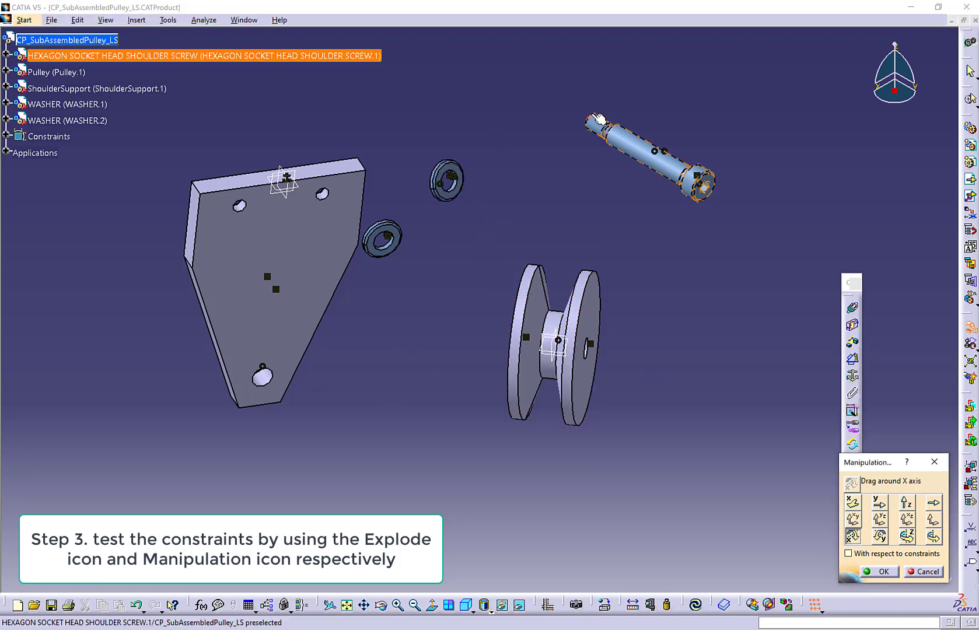
{"action": "left_click_drag", "start_coordinate": [598, 123], "coordinate": [633, 443]}
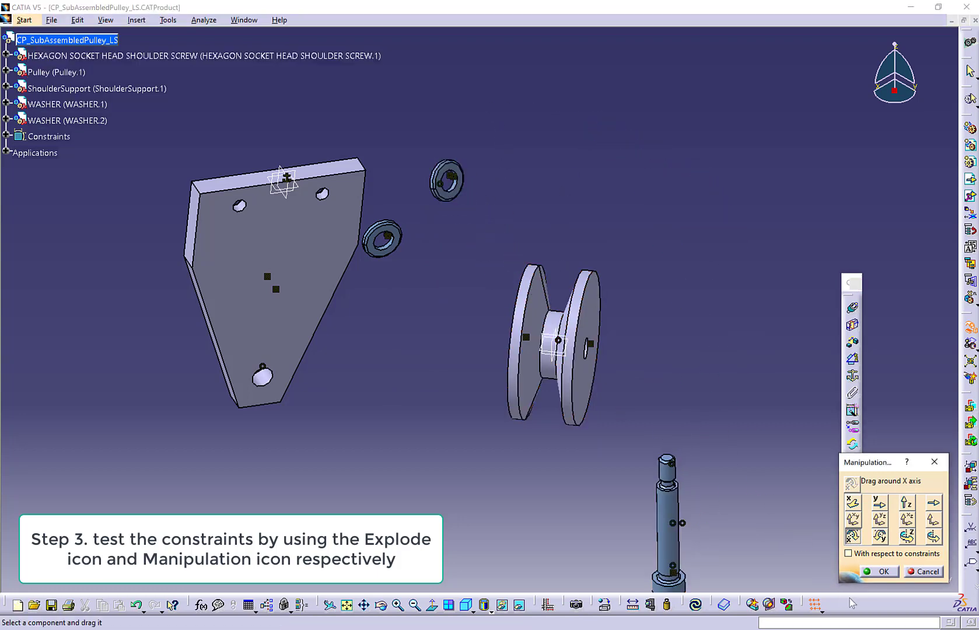
{"action": "left_click", "coordinate": [878, 571]}
Update to restore the assembly, then drag the plate, screw, washers and pulley apart along Y
{"action": "left_click", "coordinate": [695, 604]}
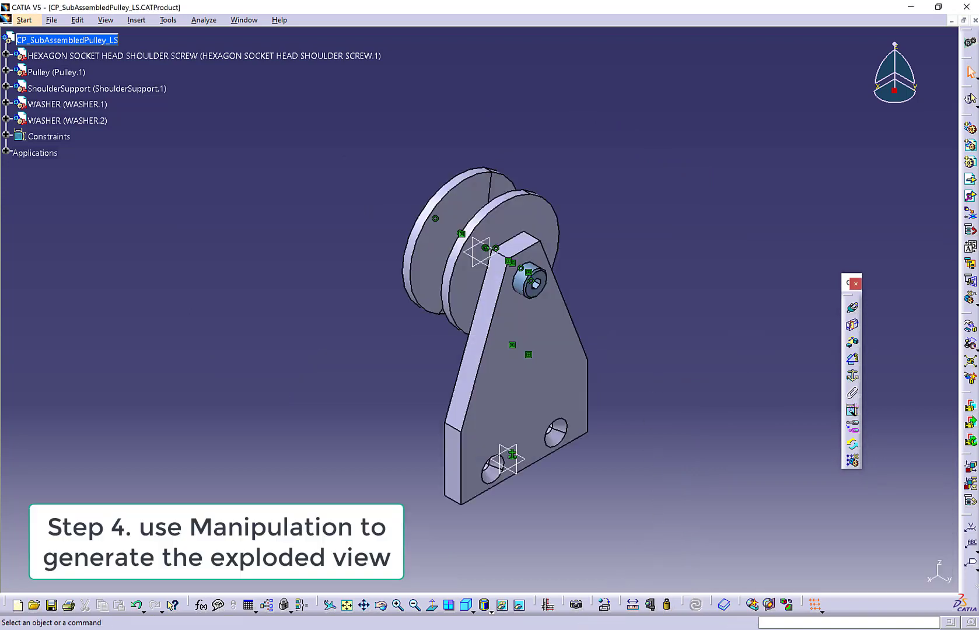
{"action": "left_click", "coordinate": [686, 311]}
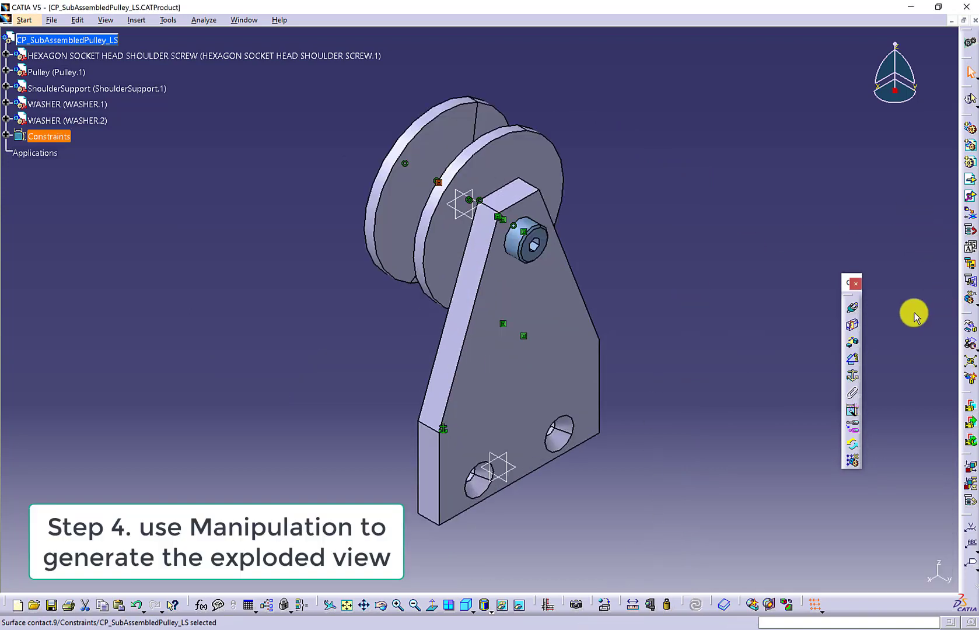
{"action": "left_click", "coordinate": [971, 331]}
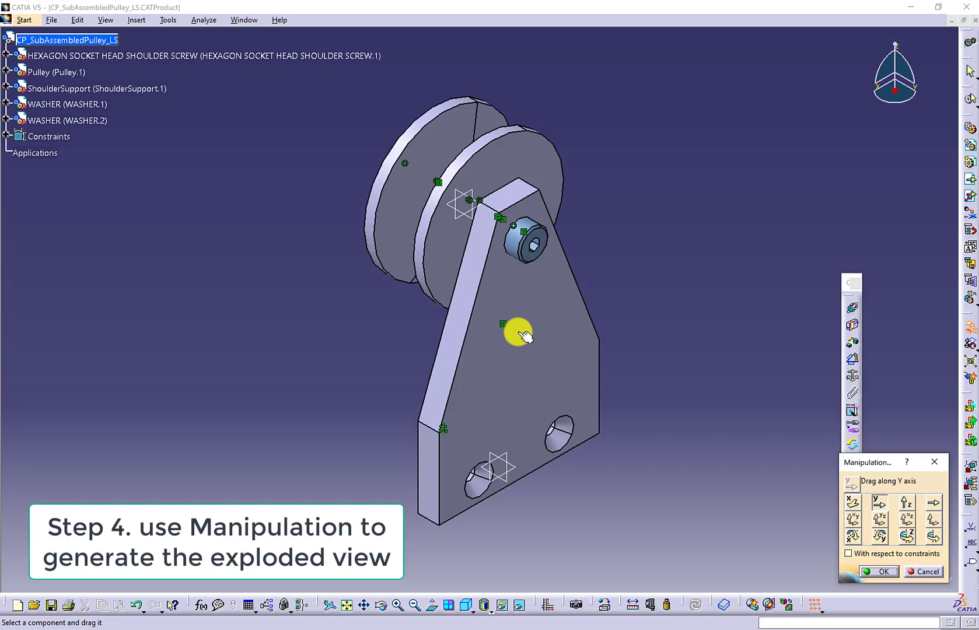
{"action": "left_click_drag", "start_coordinate": [513, 310], "coordinate": [585, 366]}
{"action": "left_click_drag", "start_coordinate": [524, 230], "coordinate": [800, 446]}
{"action": "left_click_drag", "start_coordinate": [493, 239], "coordinate": [535, 277]}
{"action": "left_click_drag", "start_coordinate": [454, 228], "coordinate": [480, 244]}
{"action": "left_click_drag", "start_coordinate": [411, 190], "coordinate": [255, 99]}
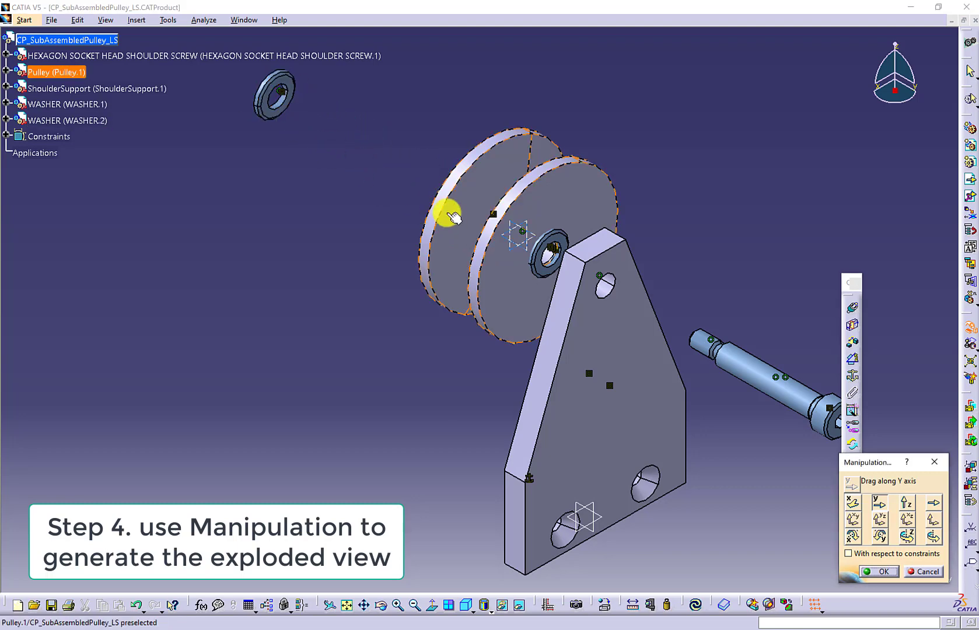
{"action": "left_click_drag", "start_coordinate": [446, 212], "coordinate": [339, 158]}
{"action": "left_click_drag", "start_coordinate": [540, 254], "coordinate": [509, 239]}
{"action": "left_click_drag", "start_coordinate": [412, 210], "coordinate": [400, 204]}
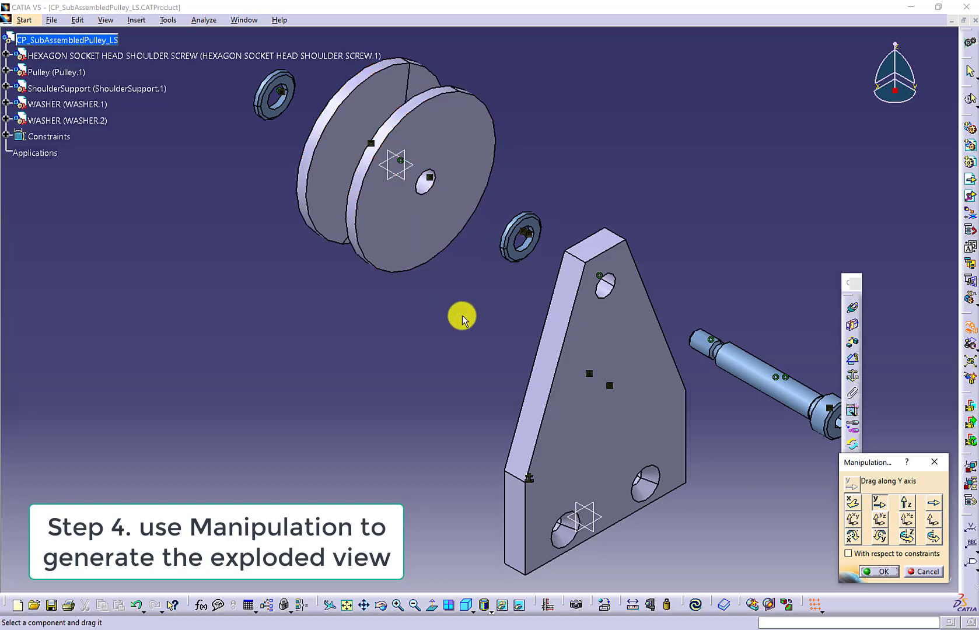
{"action": "left_click", "coordinate": [578, 379]}
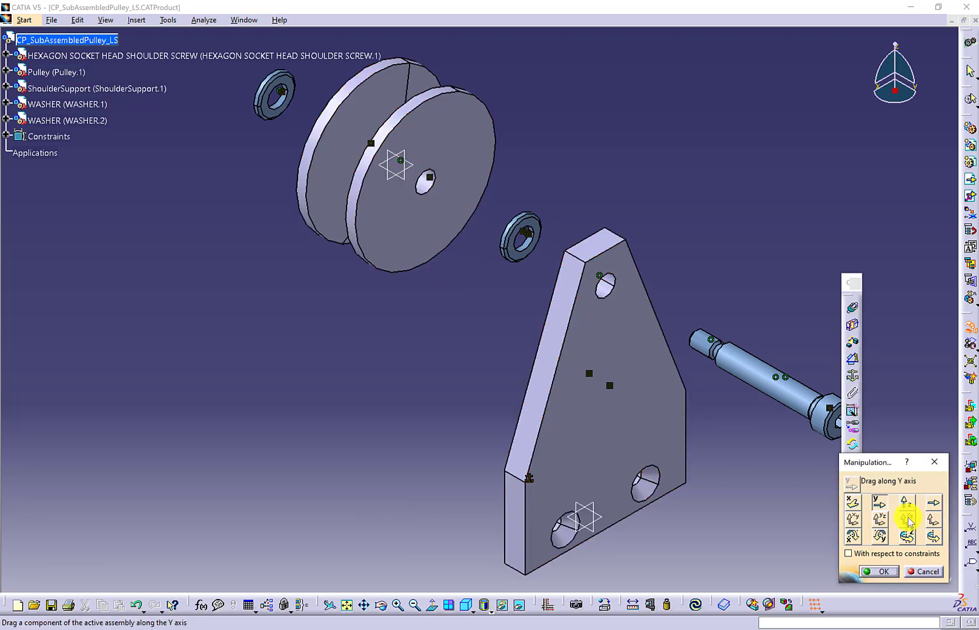
Create a Full overload enhanced scene named 'Exploded view', then exit the scene
{"action": "left_click", "coordinate": [890, 574]}
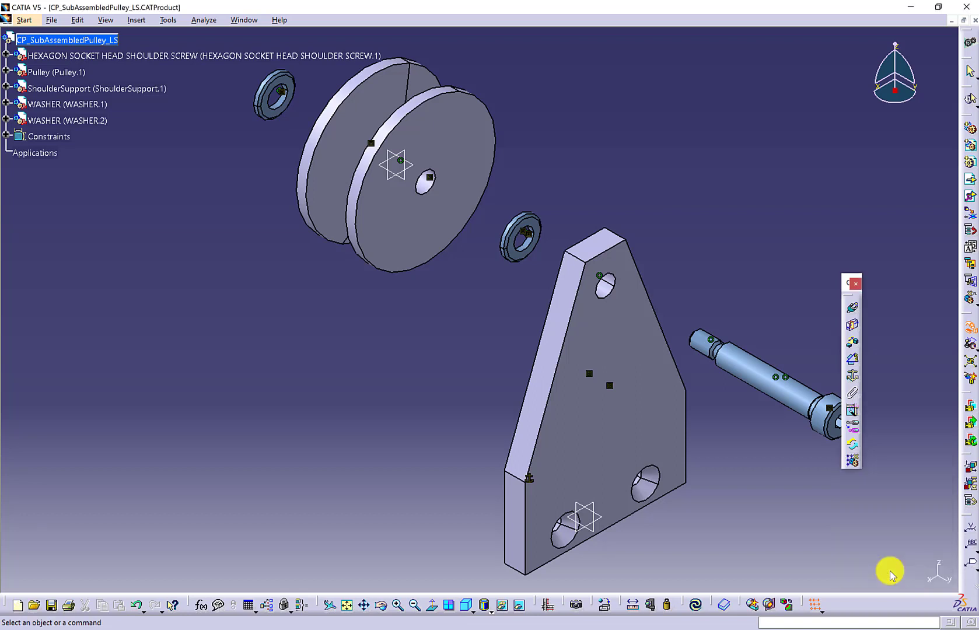
{"action": "left_click", "coordinate": [966, 471]}
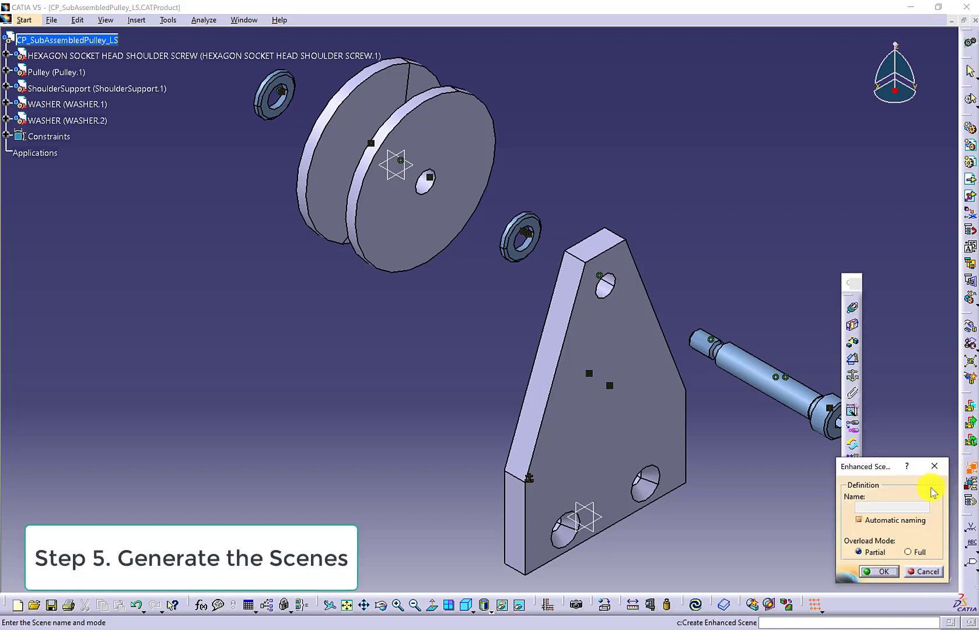
{"action": "left_click", "coordinate": [860, 520]}
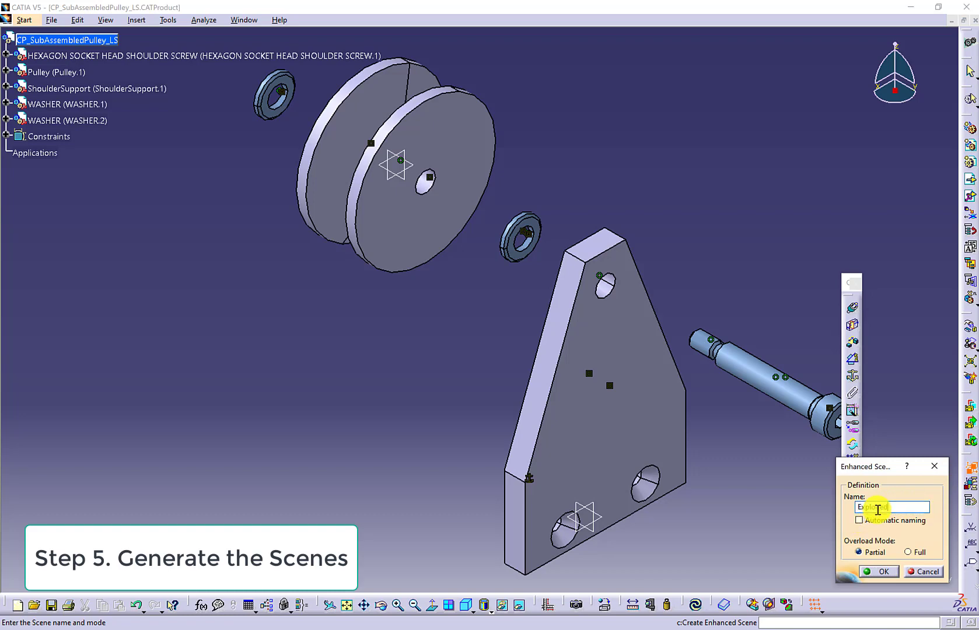
{"action": "left_click", "coordinate": [909, 552]}
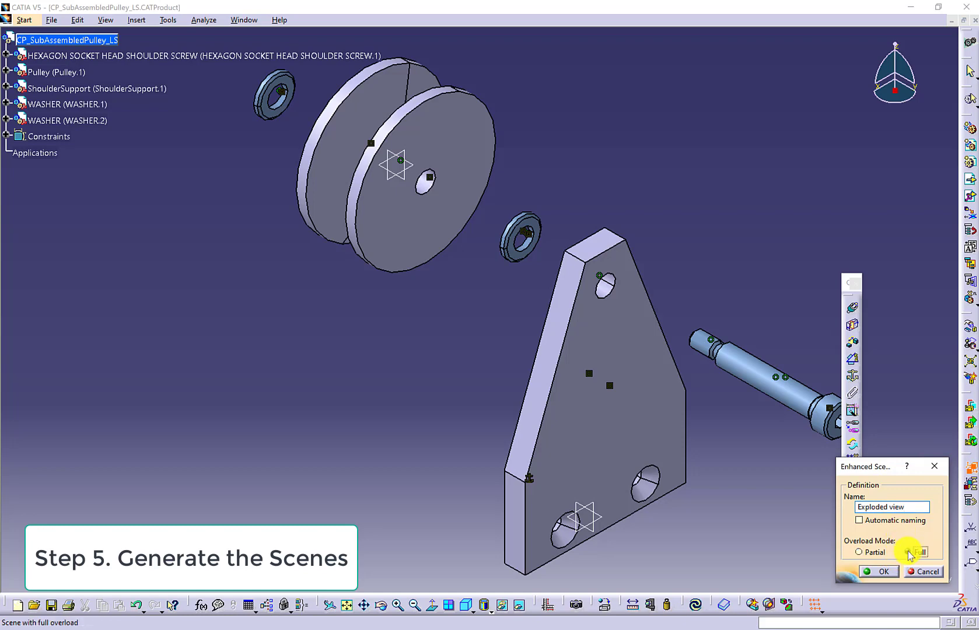
{"action": "left_click", "coordinate": [884, 572]}
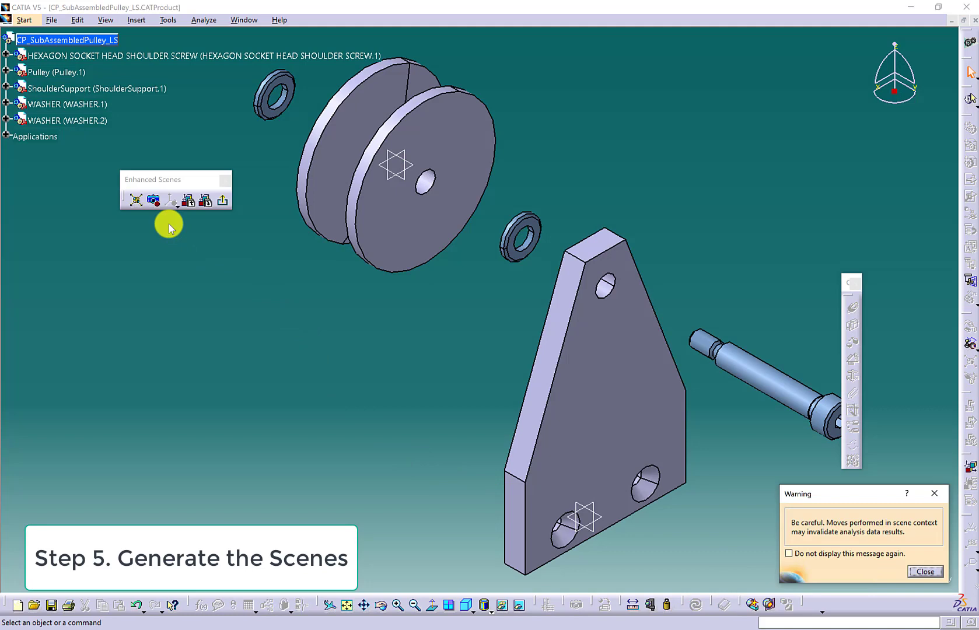
{"action": "left_click", "coordinate": [153, 200]}
{"action": "left_click", "coordinate": [228, 203]}
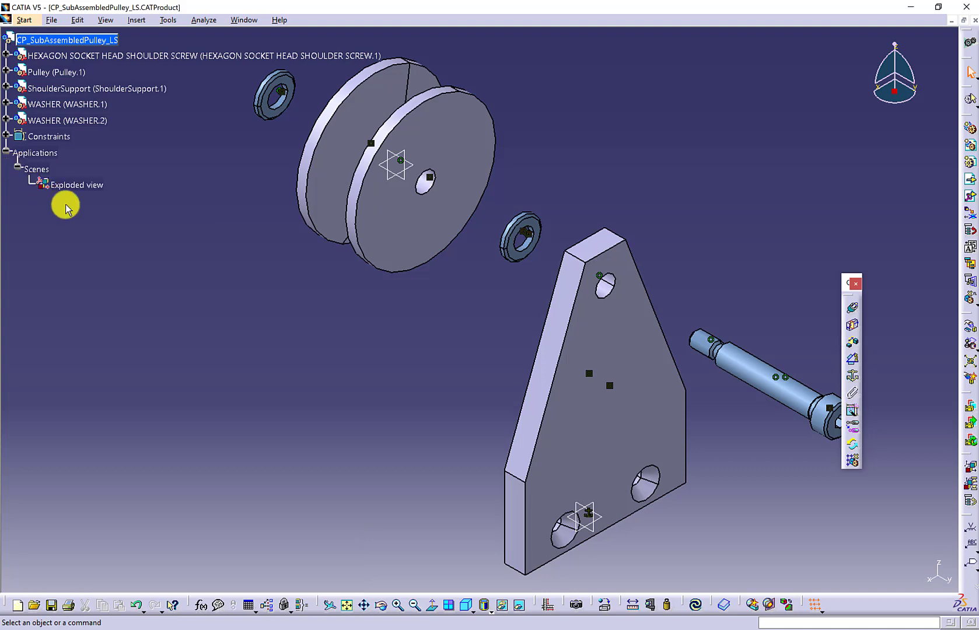
Update the assembly and number all its parts with integer numbering
{"action": "left_click", "coordinate": [696, 606]}
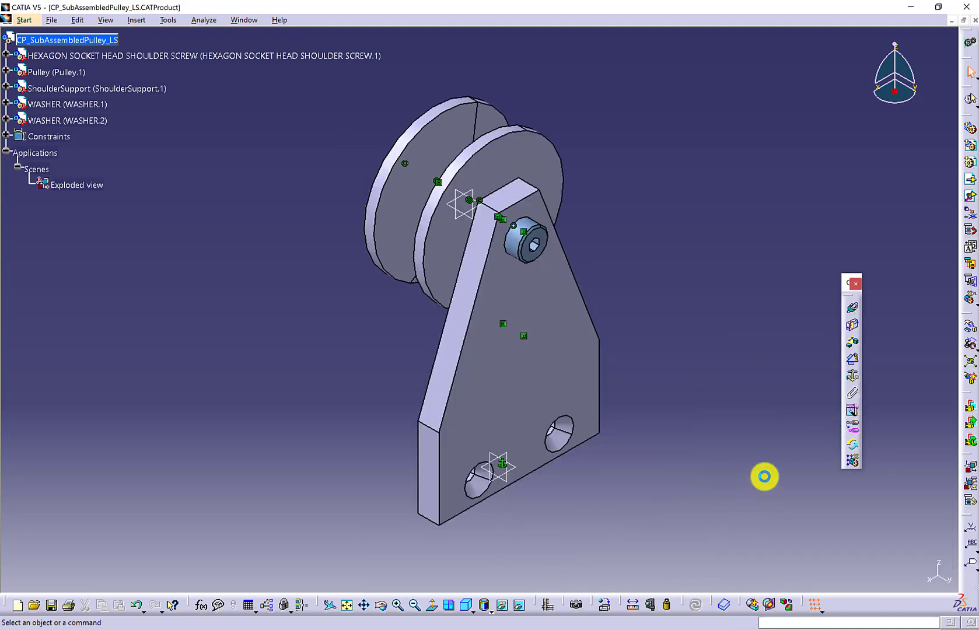
{"action": "left_click", "coordinate": [970, 247]}
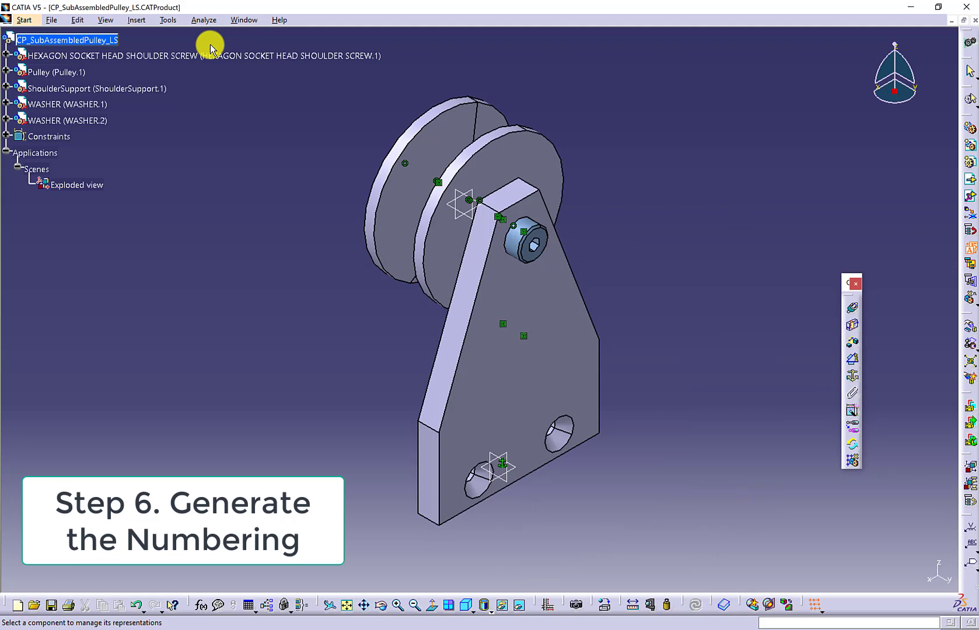
{"action": "left_click", "coordinate": [93, 42]}
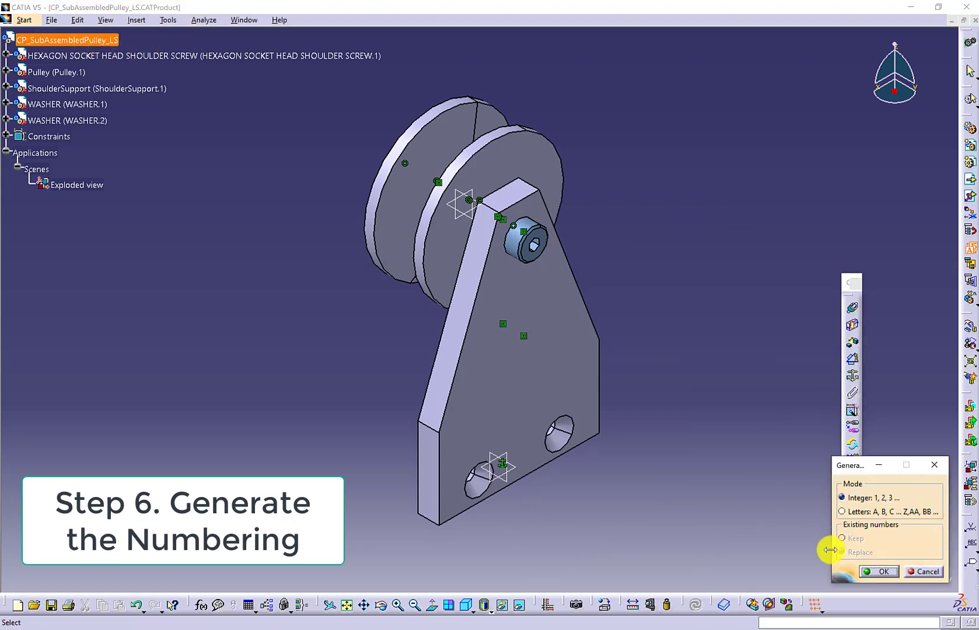
{"action": "left_click", "coordinate": [881, 575]}
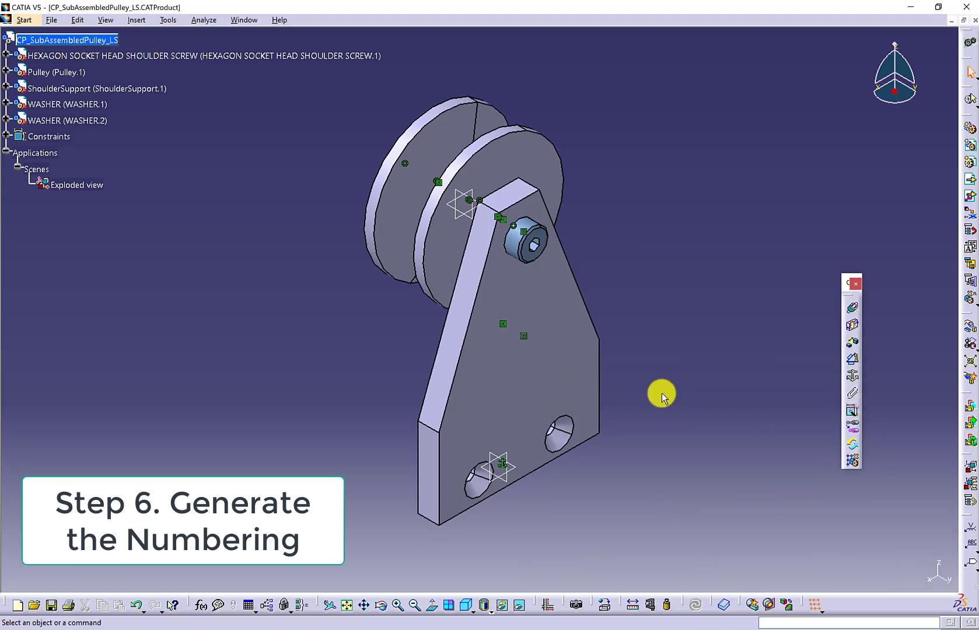
Open the Bill of Material format definition and hide all displayed properties
{"action": "left_click", "coordinate": [204, 20]}
{"action": "left_click", "coordinate": [213, 33]}
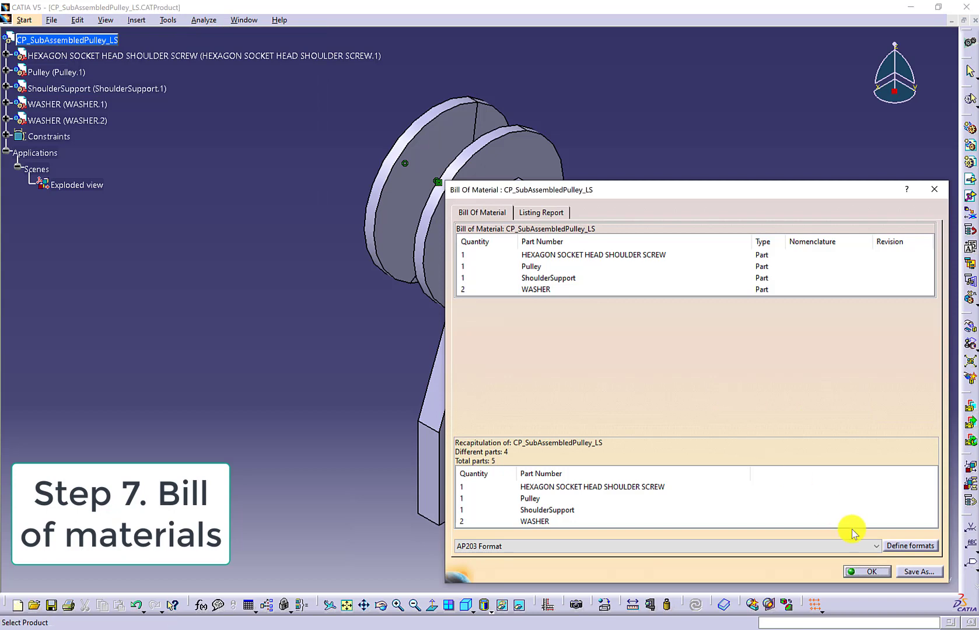
{"action": "left_click", "coordinate": [913, 546]}
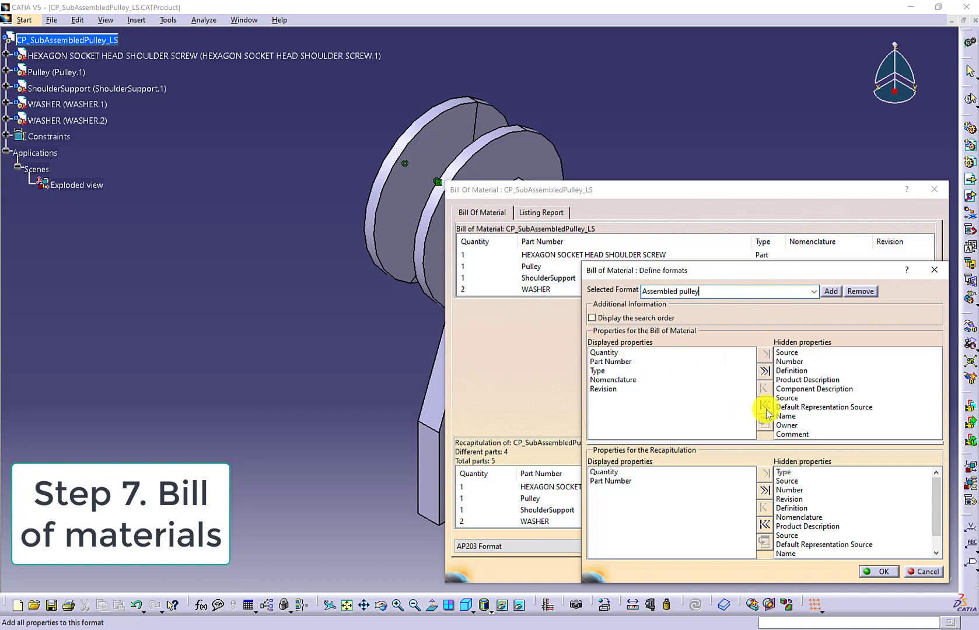
{"action": "left_click", "coordinate": [765, 371]}
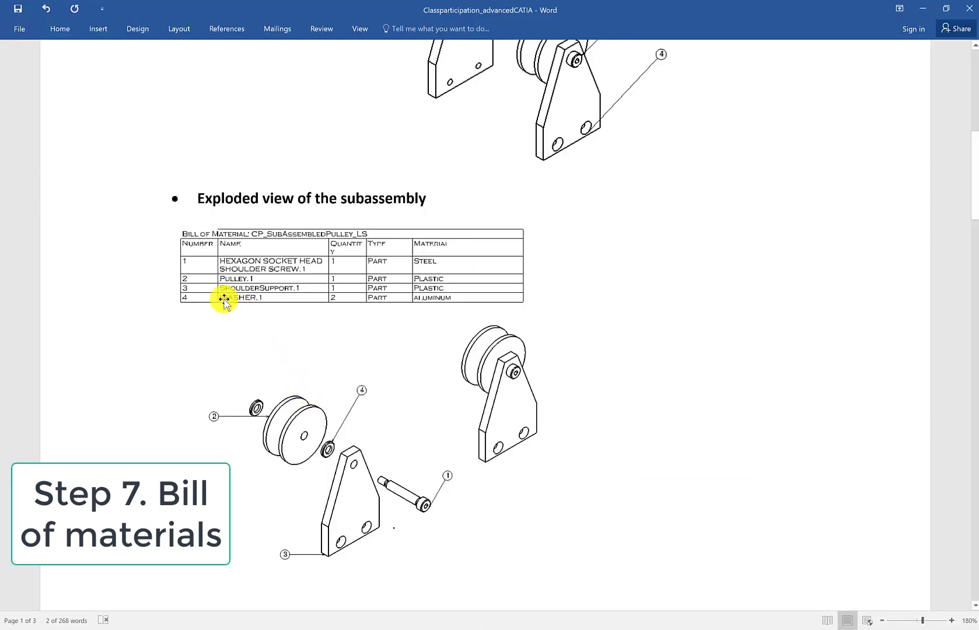
Scroll the Word sheet to the reference bill of materials under Exploded view of the subassembly
{"action": "scroll", "coordinate": [309, 319], "scroll_direction": "up", "scroll_amount": 5}
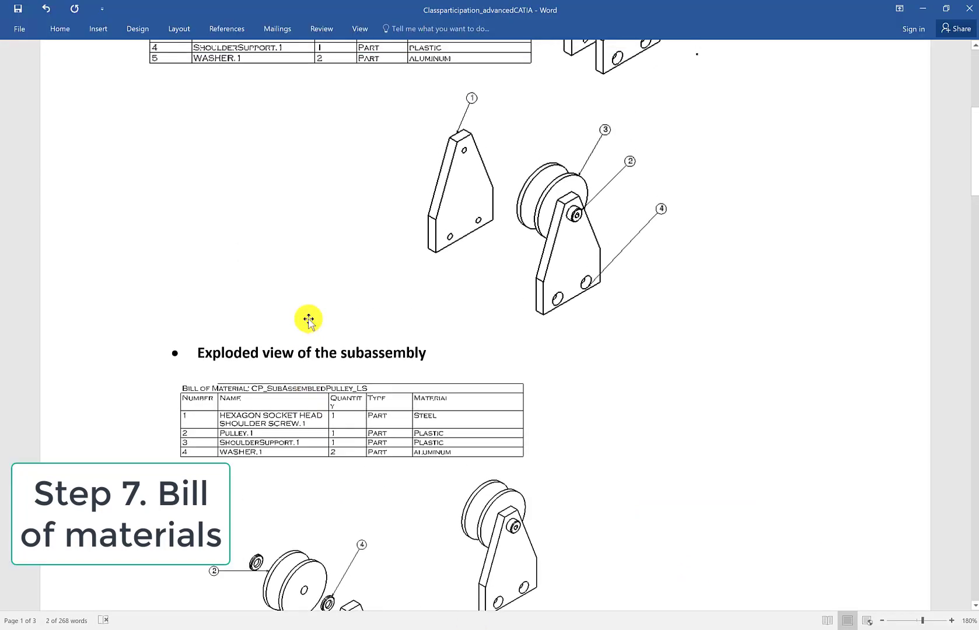
{"action": "scroll", "coordinate": [309, 319], "scroll_direction": "down", "scroll_amount": 3}
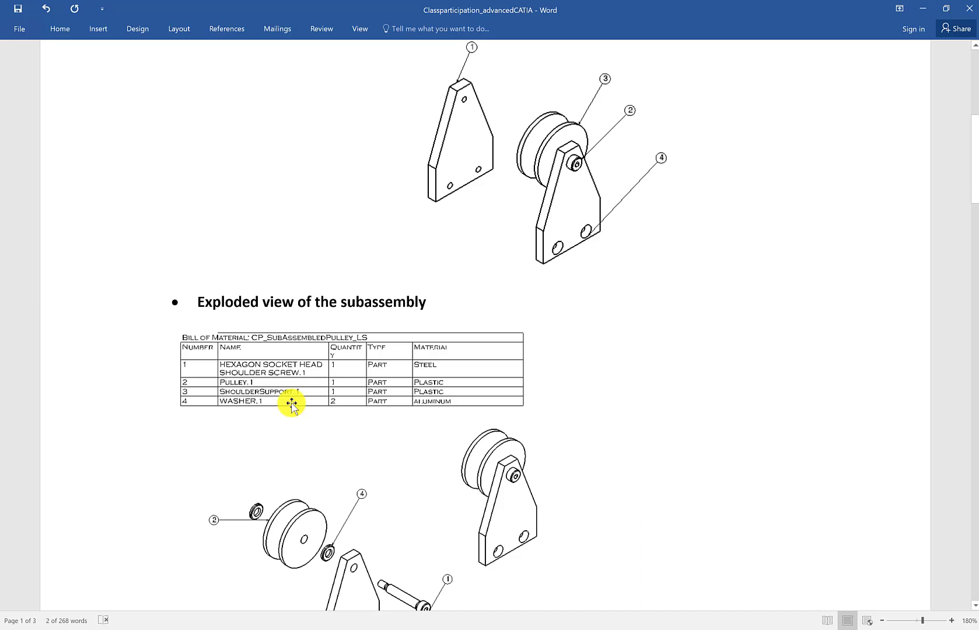
Add Number, Name, Quantity and Type to the displayed bill of materials properties
{"action": "left_click", "coordinate": [922, 8]}
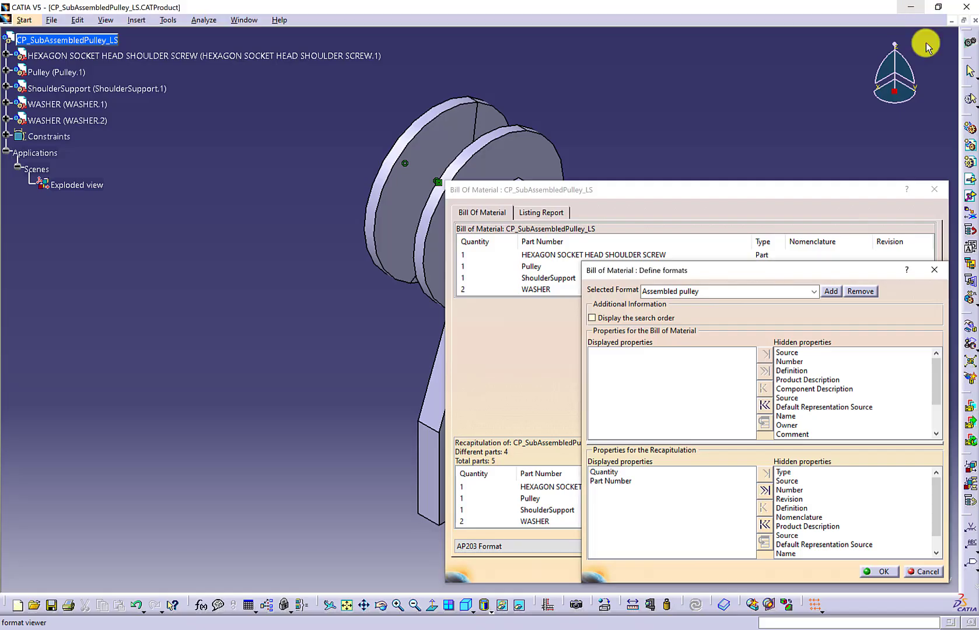
{"action": "left_click", "coordinate": [789, 363]}
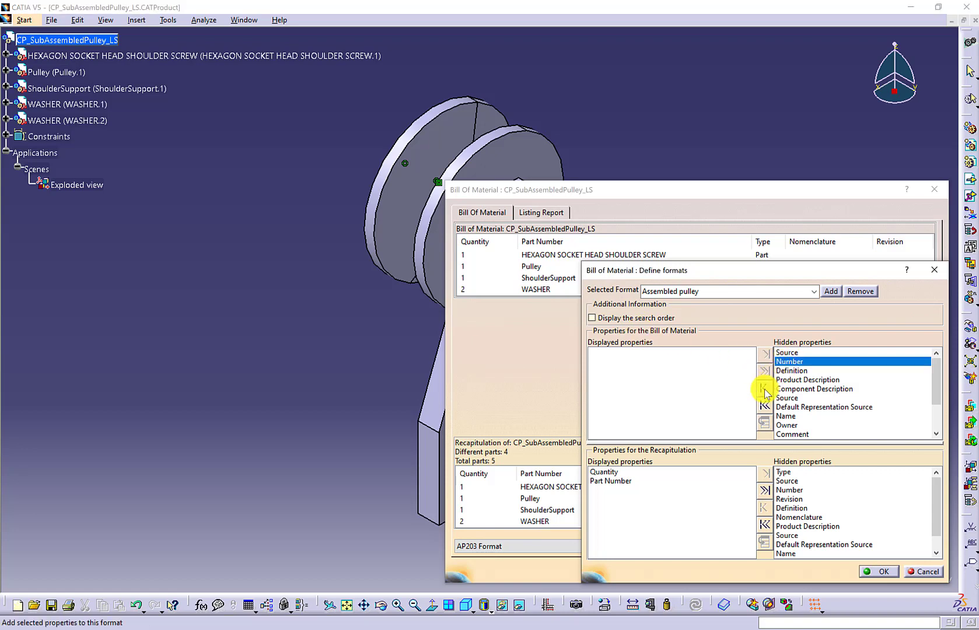
{"action": "left_click", "coordinate": [764, 354]}
{"action": "left_click", "coordinate": [791, 407]}
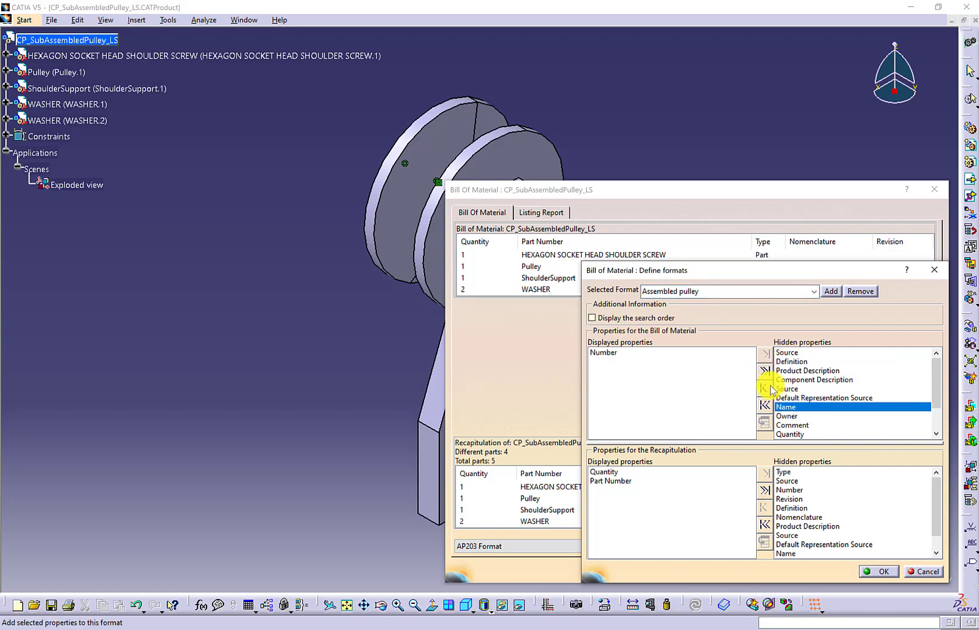
{"action": "left_click", "coordinate": [764, 354]}
{"action": "left_click", "coordinate": [790, 425]}
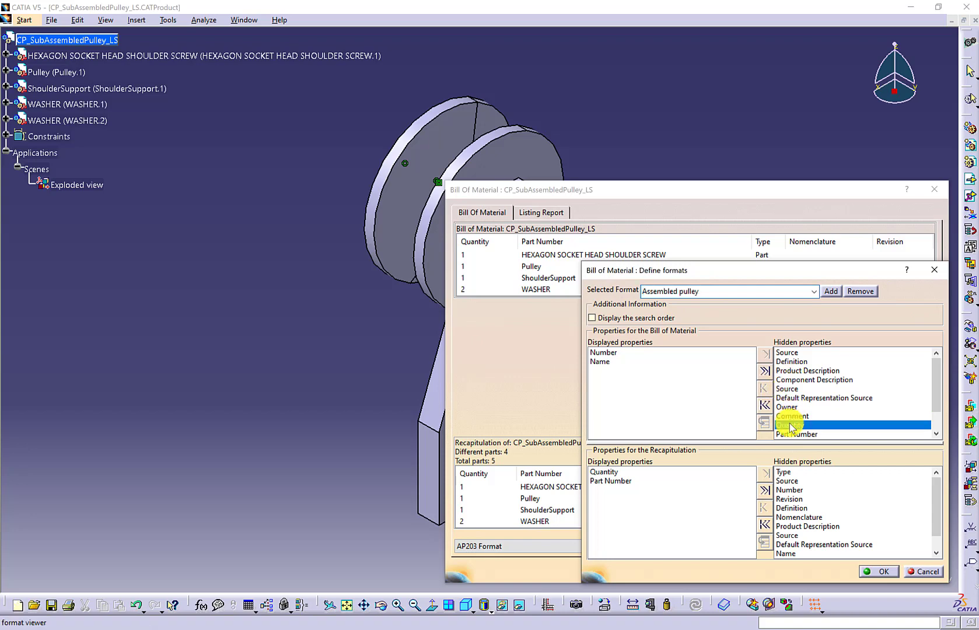
{"action": "left_click", "coordinate": [764, 354]}
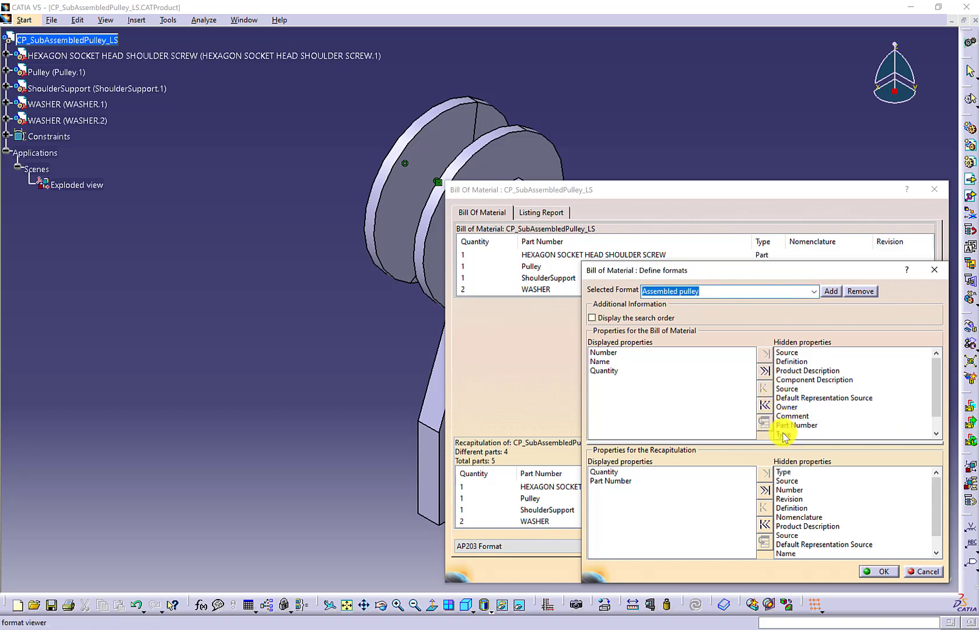
{"action": "left_click", "coordinate": [784, 434]}
{"action": "left_click", "coordinate": [766, 388]}
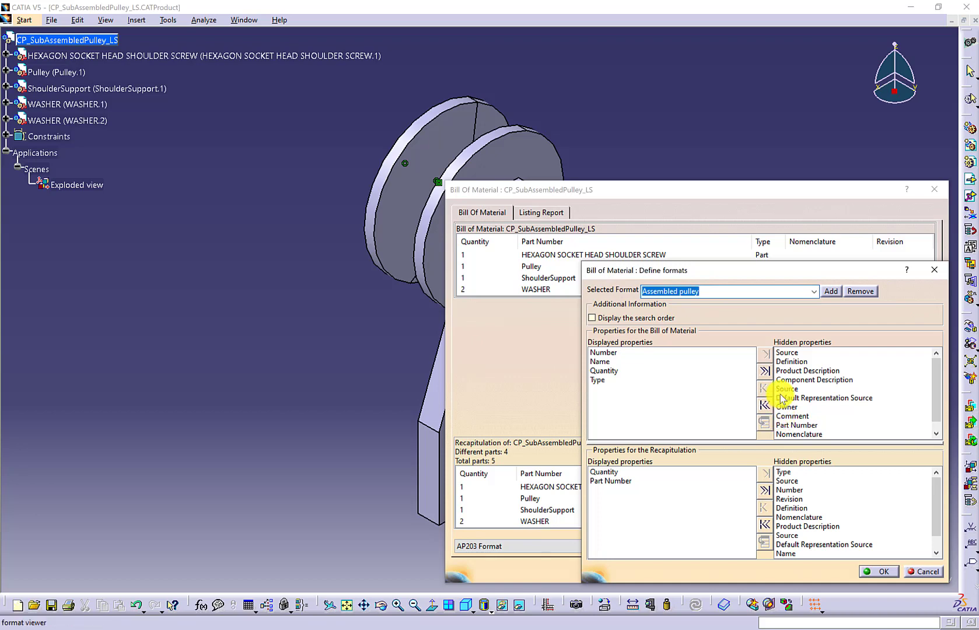
Add Comment, clear the recapitulation properties, and confirm the bill of materials format
{"action": "left_click", "coordinate": [782, 389]}
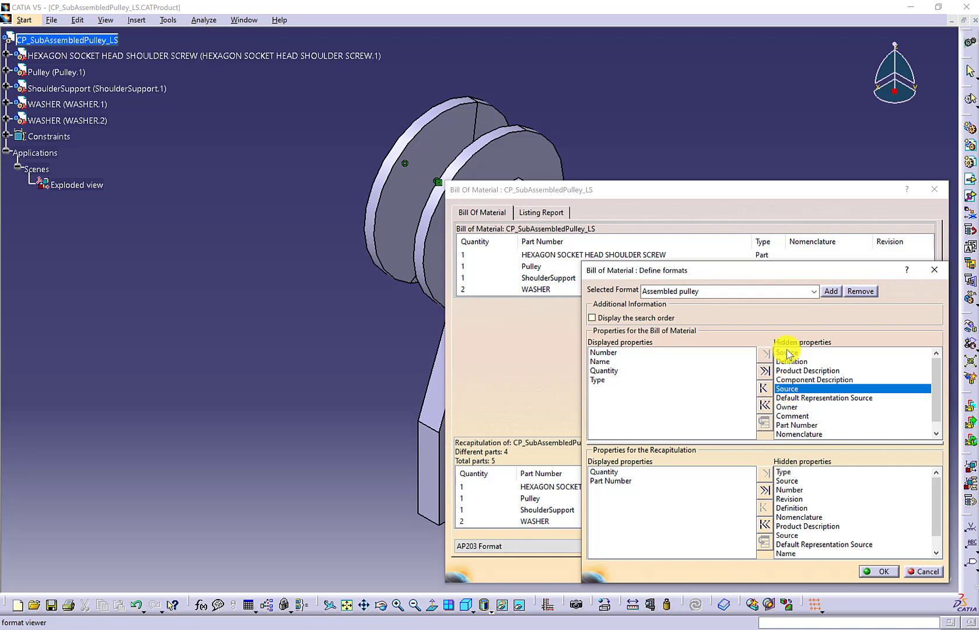
{"action": "left_click", "coordinate": [787, 352]}
{"action": "left_click", "coordinate": [795, 416]}
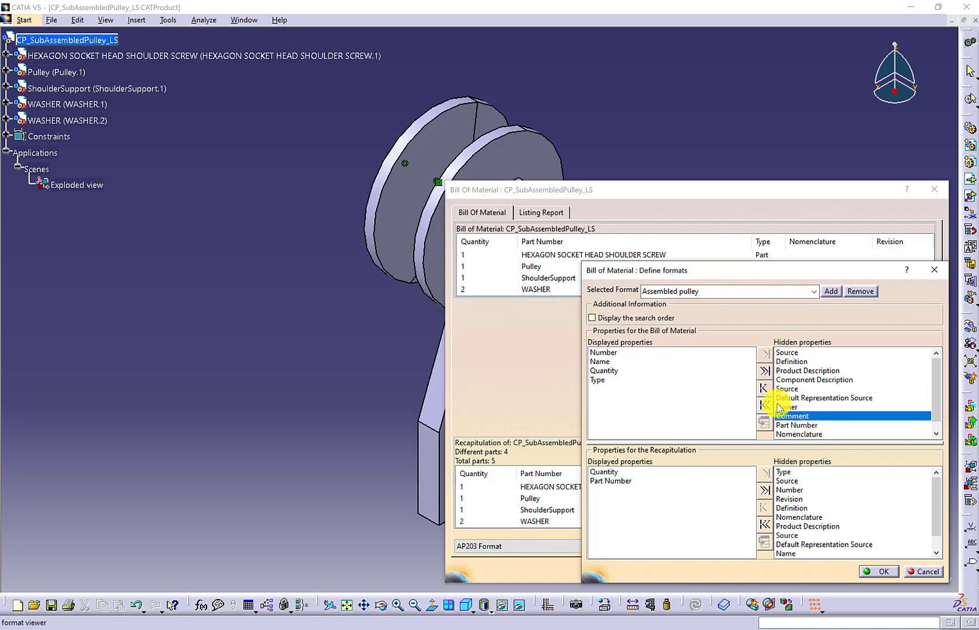
{"action": "left_click", "coordinate": [764, 388]}
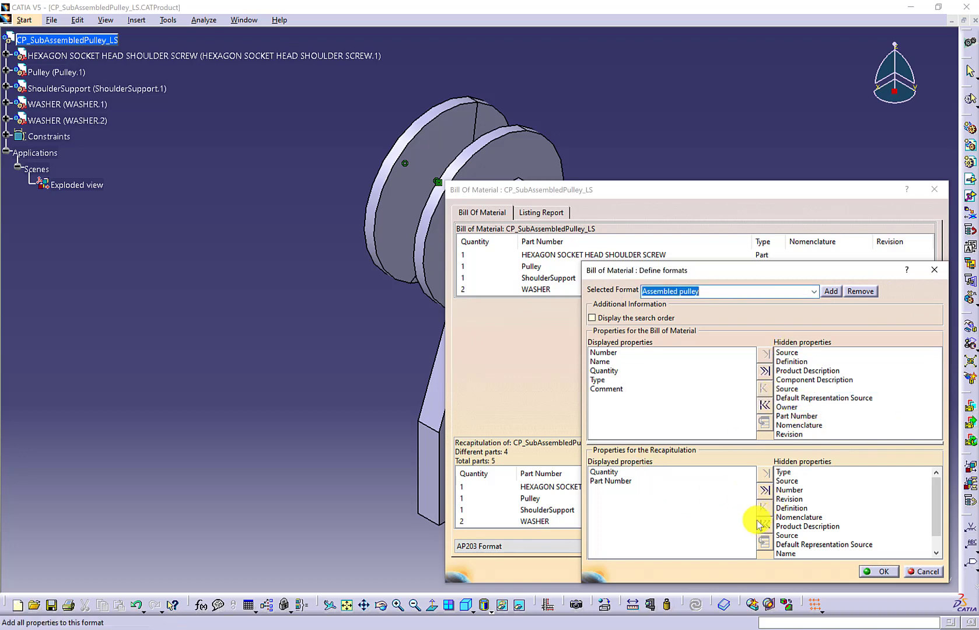
{"action": "left_click", "coordinate": [765, 491]}
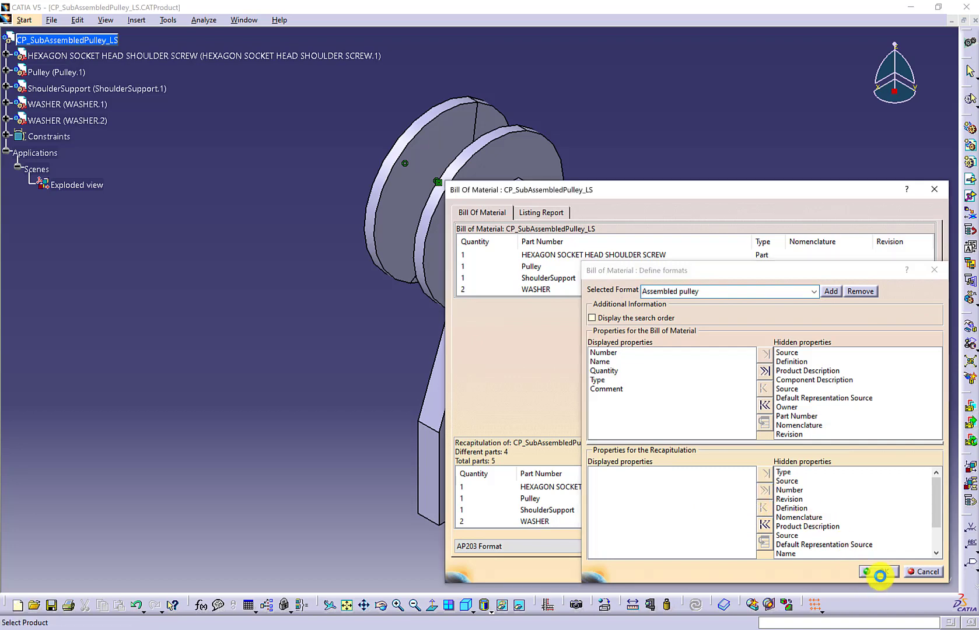
{"action": "left_click", "coordinate": [881, 573]}
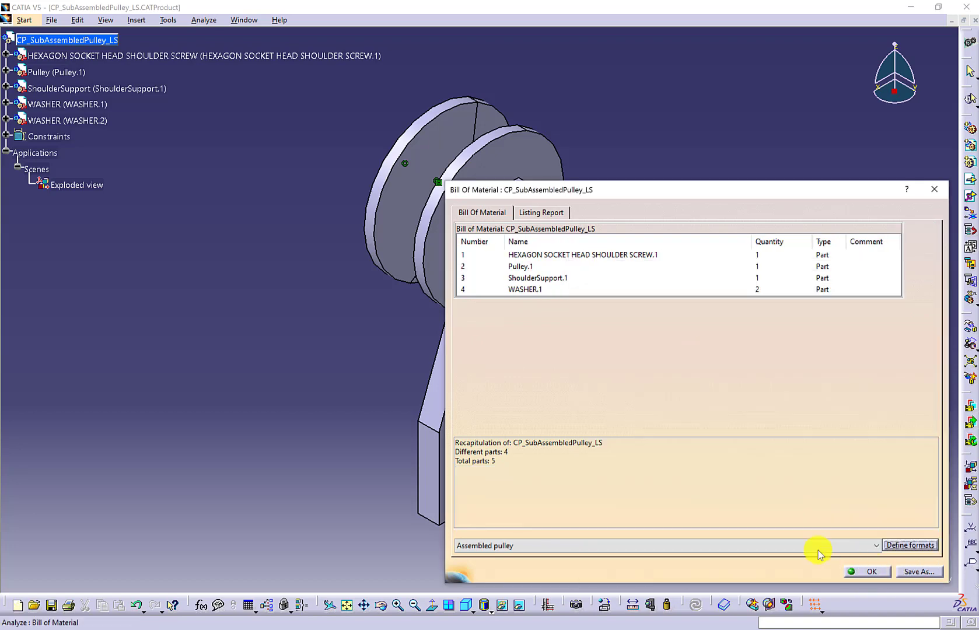
Close the bill of material, save the pulley subassembly, and start a new Assembly Design product
{"action": "left_click", "coordinate": [866, 573]}
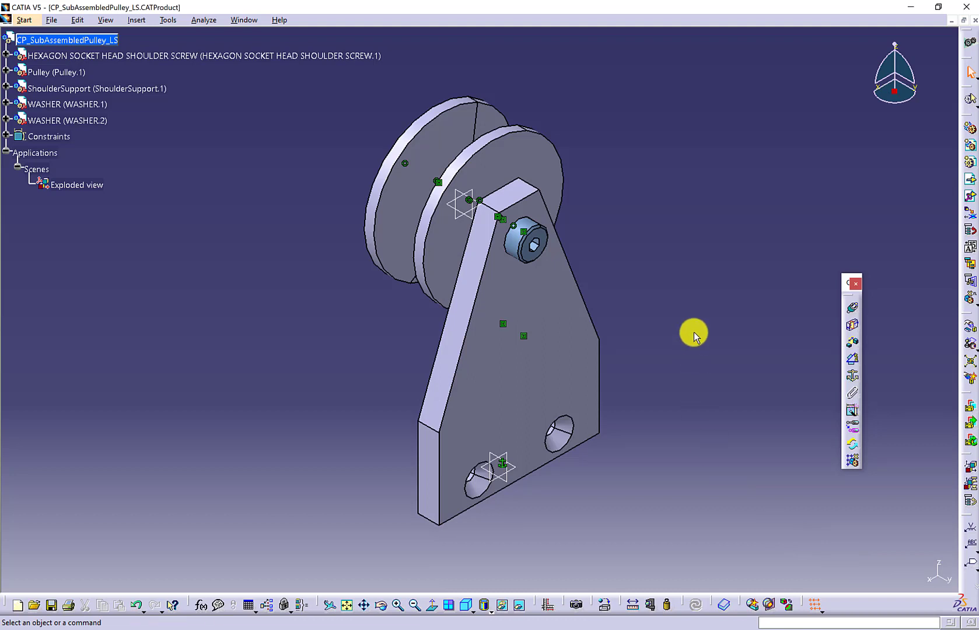
{"action": "key", "text": "ctrl+s"}
{"action": "left_click", "coordinate": [24, 20]}
{"action": "mouse_move", "coordinate": [153, 48]}
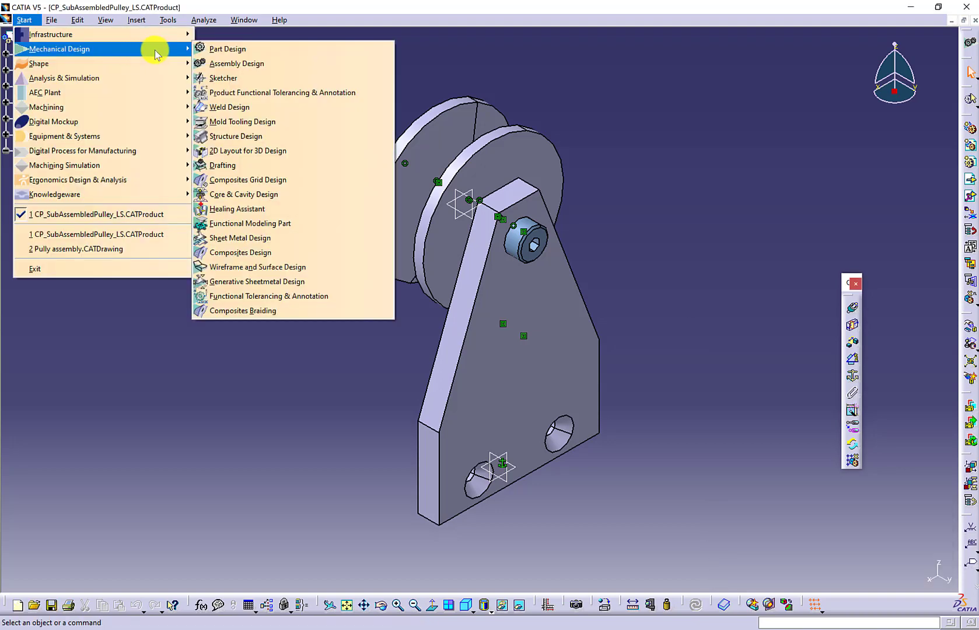
{"action": "left_click", "coordinate": [245, 63]}
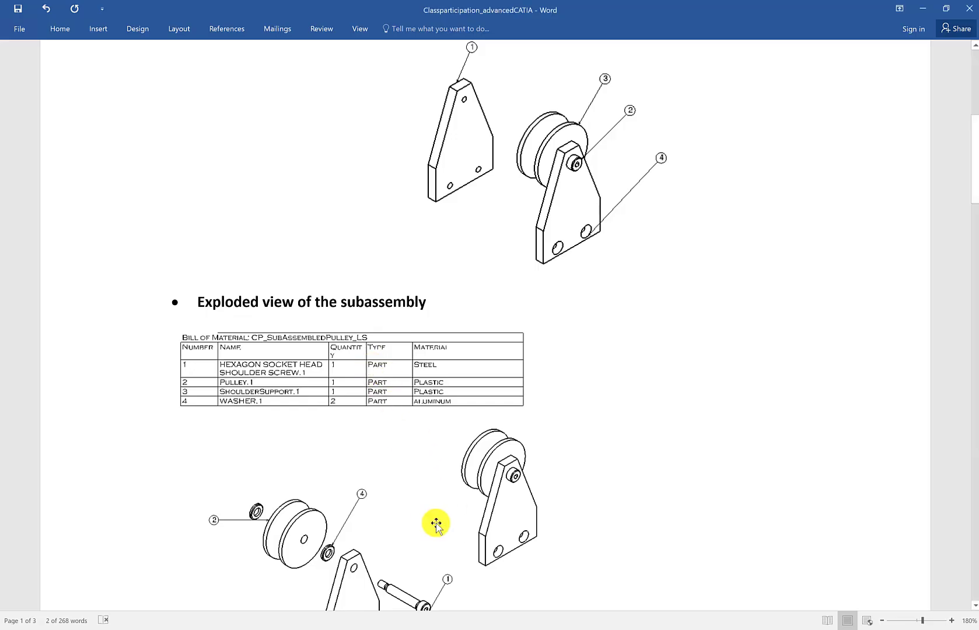
Copy the first final-assembly file name from the Word assignment sheet
{"action": "scroll", "coordinate": [465, 426], "scroll_direction": "down", "scroll_amount": 10}
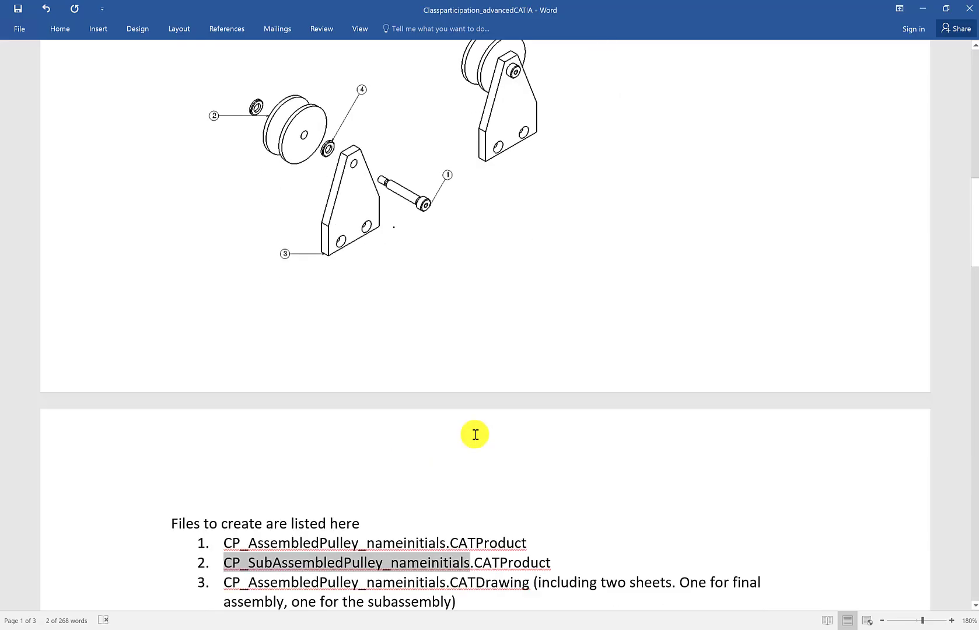
{"action": "left_click_drag", "start_coordinate": [222, 270], "coordinate": [445, 272]}
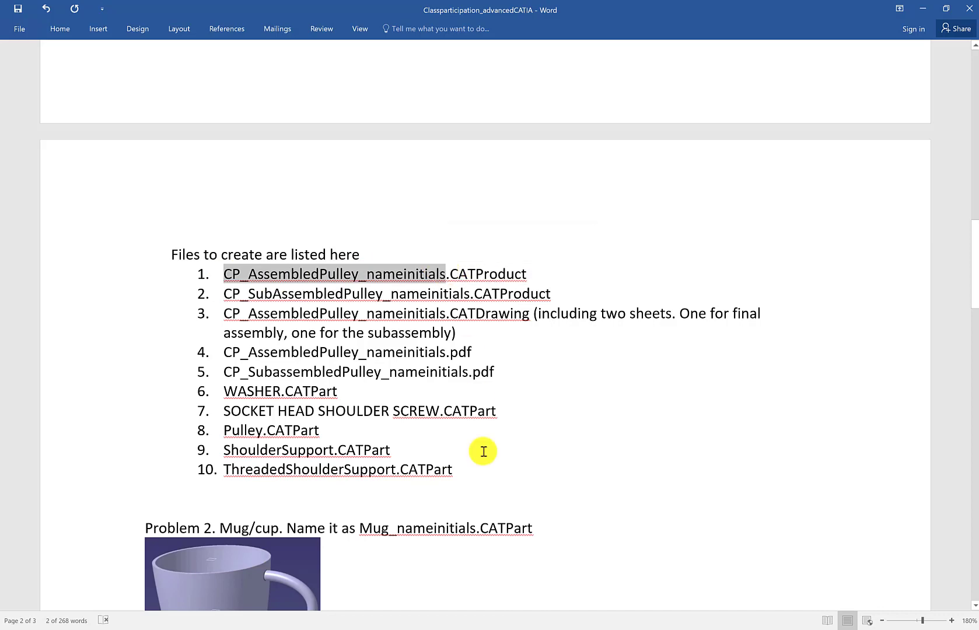
{"action": "key", "text": "ctrl+c"}
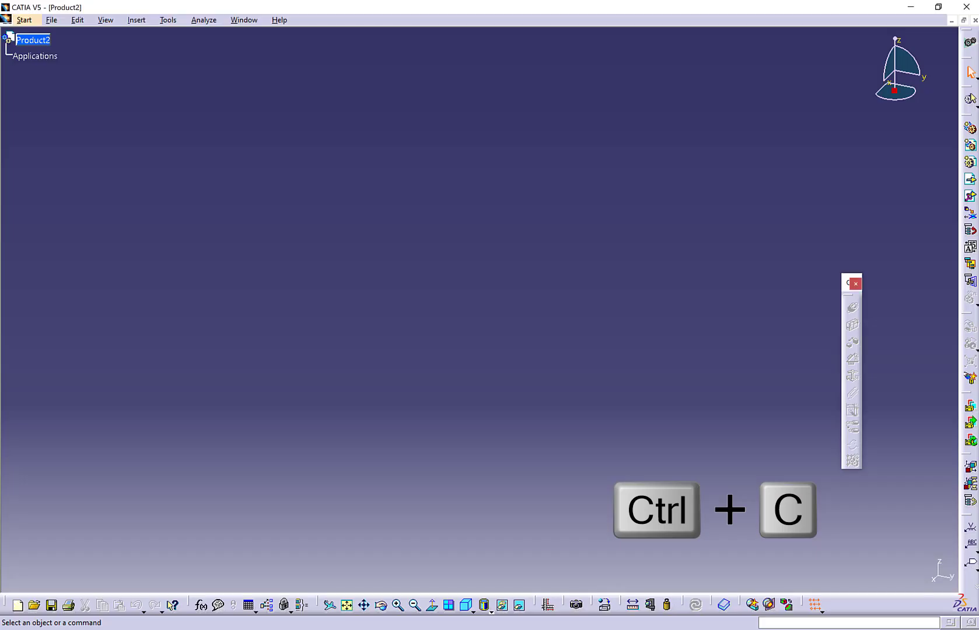
Set Product2's part number to CP_AssembledPulley_LS in its Properties dialog
{"action": "right_click", "coordinate": [35, 38]}
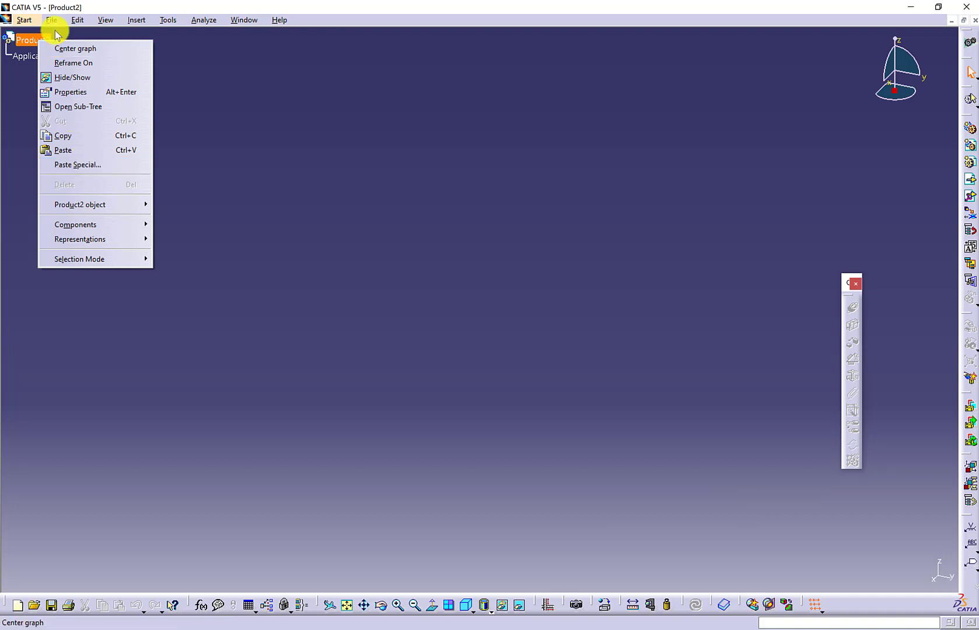
{"action": "left_click", "coordinate": [80, 94]}
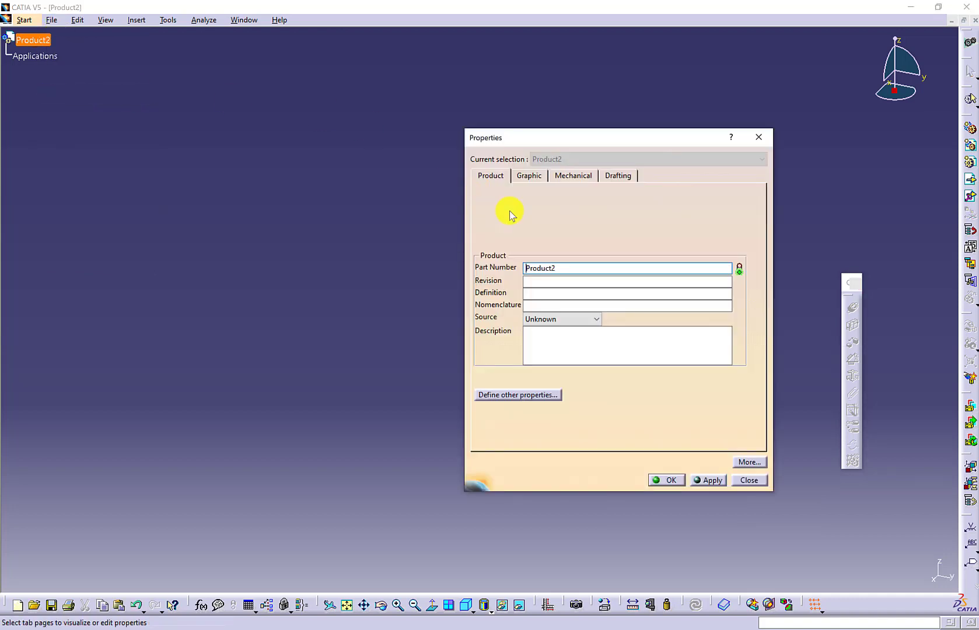
{"action": "key", "text": "ctrl+v"}
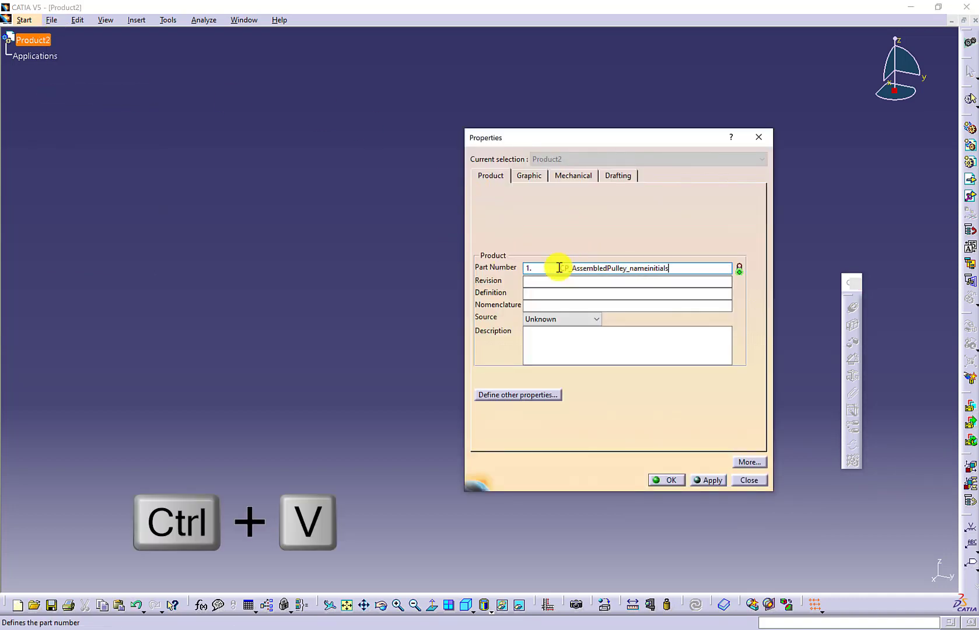
{"action": "left_click_drag", "start_coordinate": [559, 268], "coordinate": [525, 268]}
{"action": "key", "text": "BackSpace"}
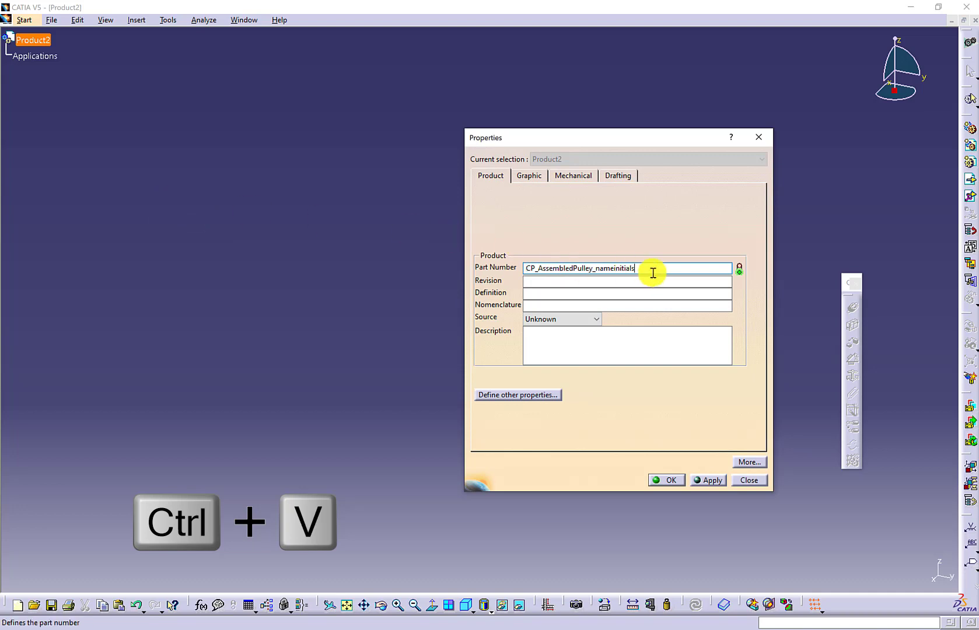
{"action": "left_click", "coordinate": [649, 273]}
{"action": "key", "text": "BackSpace"}
{"action": "key", "text": "BackSpace"}
{"action": "key", "text": "BackSpace"}
{"action": "key", "text": "BackSpace"}
{"action": "key", "text": "BackSpace"}
{"action": "key", "text": "BackSpace"}
{"action": "key", "text": "BackSpace"}
{"action": "key", "text": "BackSpace"}
{"action": "key", "text": "BackSpace"}
{"action": "key", "text": "BackSpace"}
{"action": "key", "text": "BackSpace"}
{"action": "key", "text": "BackSpace"}
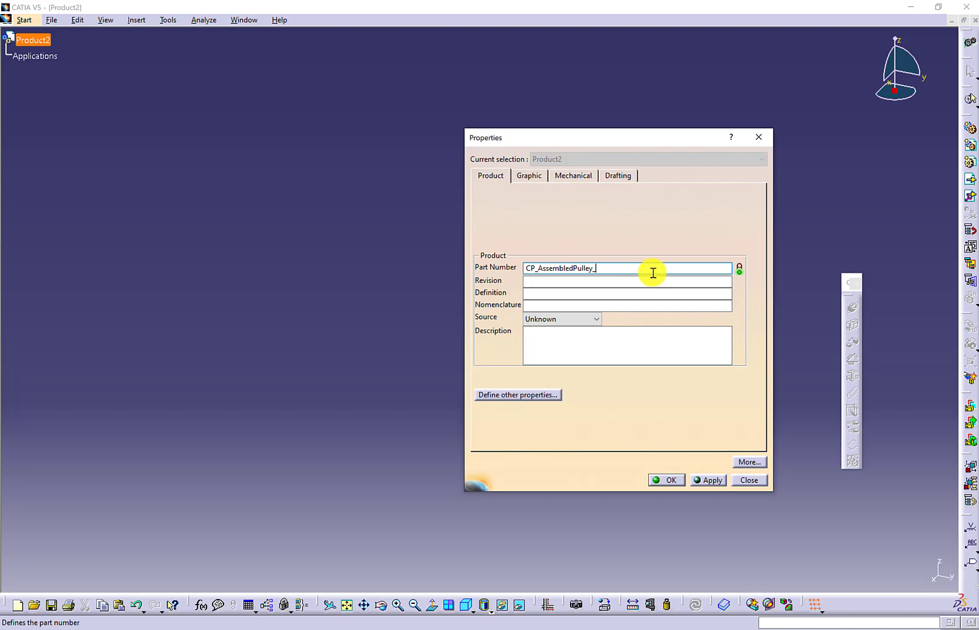
{"action": "type", "text": "LS"}
{"action": "key", "text": "ctrl+c"}
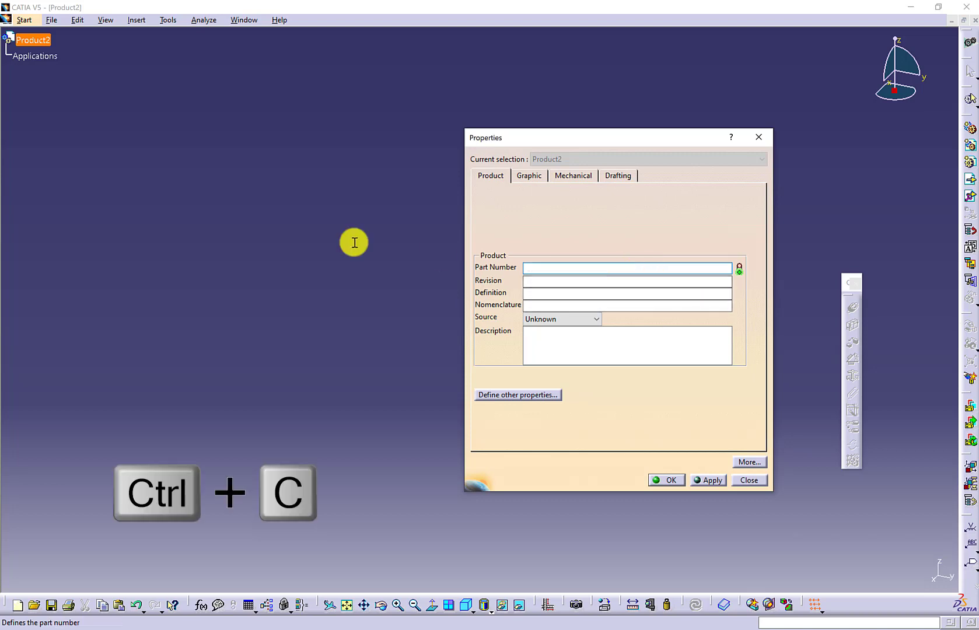
{"action": "key", "text": "ctrl+a"}
{"action": "left_click", "coordinate": [657, 478]}
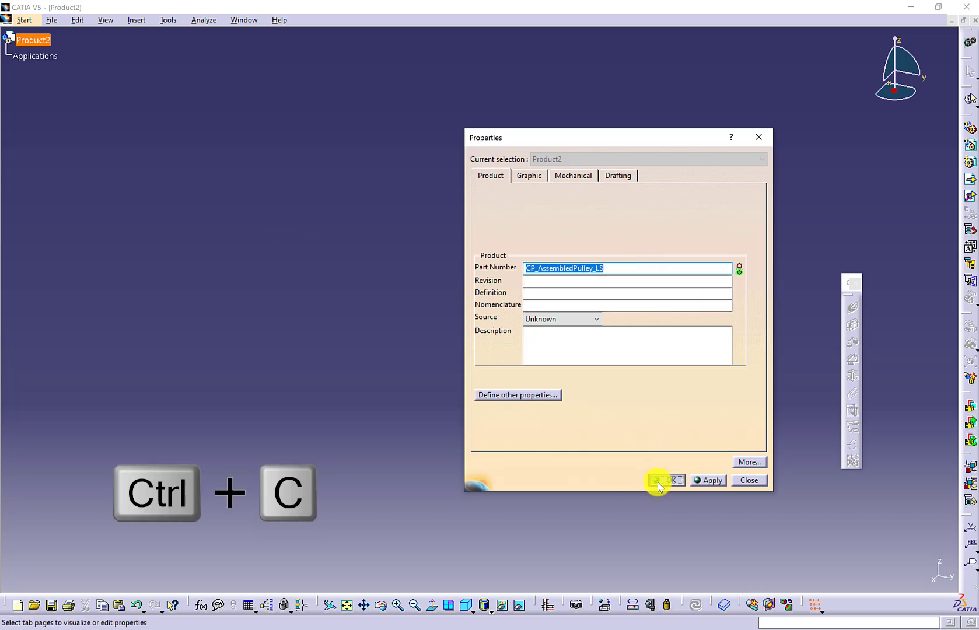
Save the assembly as CP_AssembledPulley_LS.CATProduct in the CP_Advanced CATIA folder through Save Management
{"action": "left_click", "coordinate": [51, 20]}
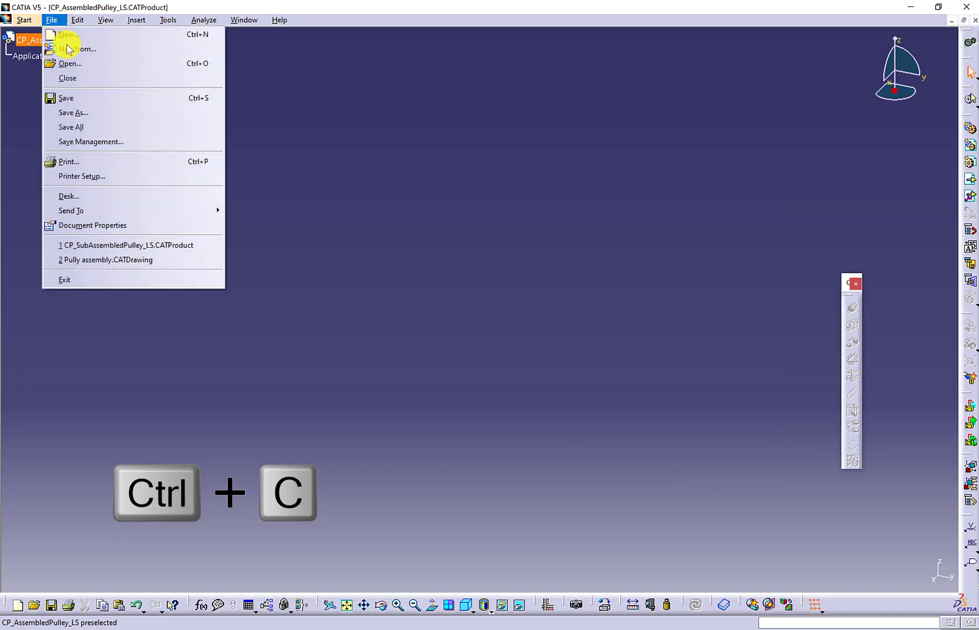
{"action": "left_click", "coordinate": [120, 143]}
{"action": "left_click", "coordinate": [292, 215]}
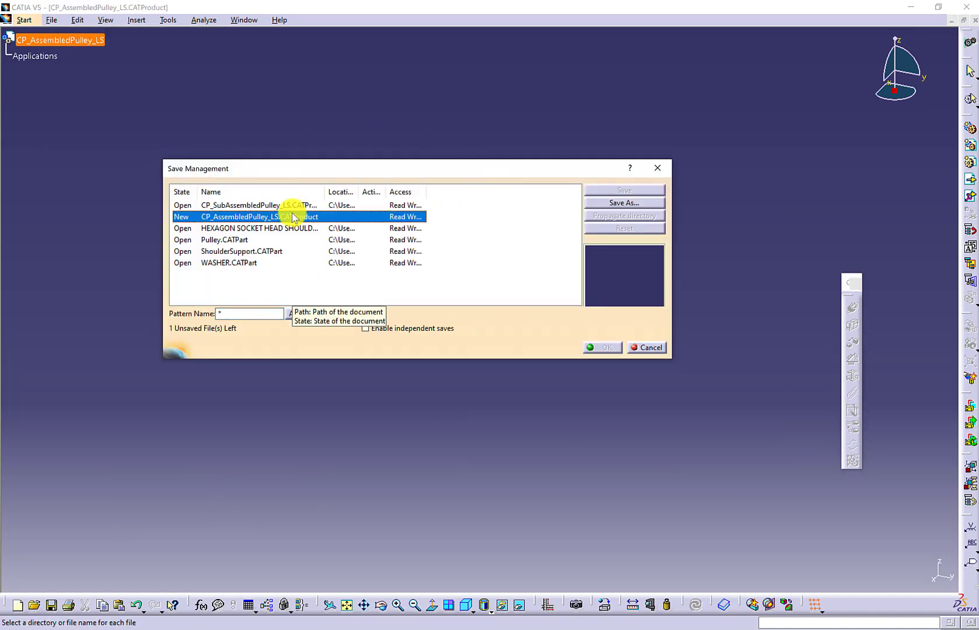
{"action": "left_click", "coordinate": [633, 202]}
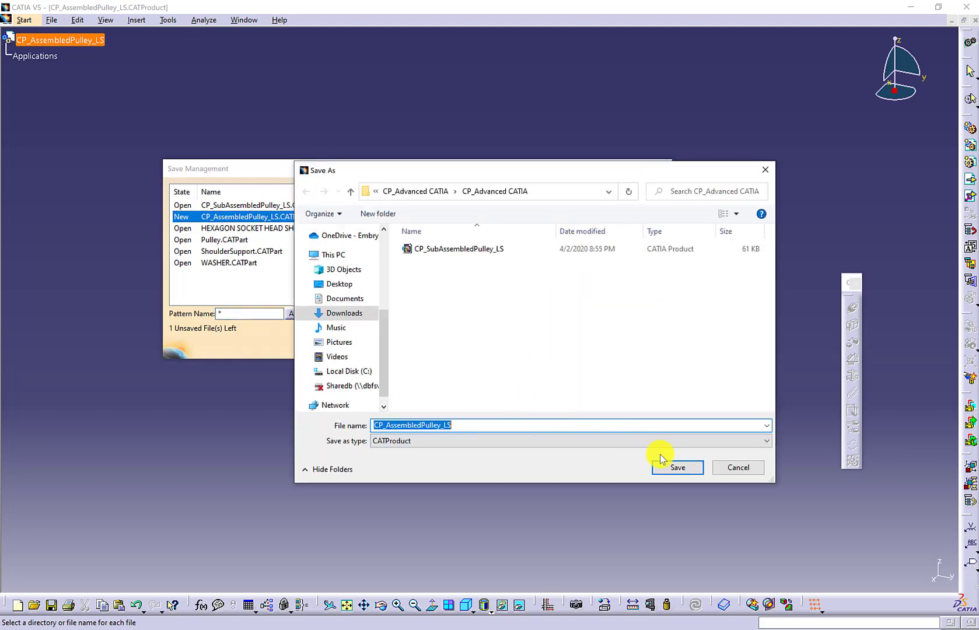
{"action": "left_click", "coordinate": [678, 467]}
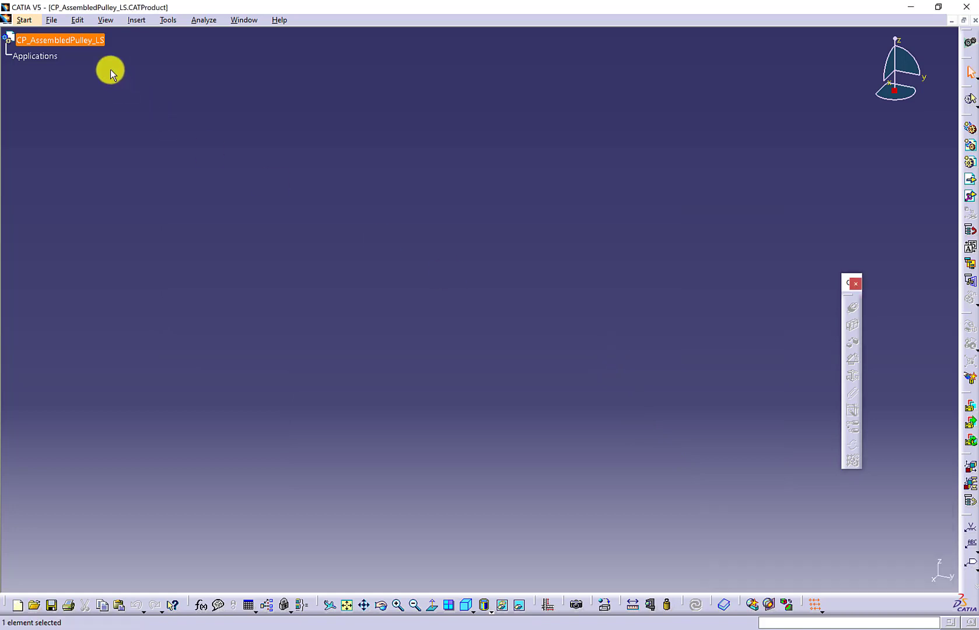
Insert the existing CP_SubAssembledPulley_LS subassembly under the assembly root
{"action": "right_click", "coordinate": [93, 40]}
{"action": "mouse_move", "coordinate": [214, 222]}
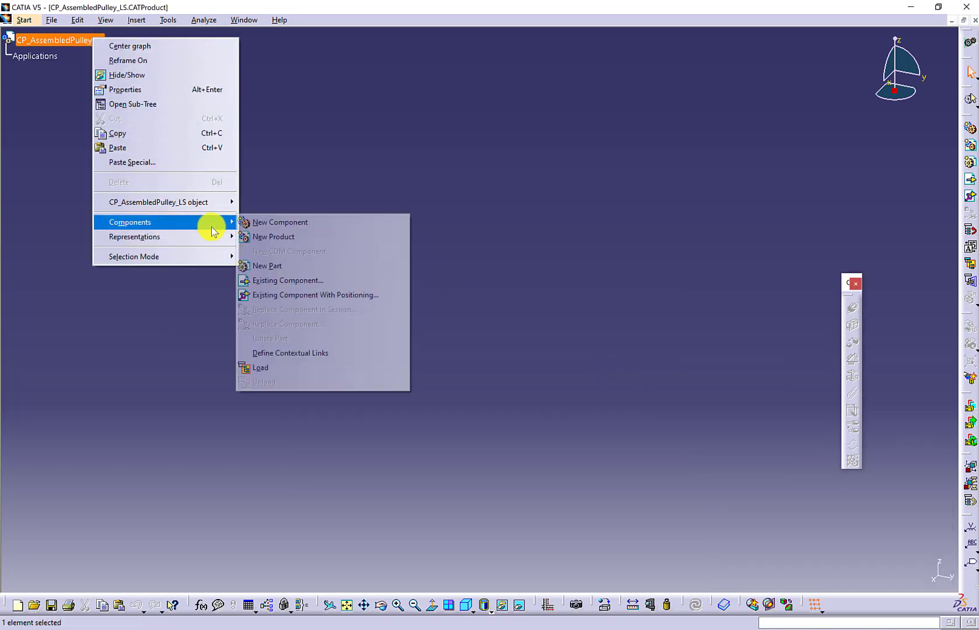
{"action": "left_click", "coordinate": [290, 278]}
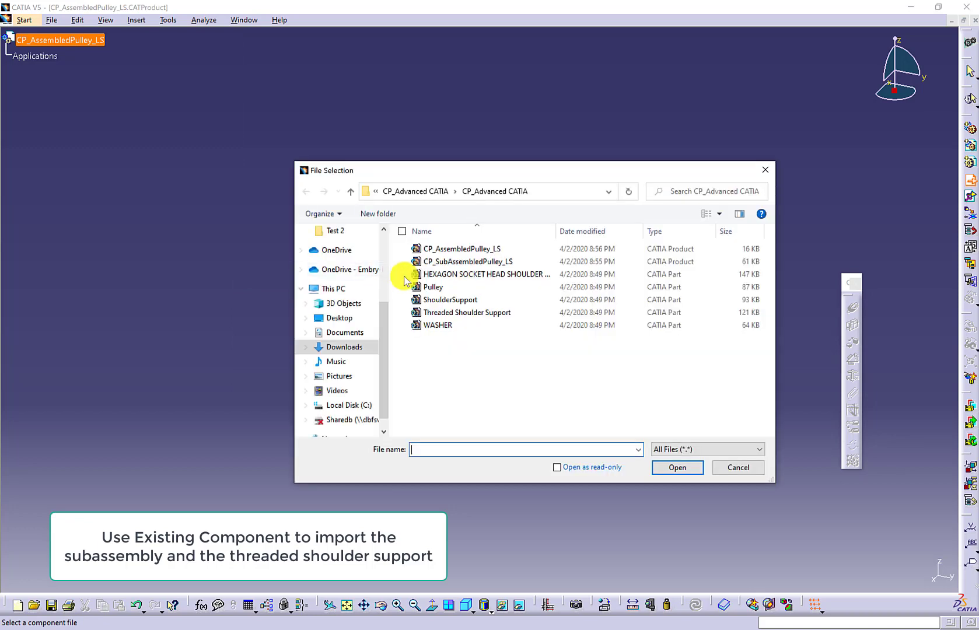
{"action": "left_click", "coordinate": [469, 251]}
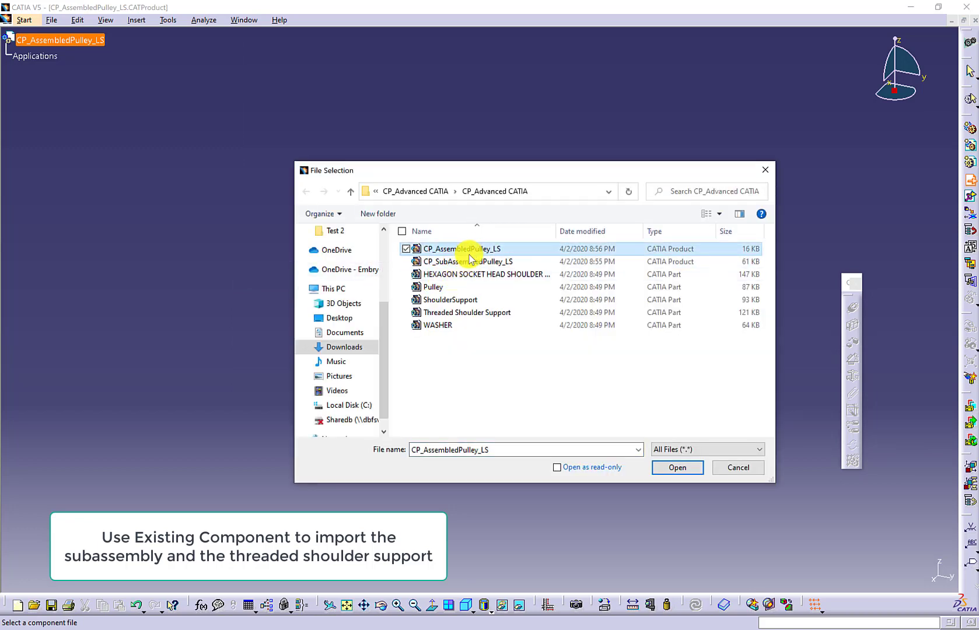
{"action": "left_click", "coordinate": [470, 262]}
{"action": "left_click", "coordinate": [676, 467]}
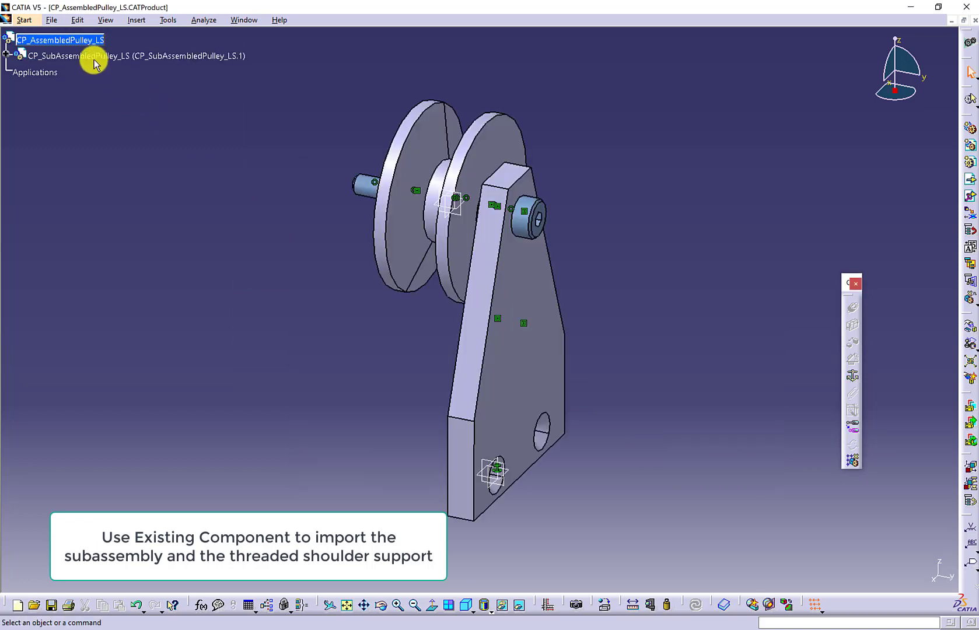
Start inserting another existing component and check the Word assignment sheet for the next part
{"action": "right_click", "coordinate": [78, 41]}
{"action": "mouse_move", "coordinate": [164, 227]}
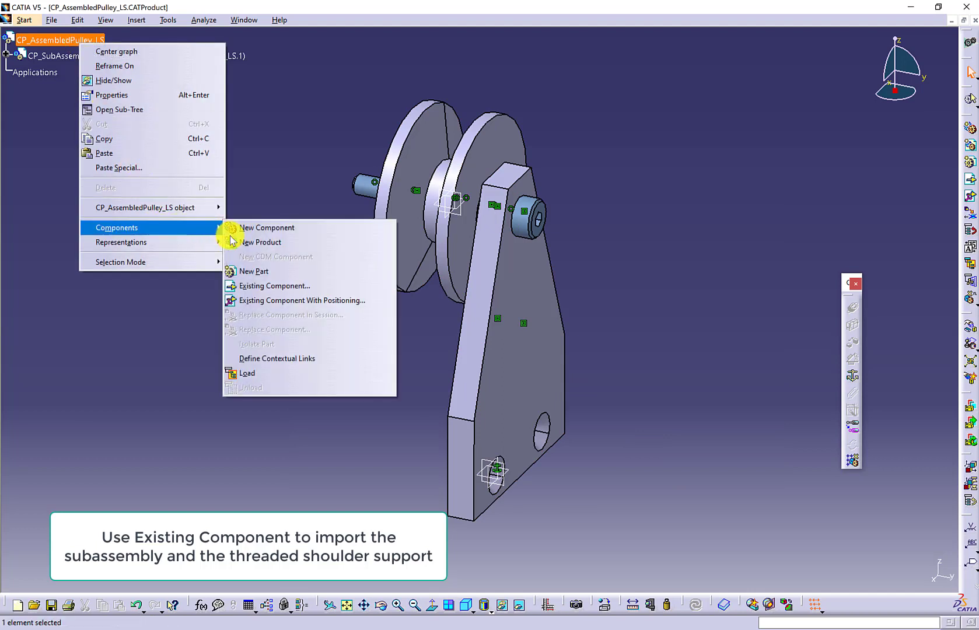
{"action": "left_click", "coordinate": [264, 288]}
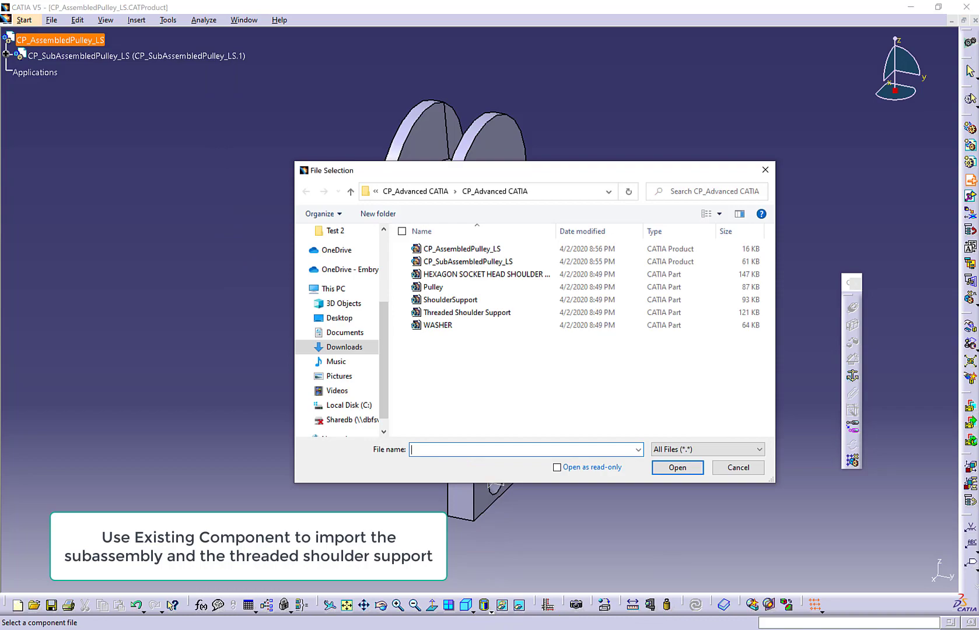
{"action": "left_click", "coordinate": [486, 624]}
{"action": "scroll", "coordinate": [448, 453], "scroll_direction": "up", "scroll_amount": 10}
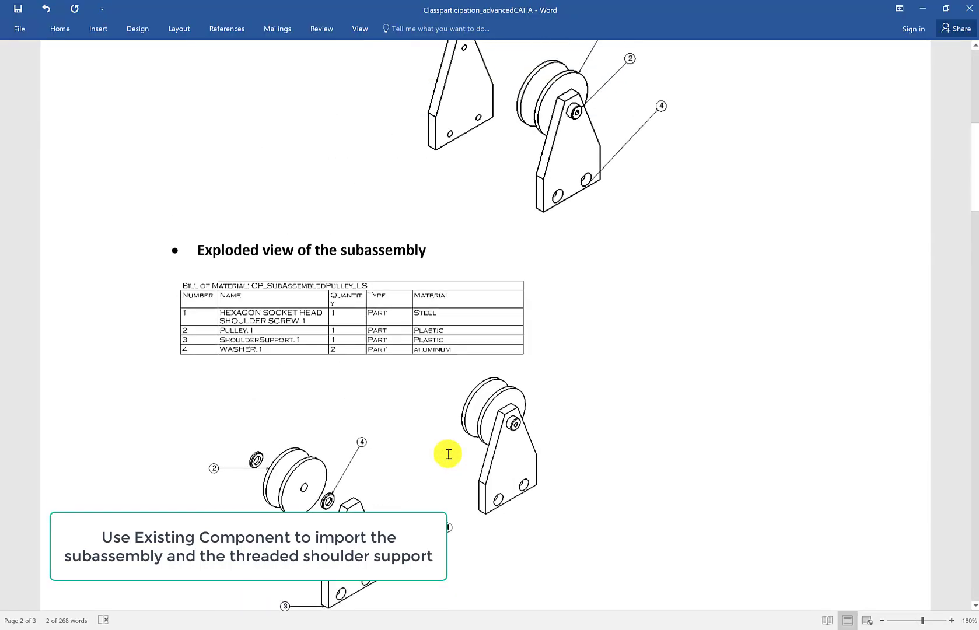
{"action": "scroll", "coordinate": [448, 454], "scroll_direction": "up", "scroll_amount": 8}
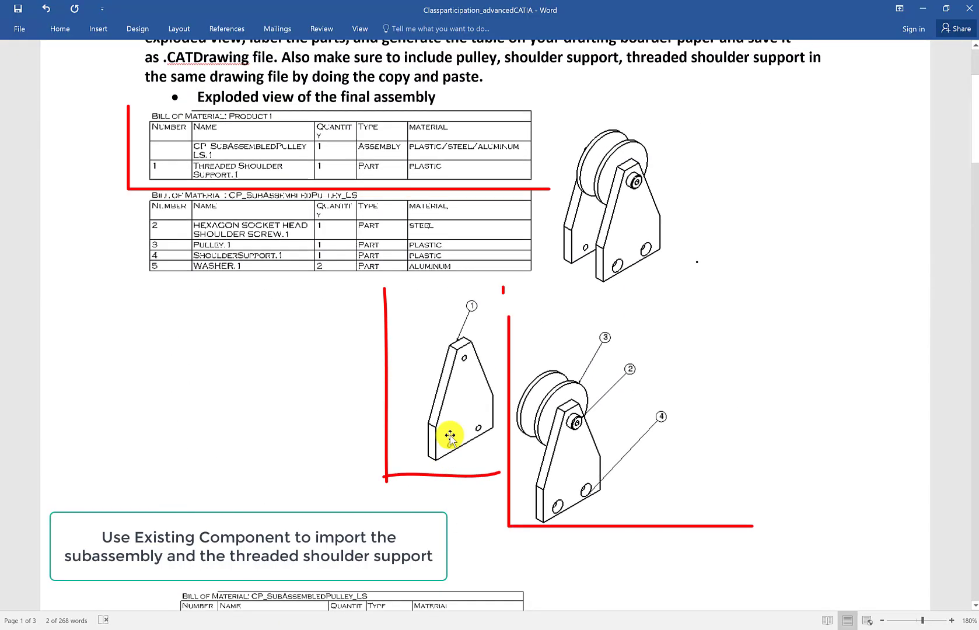
Insert the Threaded Shoulder Support part into CP_AssembledPulley_LS
{"action": "left_click", "coordinate": [923, 8]}
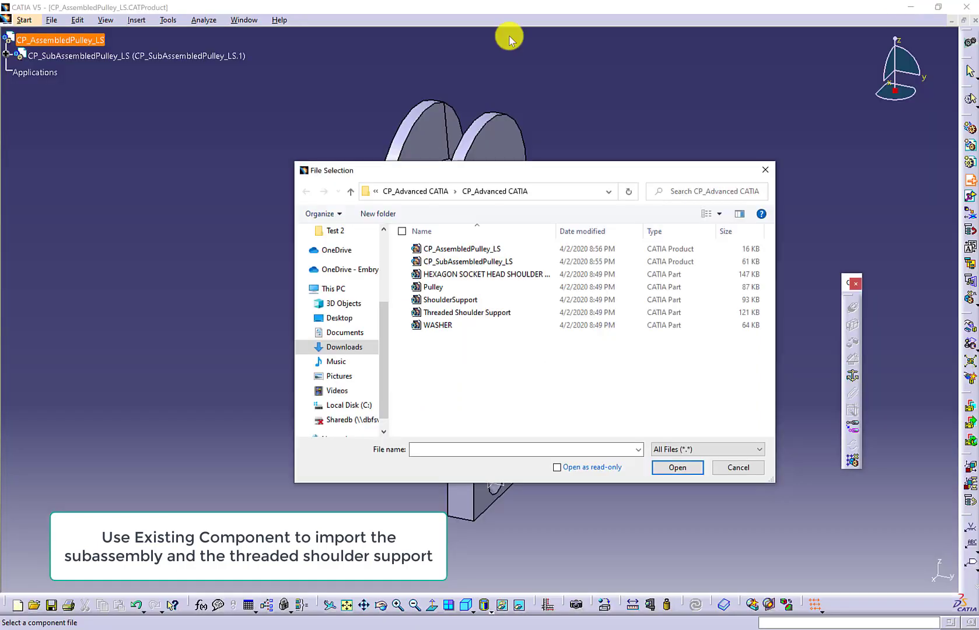
{"action": "left_click", "coordinate": [482, 314]}
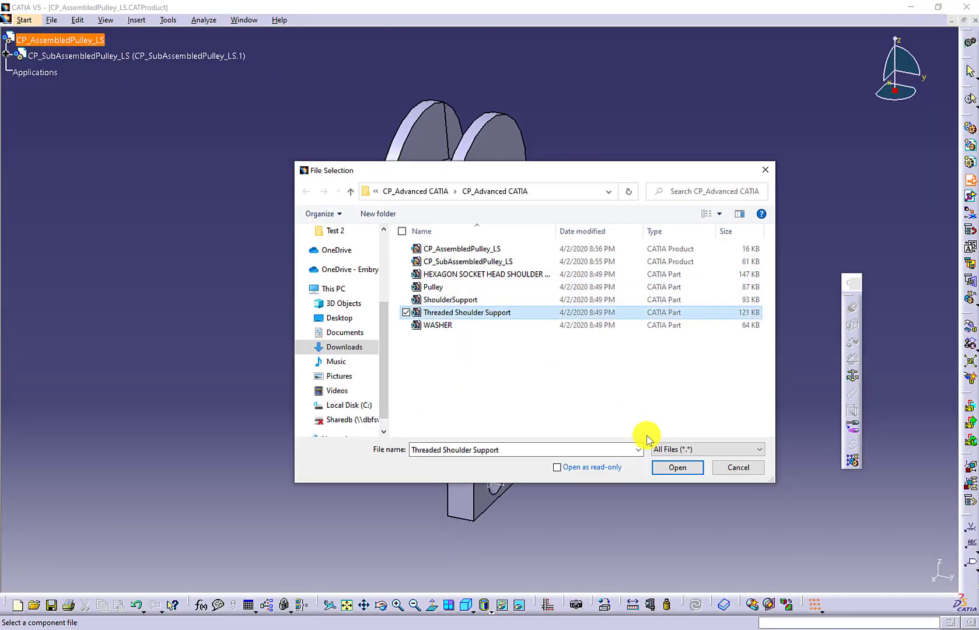
{"action": "left_click", "coordinate": [667, 470]}
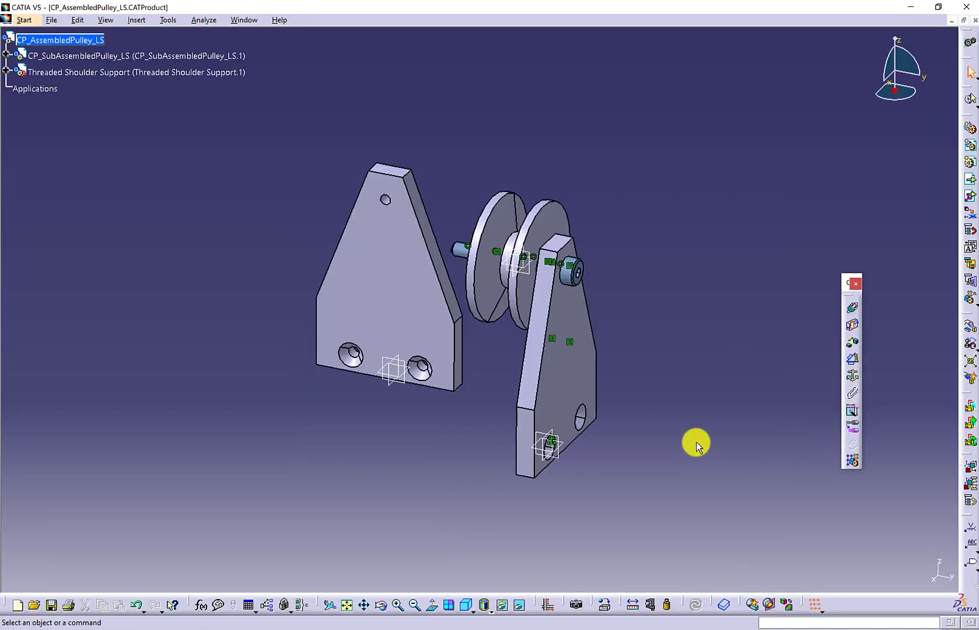
Show the isometric view and fix the pulley subassembly in place
{"action": "left_click", "coordinate": [466, 606]}
{"action": "left_click", "coordinate": [853, 376]}
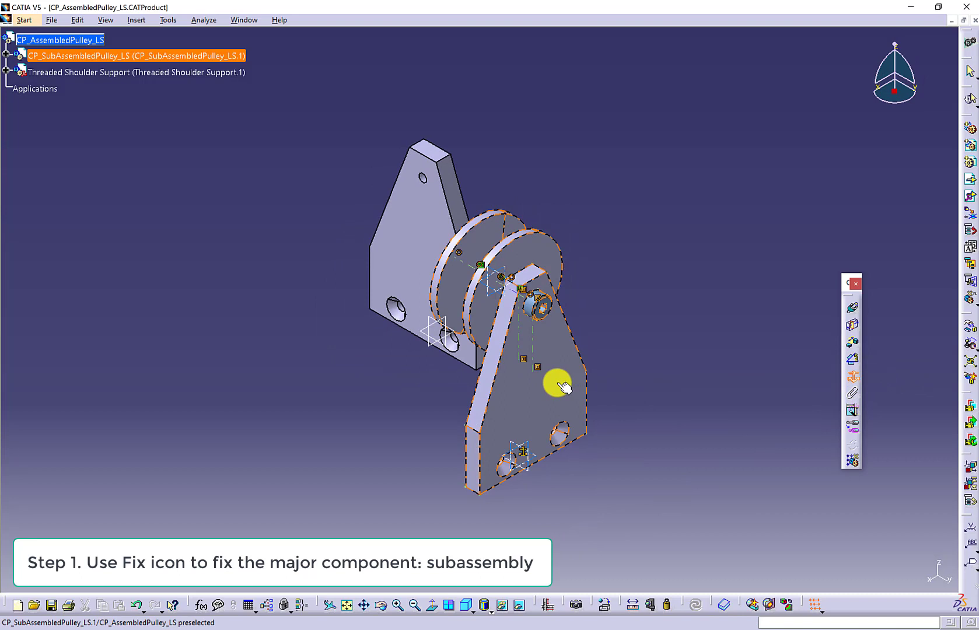
{"action": "left_click", "coordinate": [542, 387]}
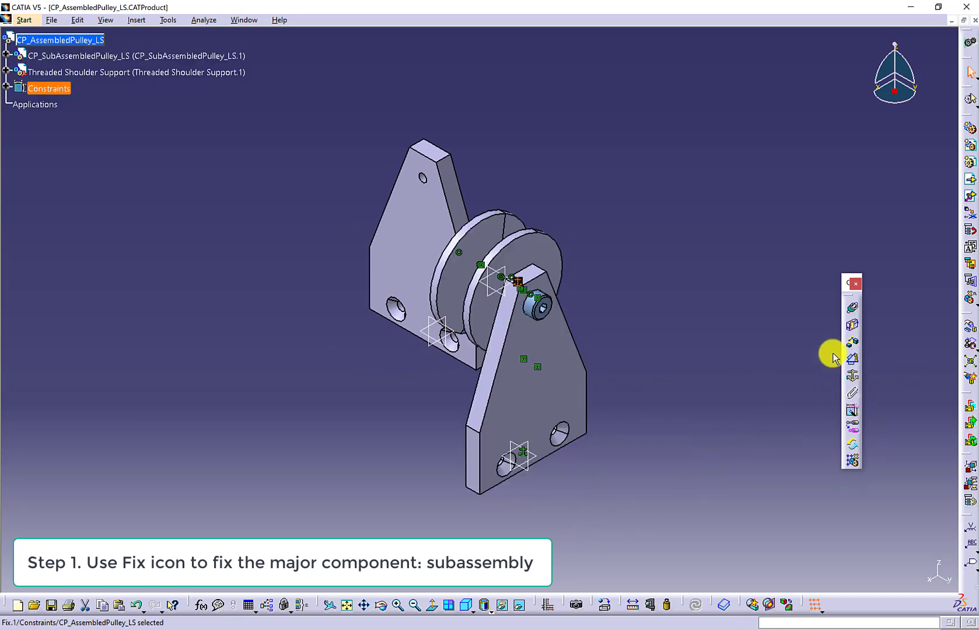
Begin a coincidence constraint by picking the pulley shaft axis, then zoom in
{"action": "left_click", "coordinate": [852, 310]}
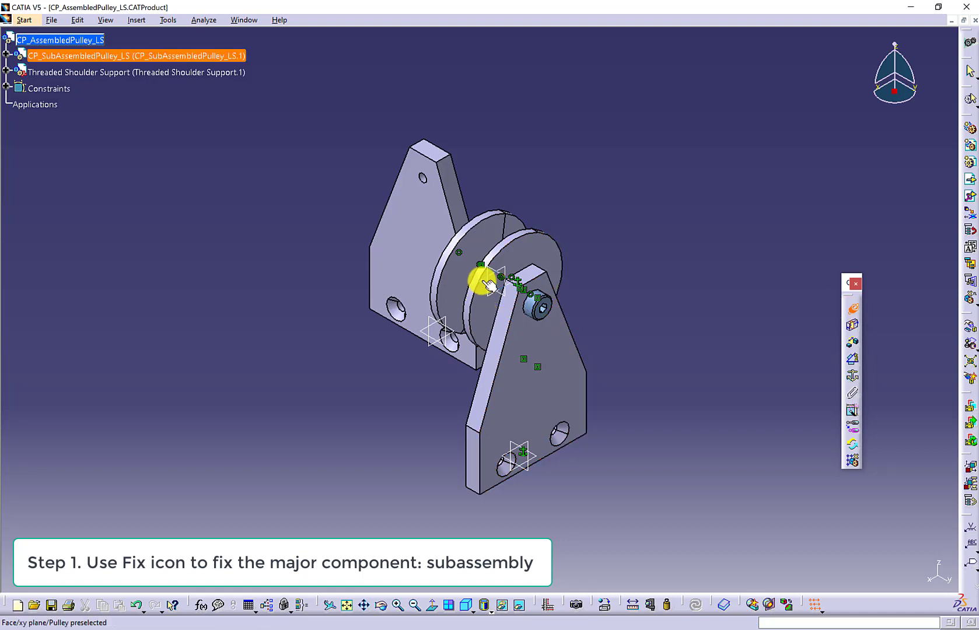
{"action": "left_click", "coordinate": [490, 243]}
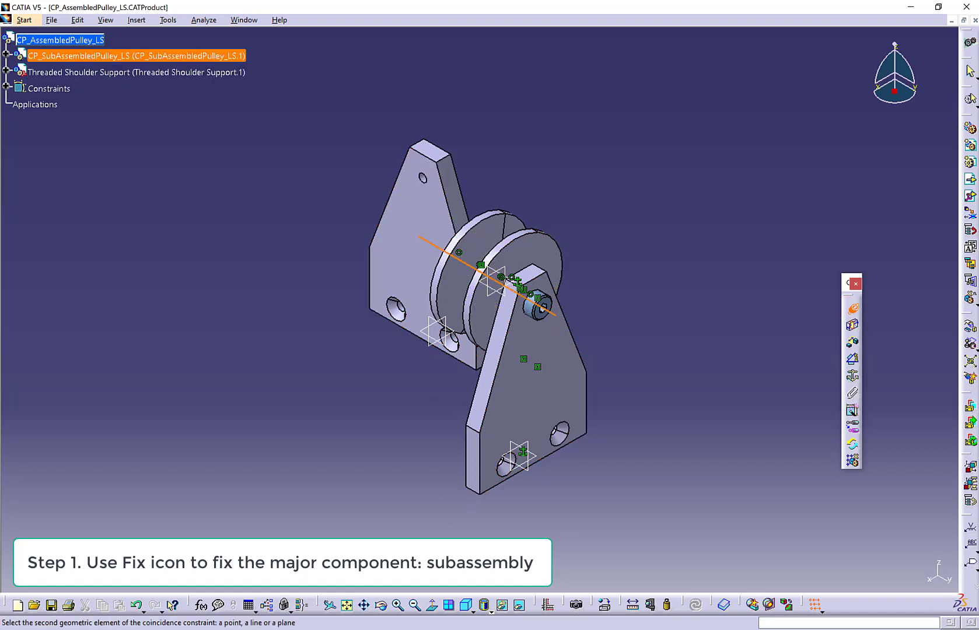
{"action": "left_click", "coordinate": [399, 604]}
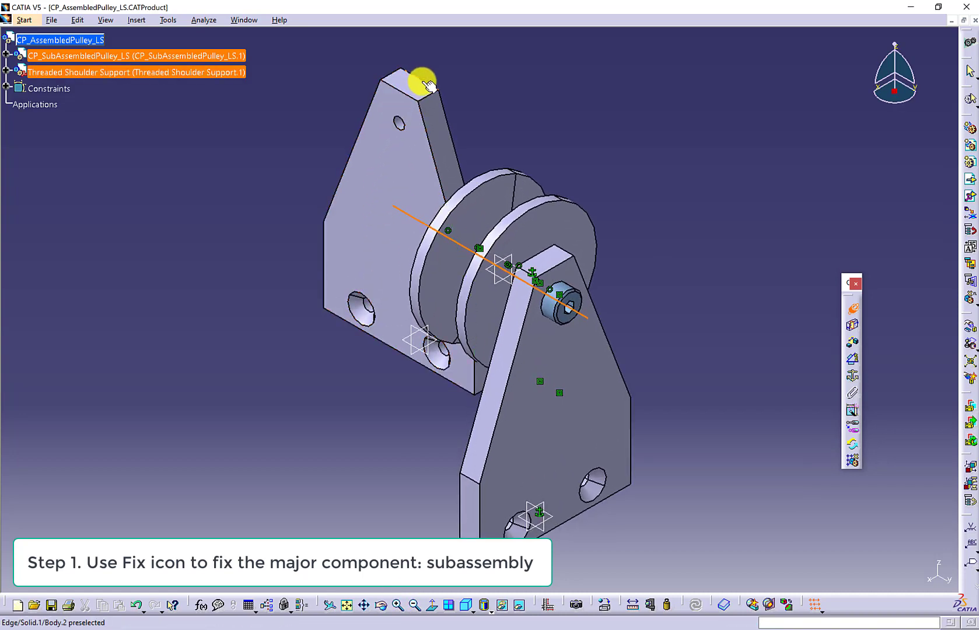
Complete the axis coincidence on the support hole, add a face contact between the plates, and update
{"action": "left_click", "coordinate": [400, 124]}
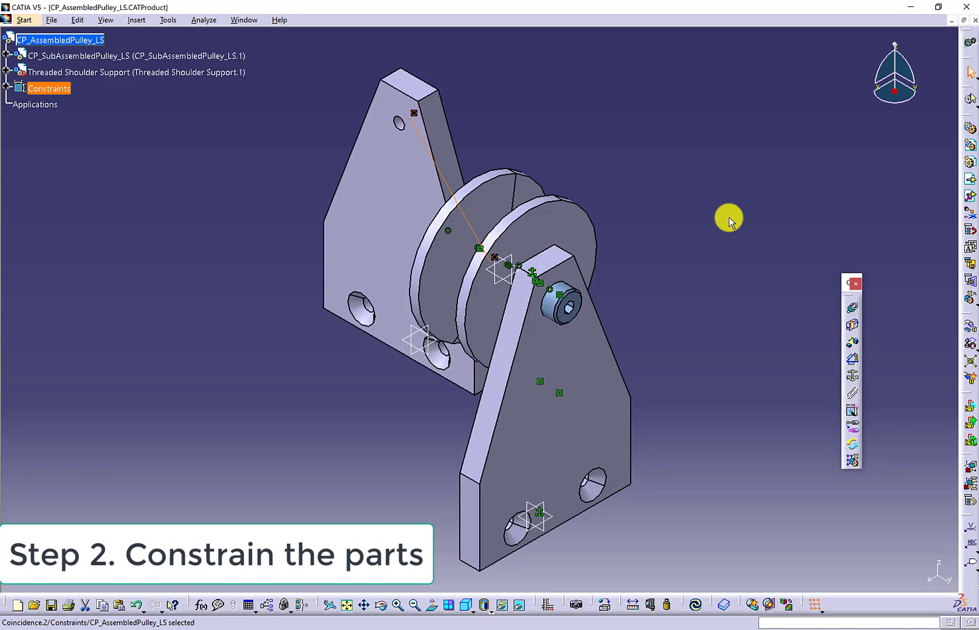
{"action": "left_click", "coordinate": [853, 327]}
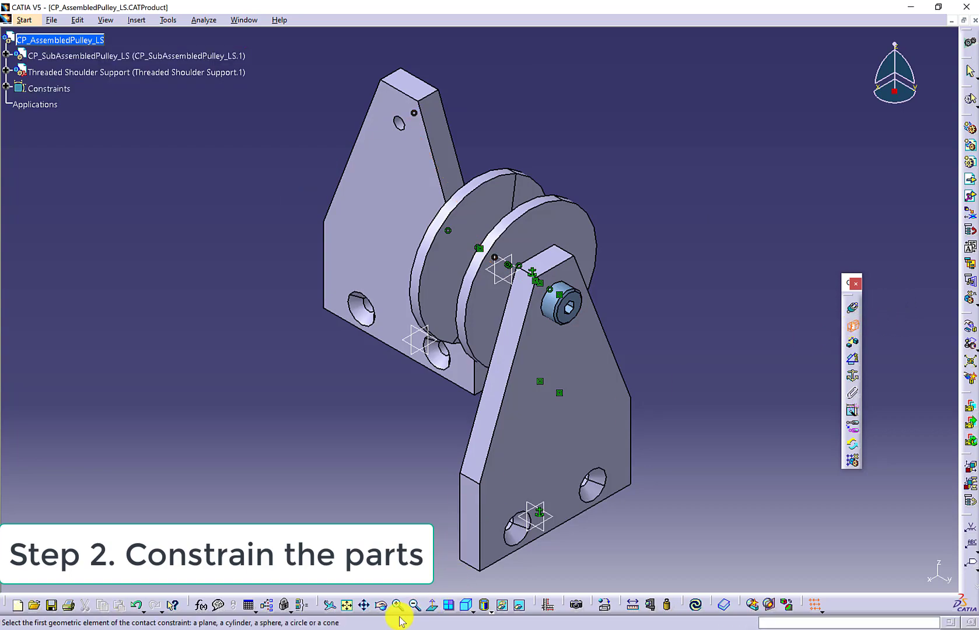
{"action": "middle_click_drag", "start_coordinate": [325, 394], "coordinate": [584, 363]}
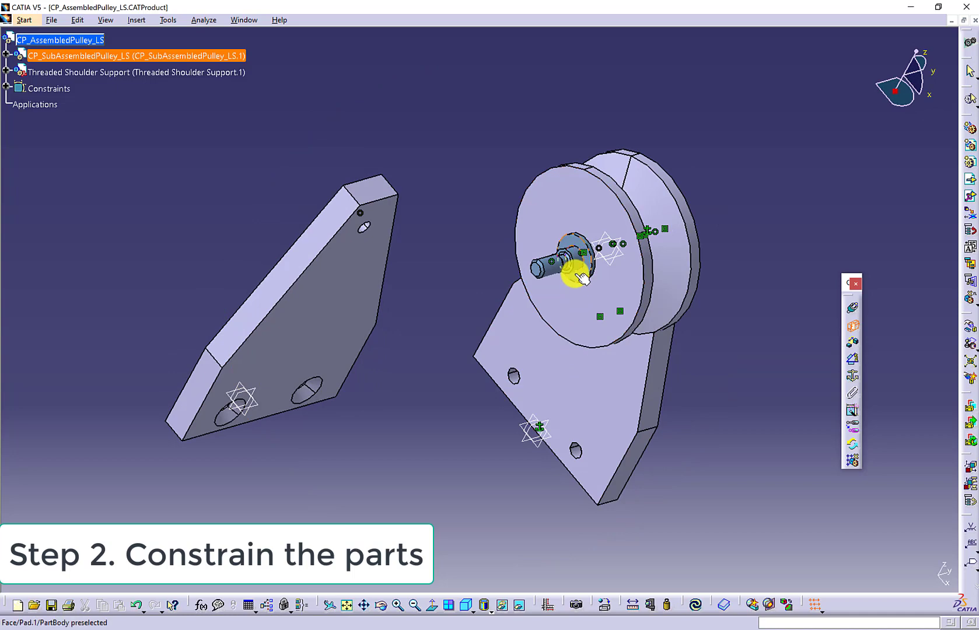
{"action": "left_click", "coordinate": [382, 605]}
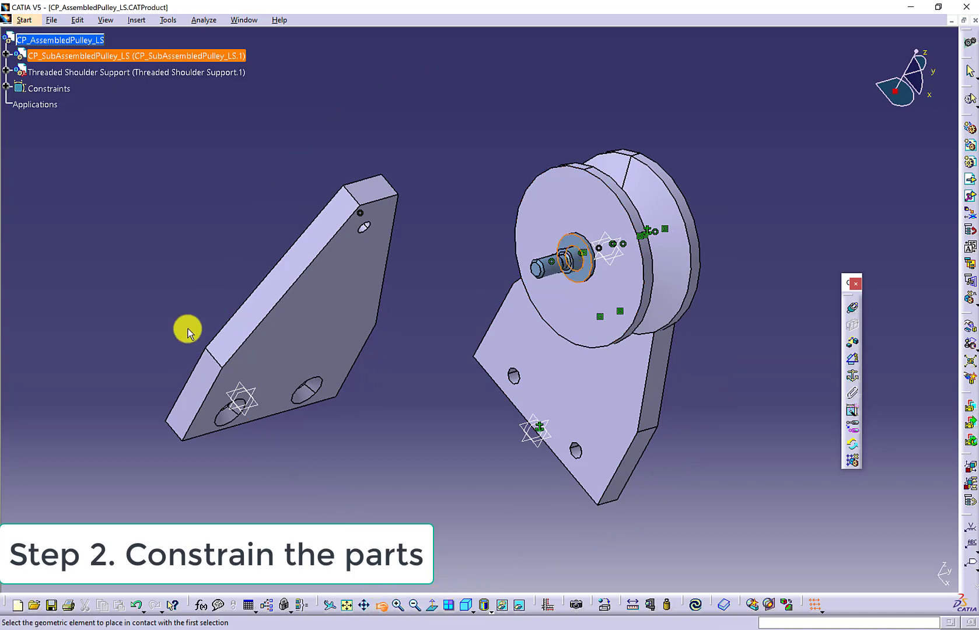
{"action": "left_click_drag", "start_coordinate": [179, 287], "coordinate": [518, 383]}
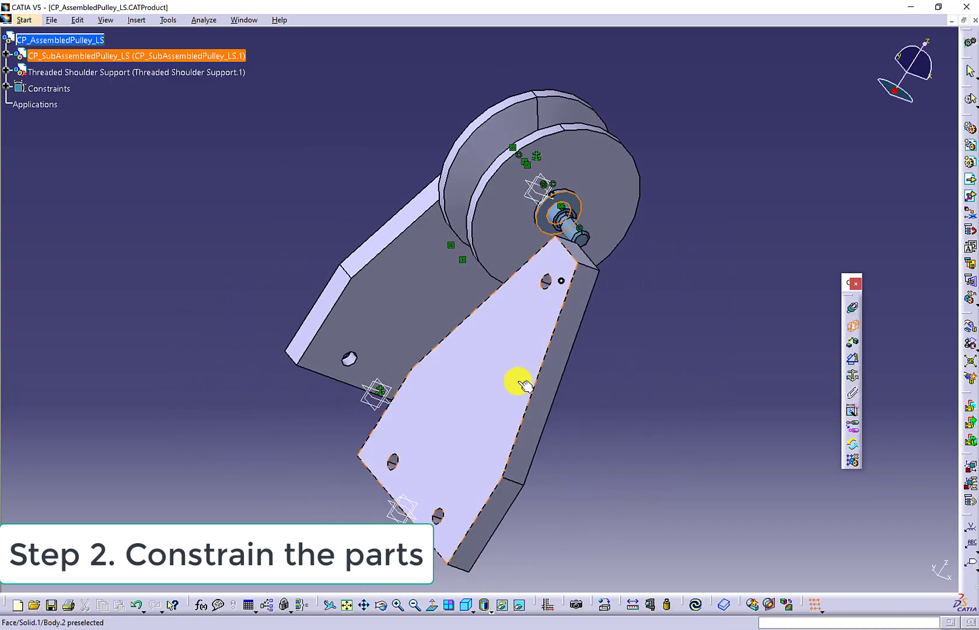
{"action": "left_click", "coordinate": [518, 319]}
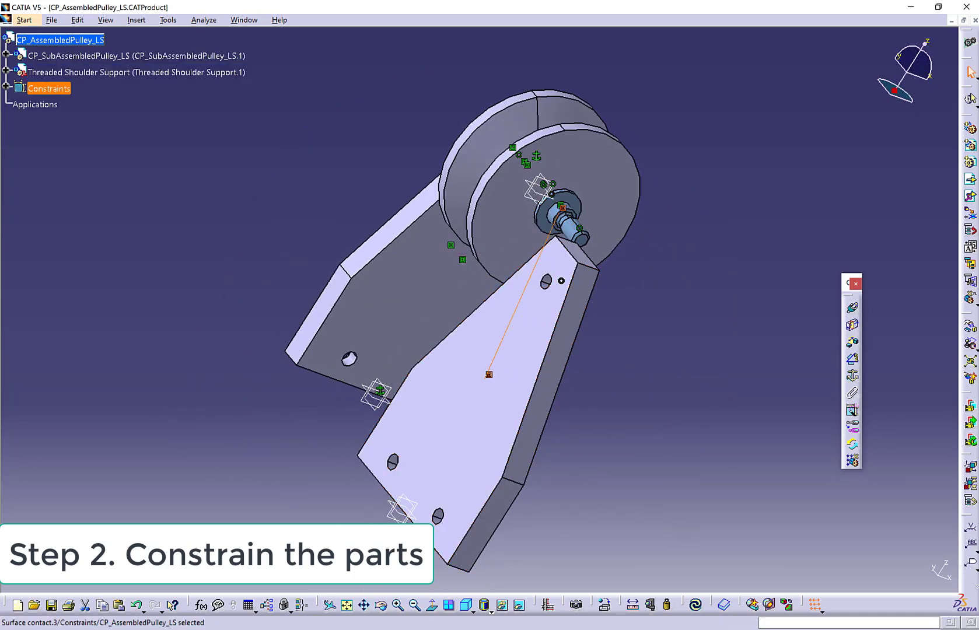
{"action": "left_click", "coordinate": [695, 605]}
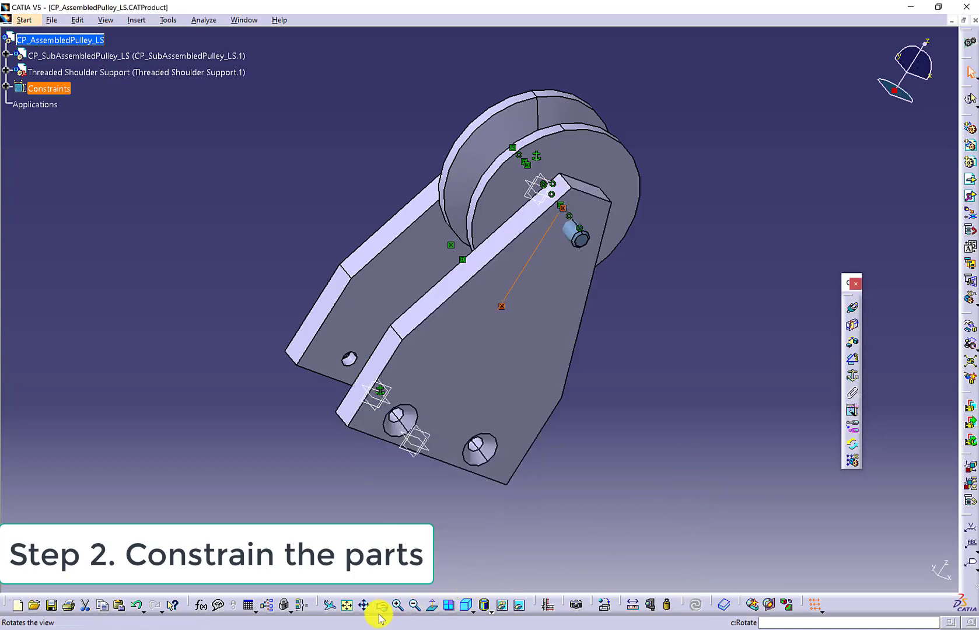
Explode the assembly from an isometric fit-all view, then update to reassemble it
{"action": "left_click", "coordinate": [467, 608]}
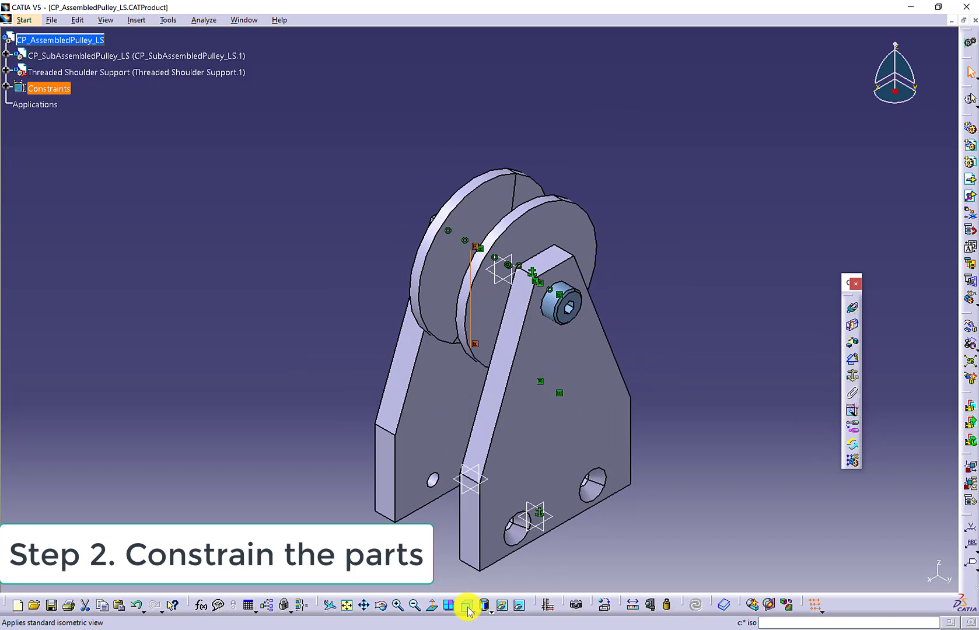
{"action": "left_click", "coordinate": [349, 606]}
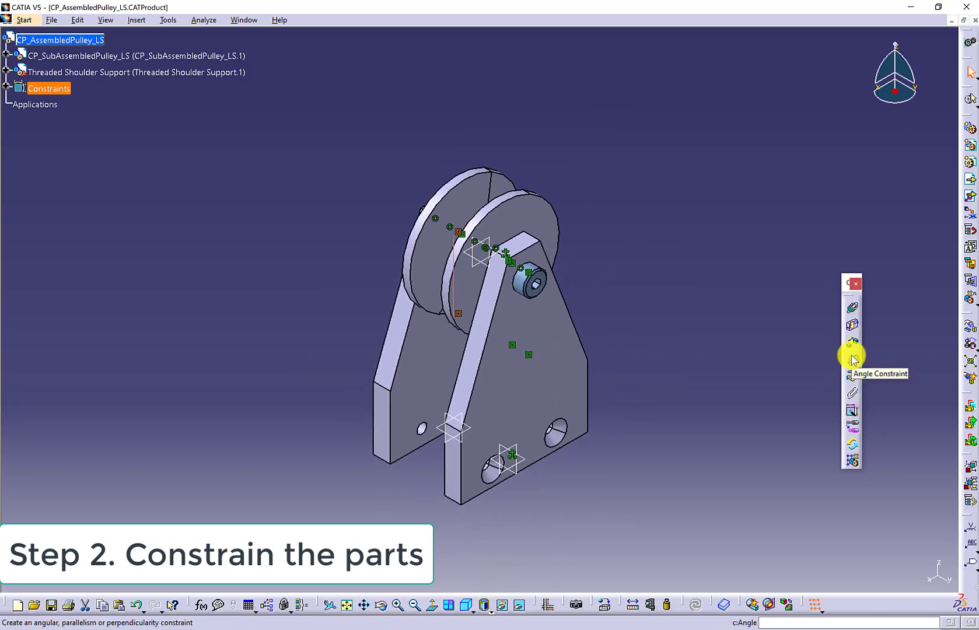
{"action": "left_click", "coordinate": [966, 366]}
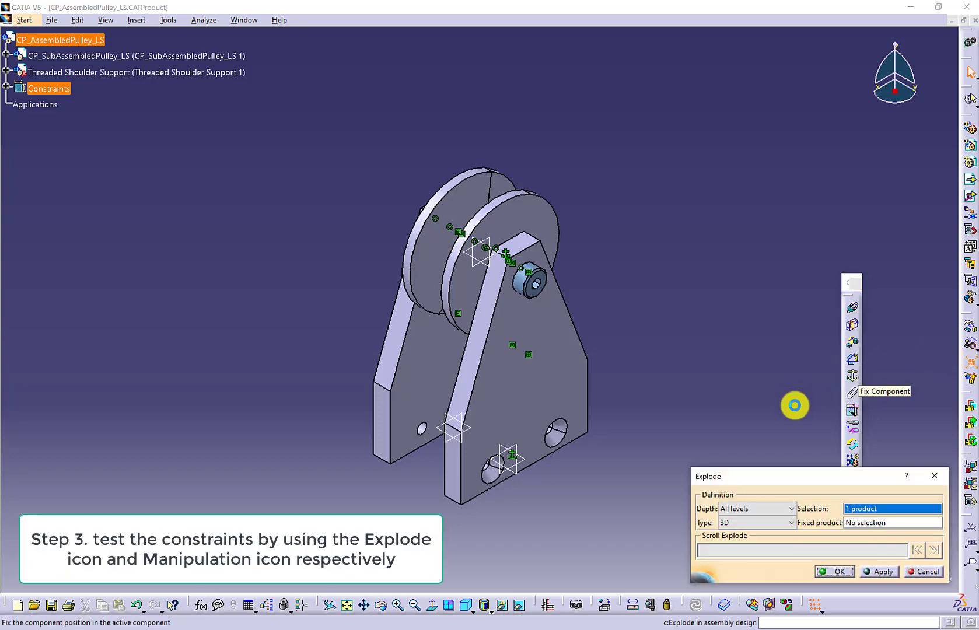
{"action": "left_click", "coordinate": [839, 572]}
{"action": "left_click", "coordinate": [509, 346]}
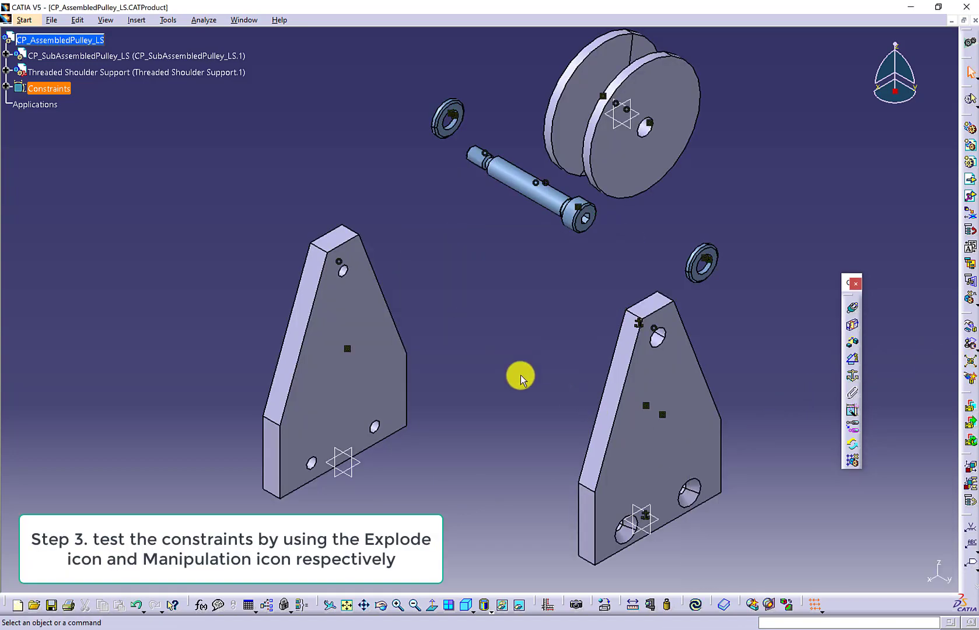
{"action": "left_click", "coordinate": [695, 605]}
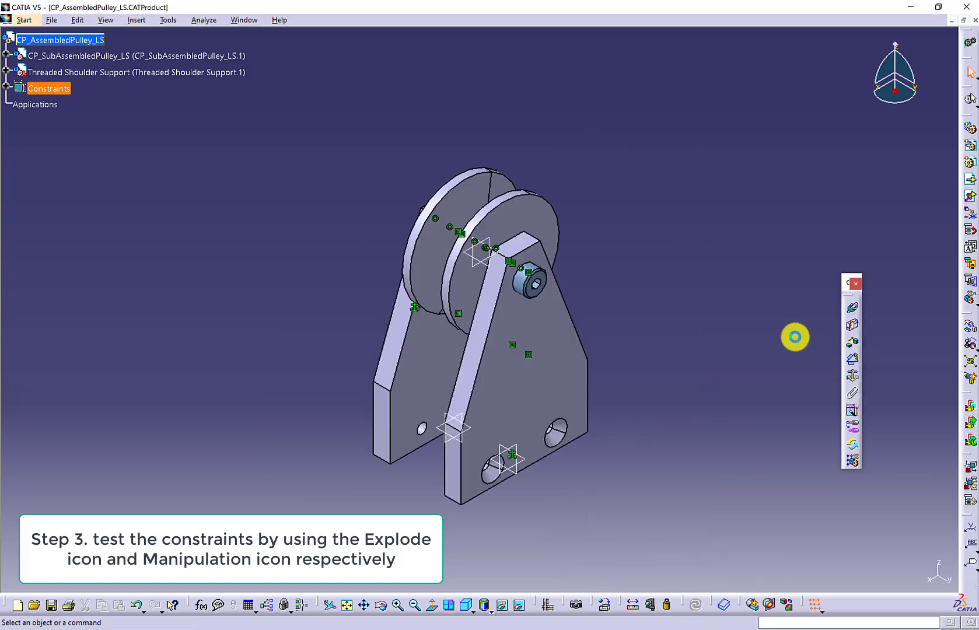
Rotate the pulley subassembly and support about the Y, Z and X axes, then update
{"action": "left_click", "coordinate": [969, 327]}
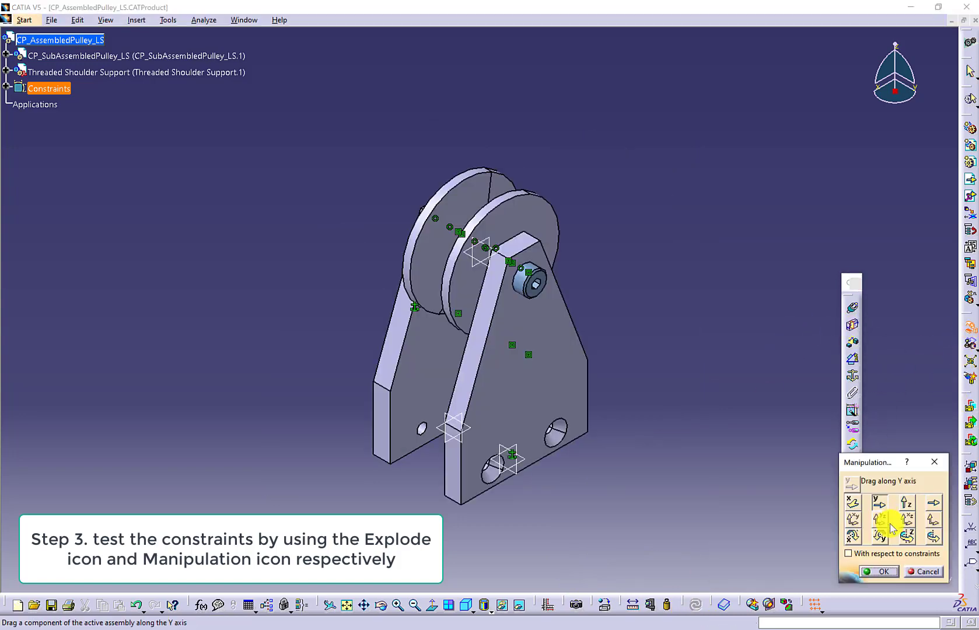
{"action": "left_click", "coordinate": [879, 534]}
{"action": "left_click_drag", "start_coordinate": [536, 396], "coordinate": [740, 204]}
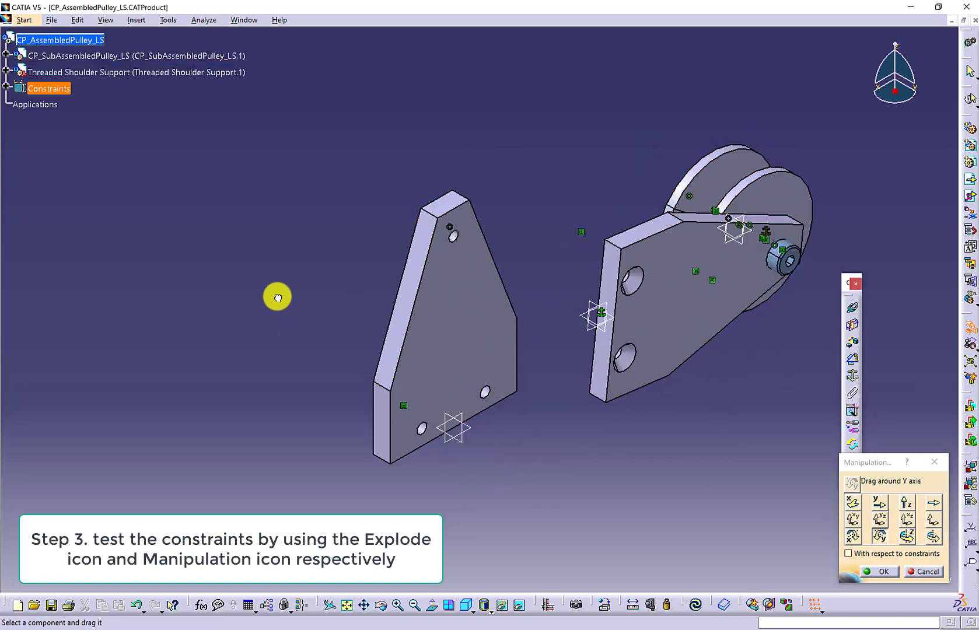
{"action": "left_click_drag", "start_coordinate": [443, 221], "coordinate": [721, 289]}
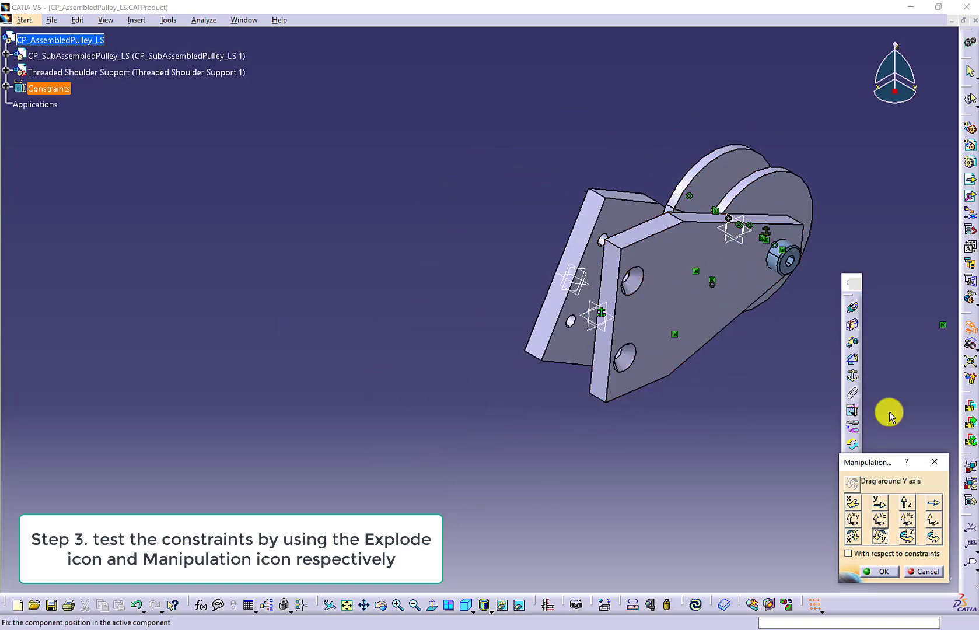
{"action": "left_click", "coordinate": [903, 542]}
{"action": "left_click_drag", "start_coordinate": [642, 337], "coordinate": [326, 418]}
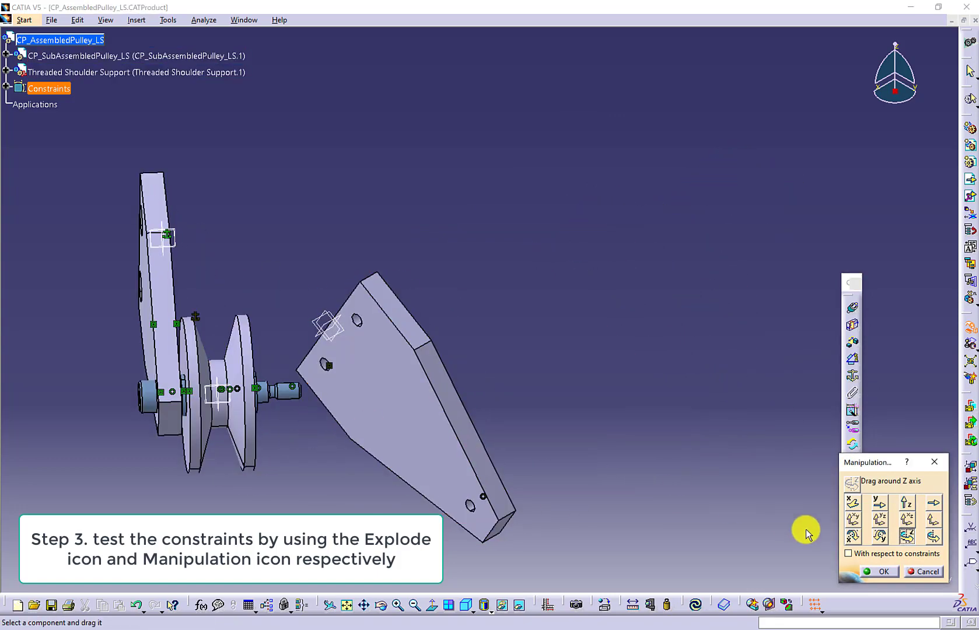
{"action": "left_click", "coordinate": [855, 536]}
{"action": "left_click_drag", "start_coordinate": [477, 499], "coordinate": [193, 318]}
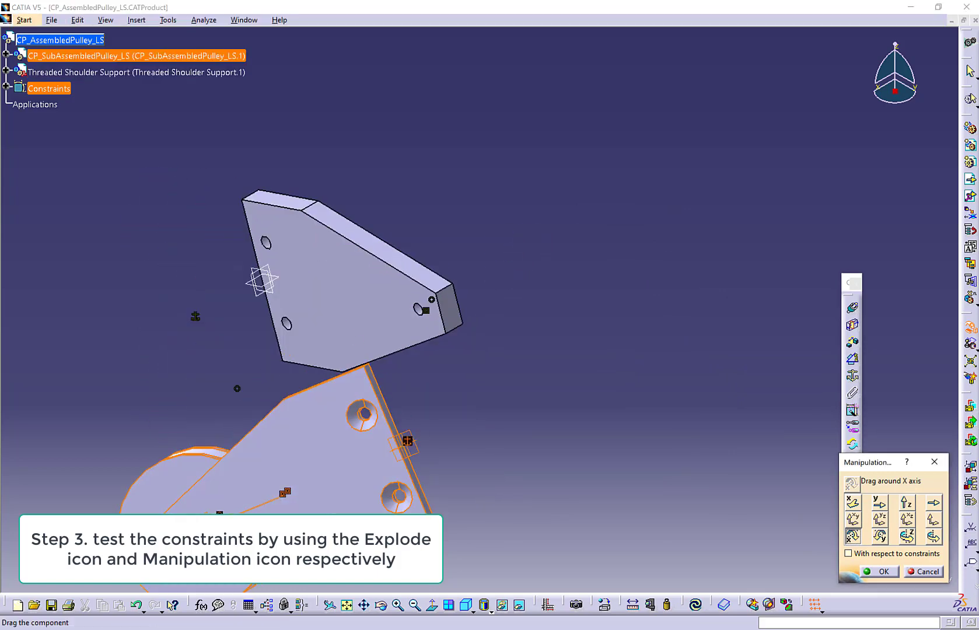
{"action": "left_click", "coordinate": [881, 577]}
{"action": "left_click", "coordinate": [698, 605]}
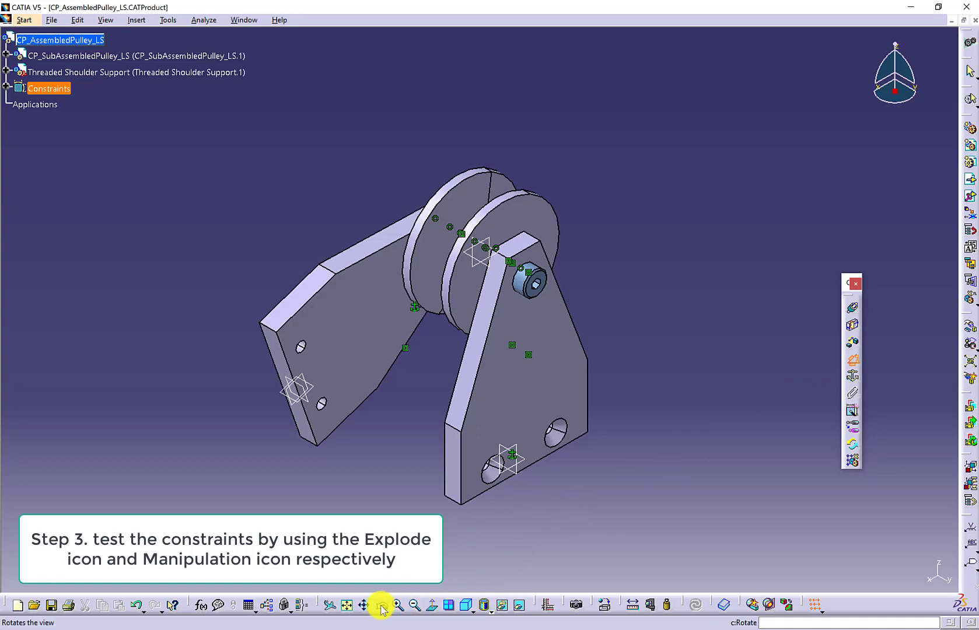
Add a 0° angle constraint between the ShoulderSupport and Threaded Shoulder Support faces, then update
{"action": "left_click_drag", "start_coordinate": [381, 605], "coordinate": [581, 124]}
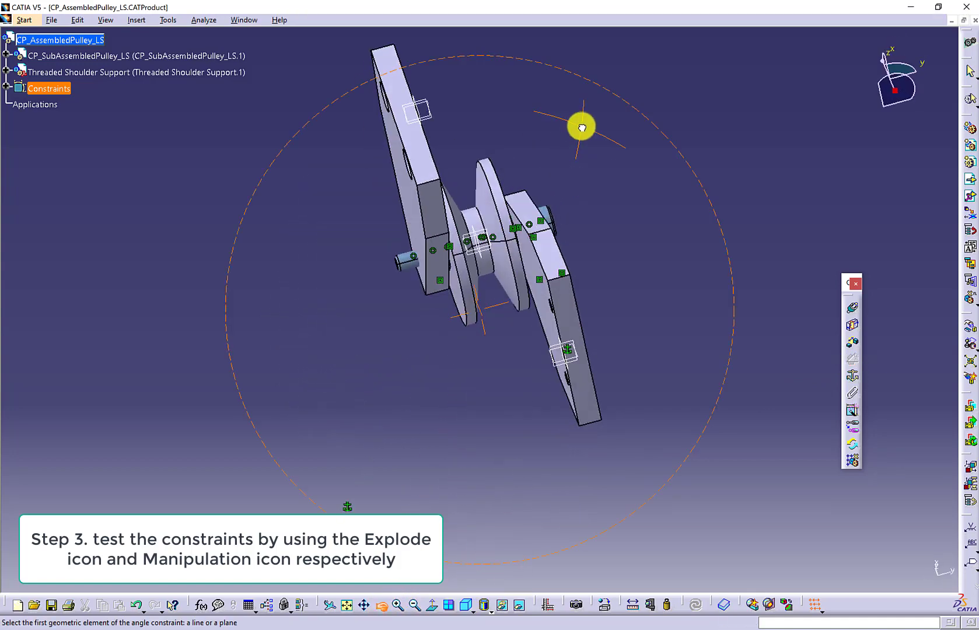
{"action": "left_click", "coordinate": [573, 306]}
{"action": "left_click", "coordinate": [409, 109]}
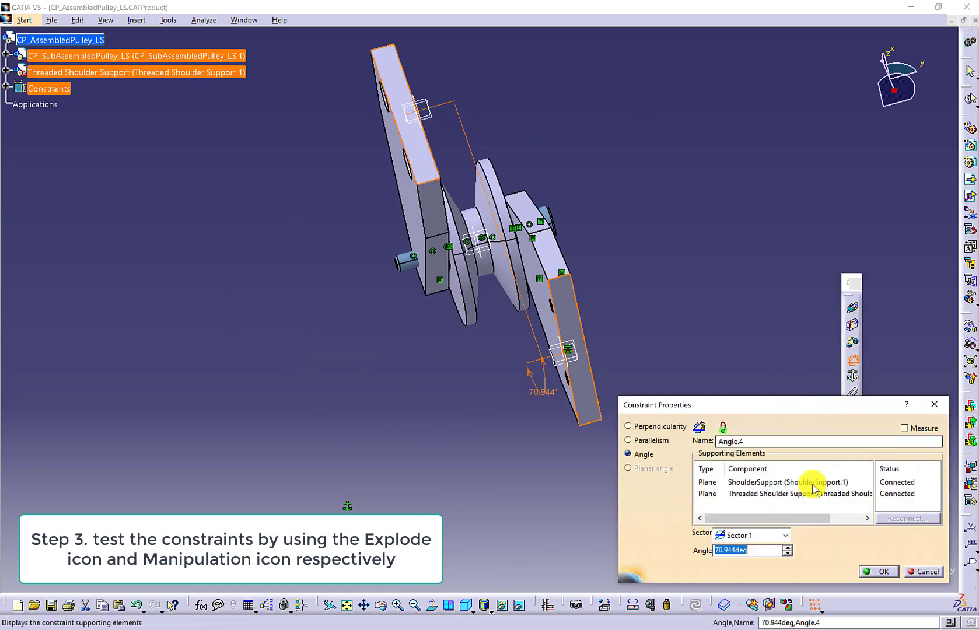
{"action": "left_click", "coordinate": [879, 572]}
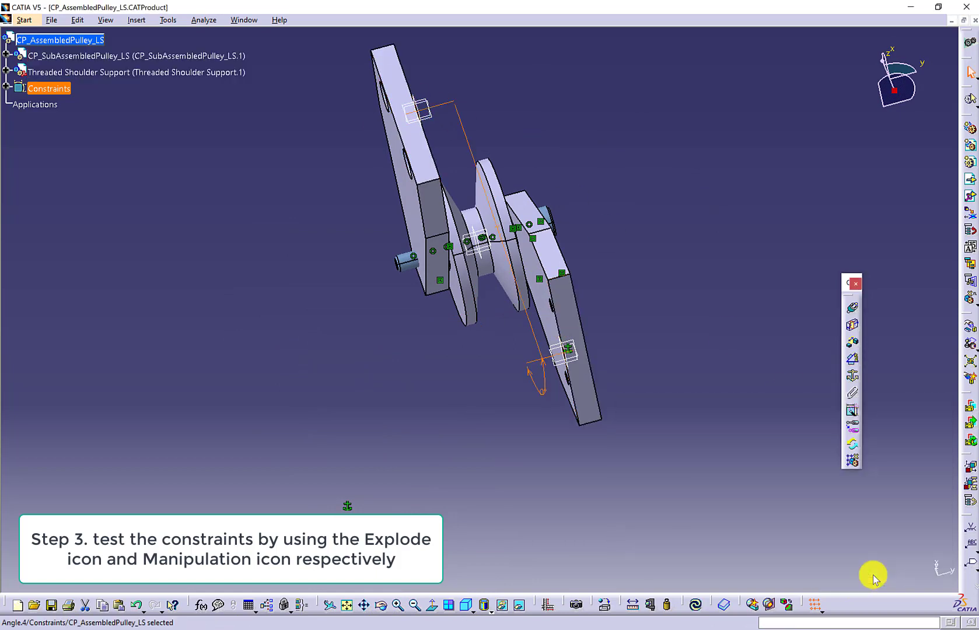
{"action": "left_click", "coordinate": [700, 607]}
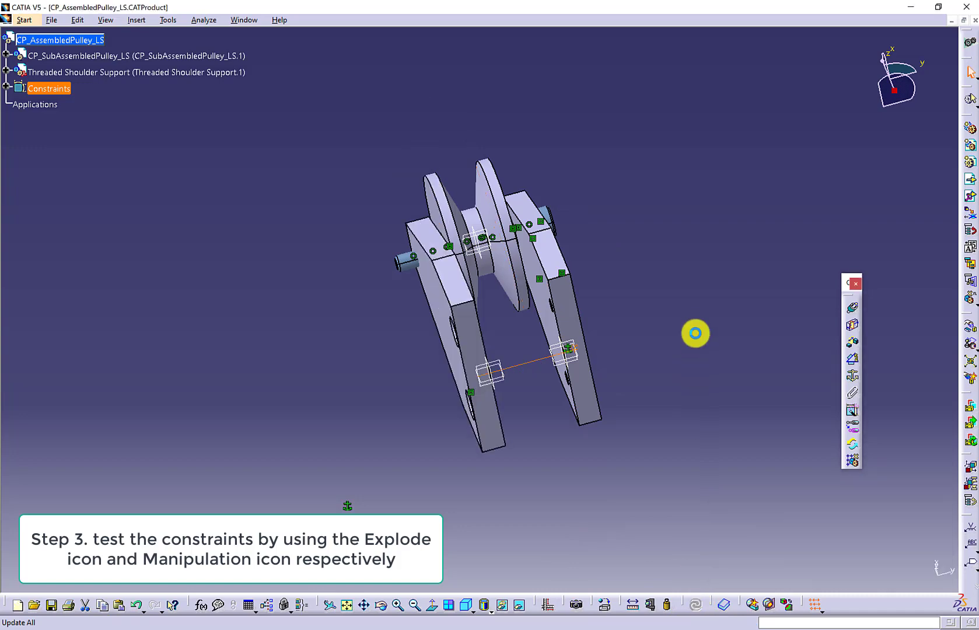
{"action": "left_click", "coordinate": [468, 607]}
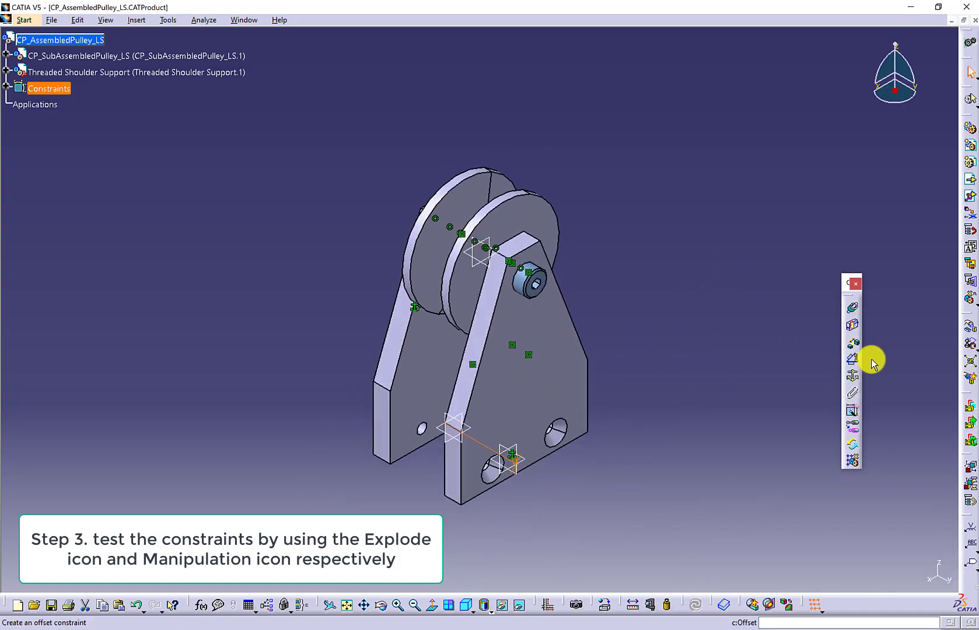
Swing the pulley subassembly and support plate about X, Y and Z, then update so they snap back
{"action": "left_click", "coordinate": [969, 327]}
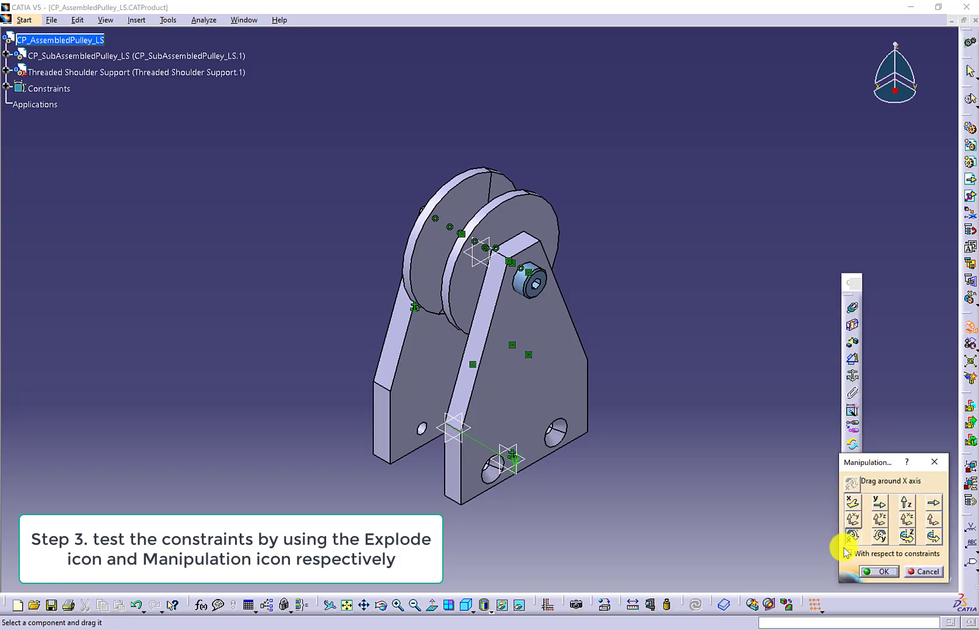
{"action": "left_click_drag", "start_coordinate": [525, 389], "coordinate": [357, 94]}
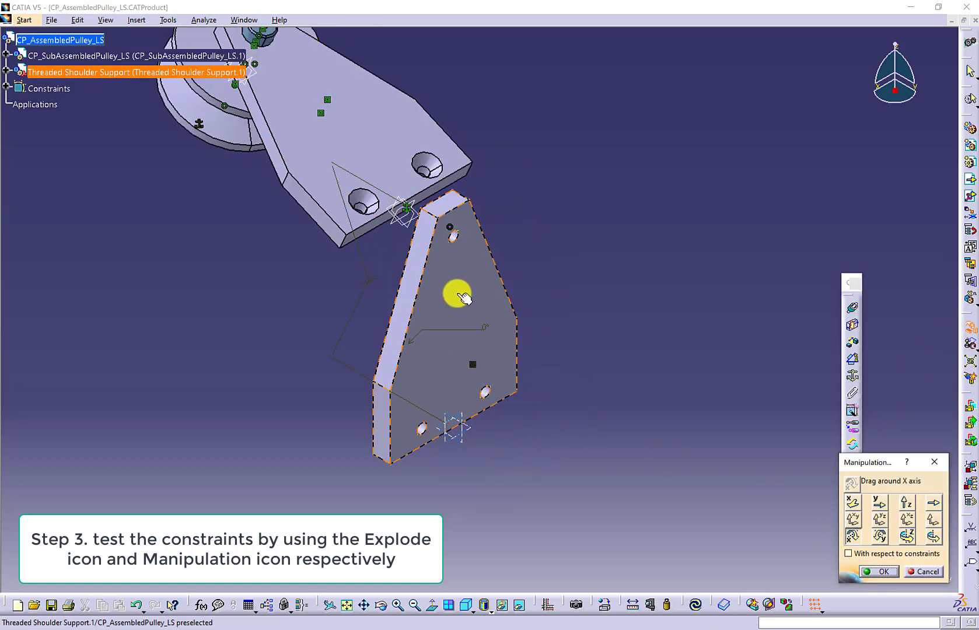
{"action": "left_click_drag", "start_coordinate": [464, 298], "coordinate": [292, 379]}
{"action": "left_click", "coordinate": [882, 541]}
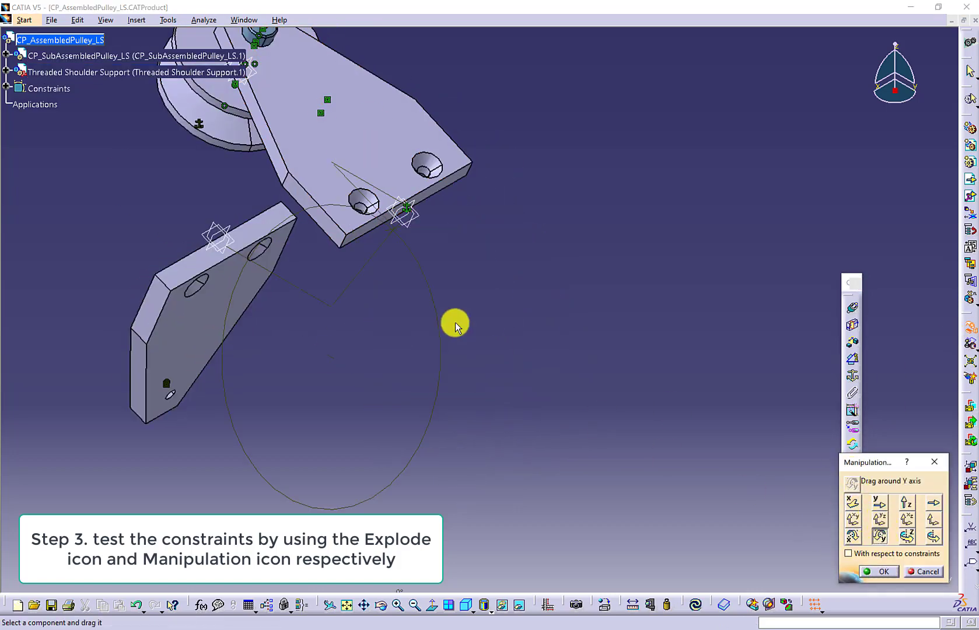
{"action": "left_click_drag", "start_coordinate": [387, 116], "coordinate": [507, 308]}
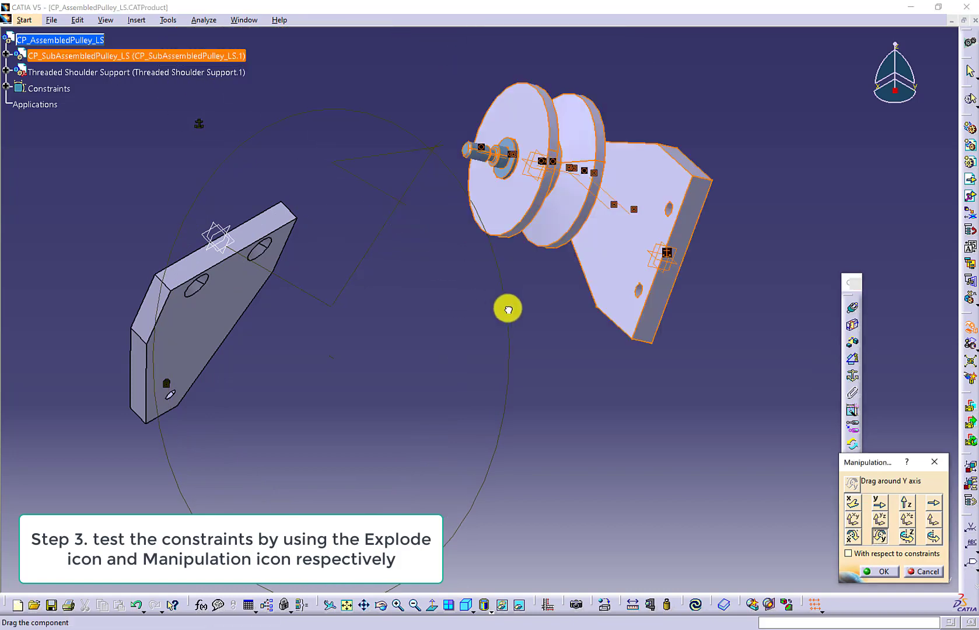
{"action": "left_click_drag", "start_coordinate": [252, 280], "coordinate": [403, 421]}
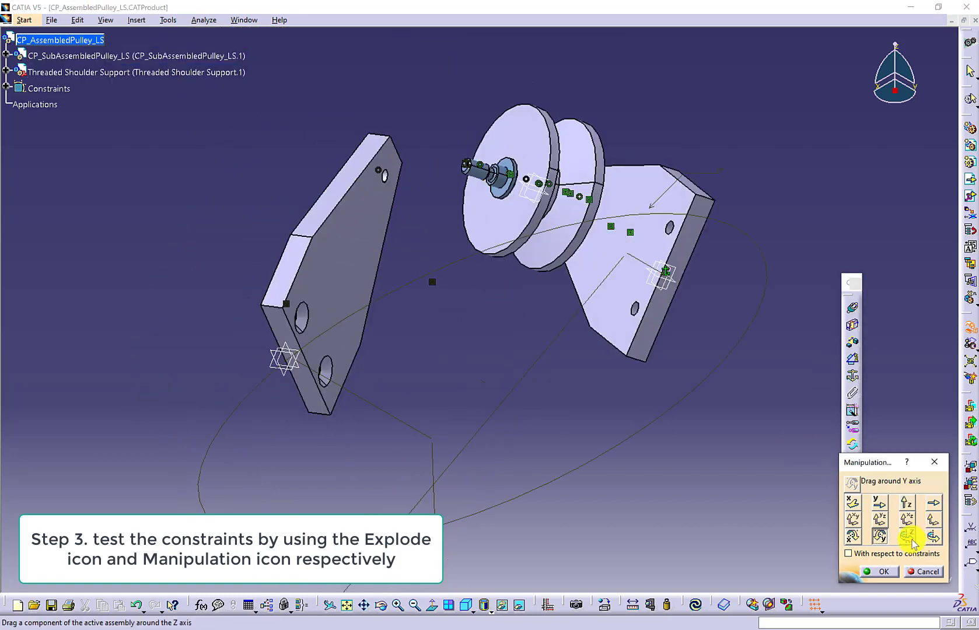
{"action": "left_click_drag", "start_coordinate": [564, 203], "coordinate": [745, 328]}
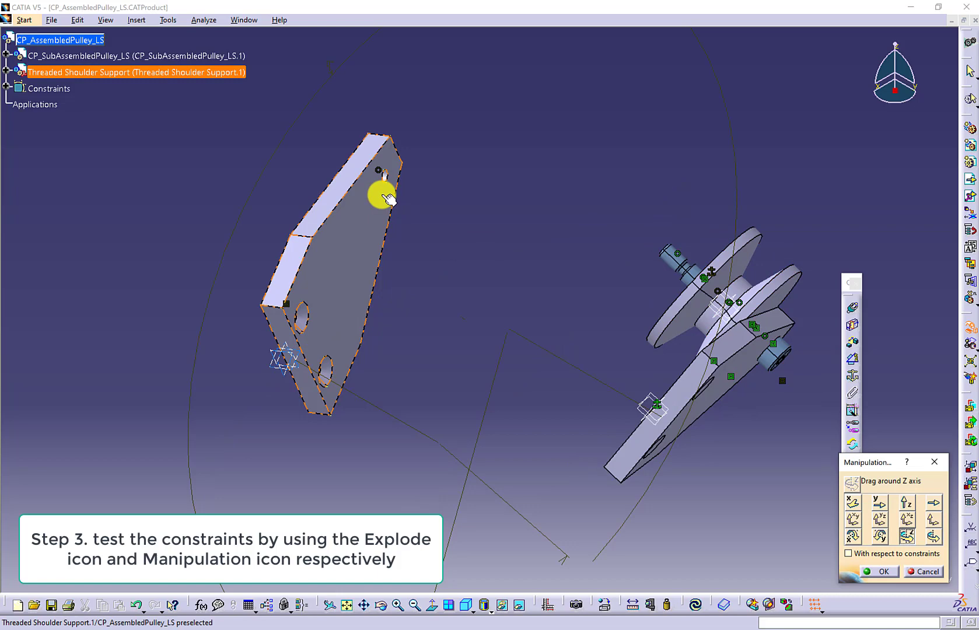
{"action": "left_click_drag", "start_coordinate": [381, 193], "coordinate": [483, 367]}
{"action": "left_click", "coordinate": [882, 572]}
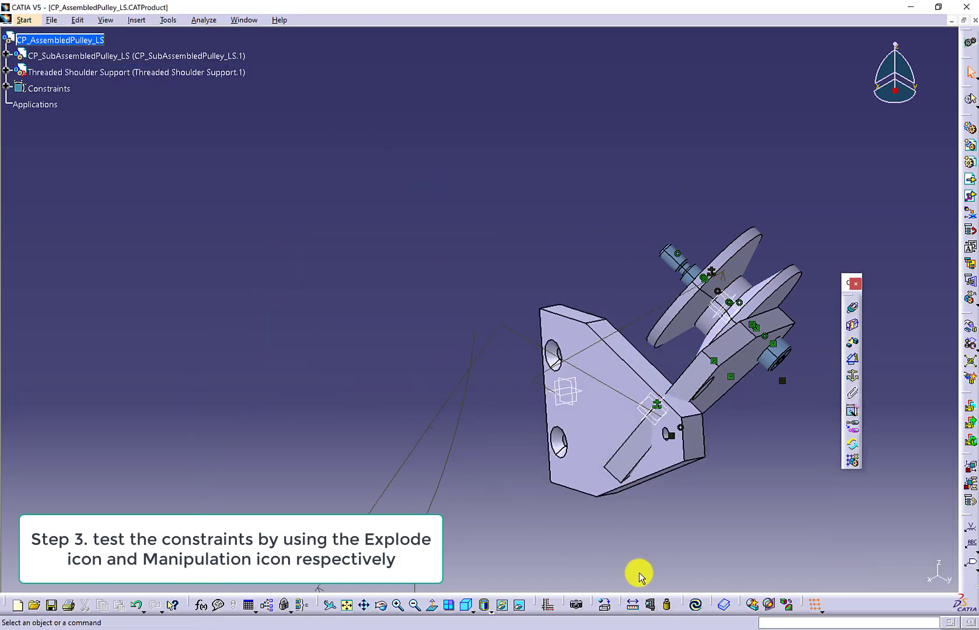
{"action": "left_click", "coordinate": [692, 606]}
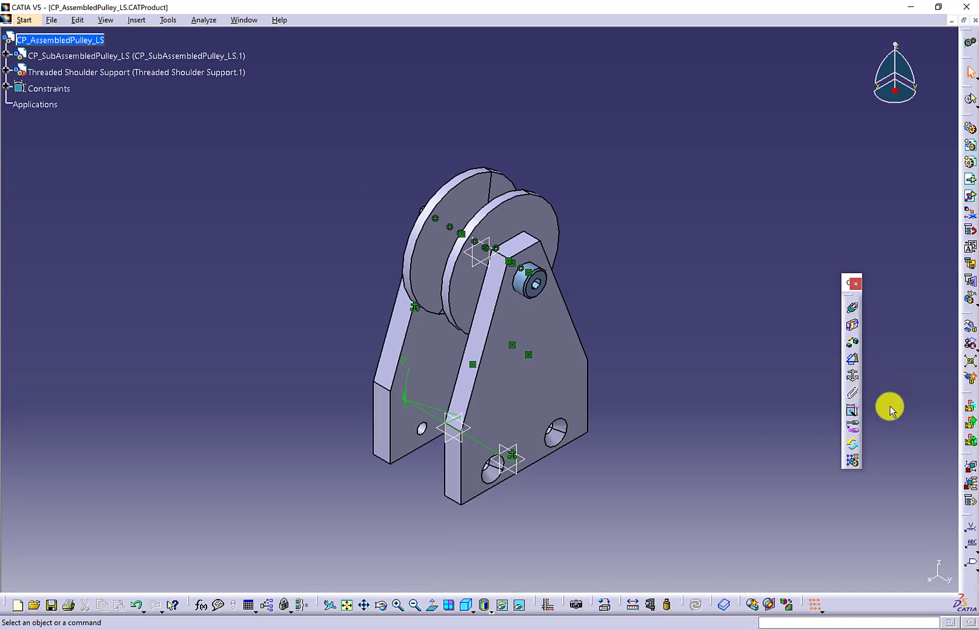
Drag the left support plate and the pulley apart along the Y axis
{"action": "left_click", "coordinate": [970, 327]}
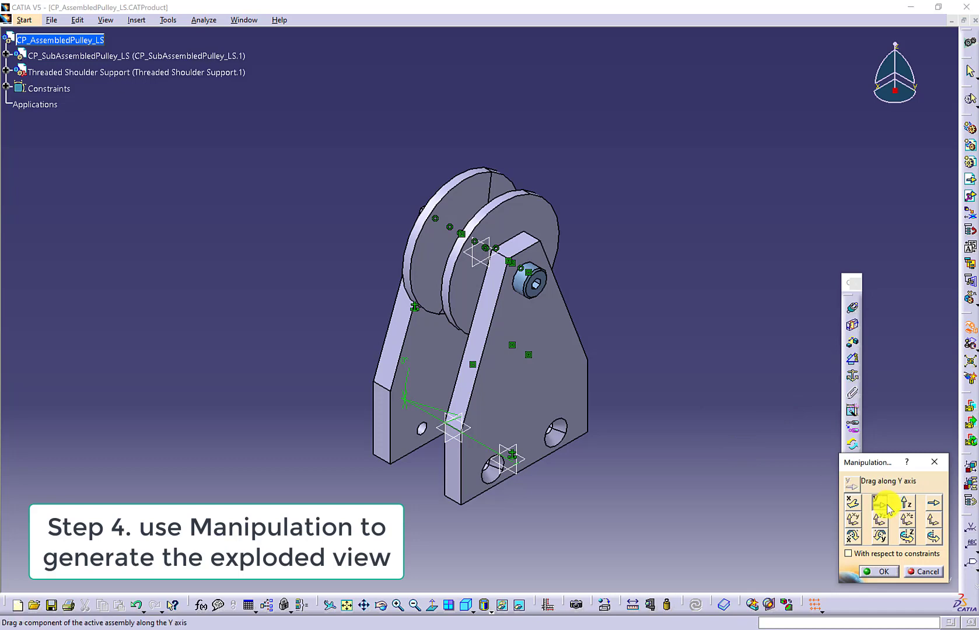
{"action": "left_click", "coordinate": [880, 503]}
{"action": "left_click_drag", "start_coordinate": [426, 345], "coordinate": [297, 230]}
{"action": "left_click_drag", "start_coordinate": [529, 378], "coordinate": [550, 396]}
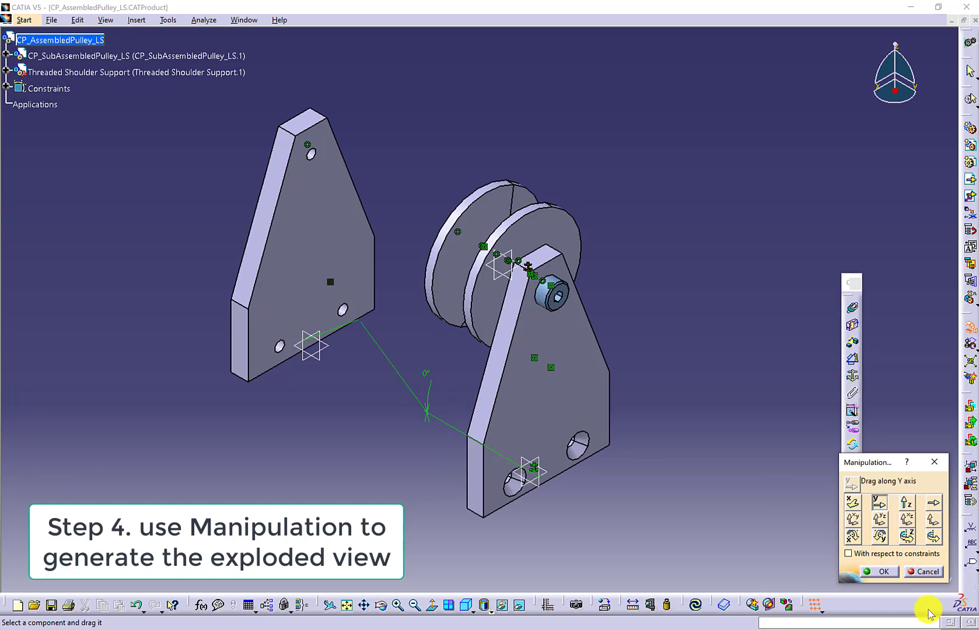
{"action": "left_click", "coordinate": [893, 578]}
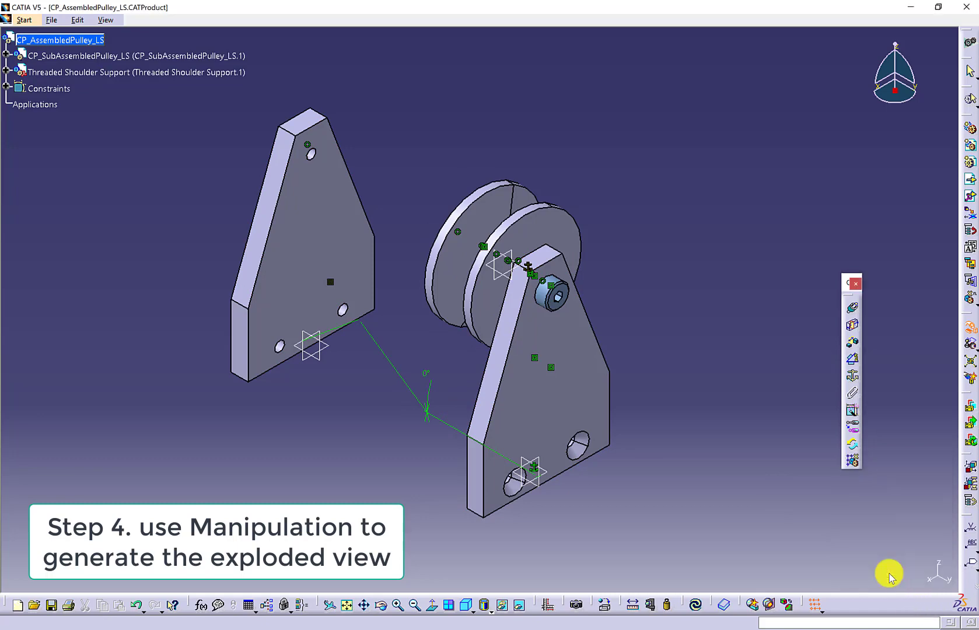
{"action": "left_click", "coordinate": [969, 466]}
Create the 'Exploded view' enhanced scene, exit it, and update the assembly back together
{"action": "left_click", "coordinate": [875, 506]}
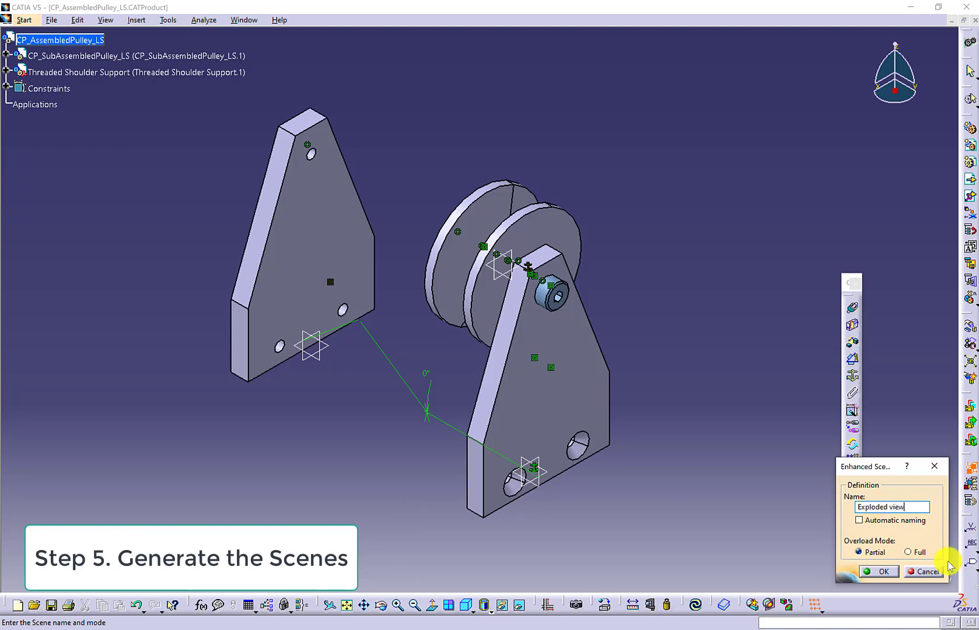
{"action": "left_click", "coordinate": [888, 572]}
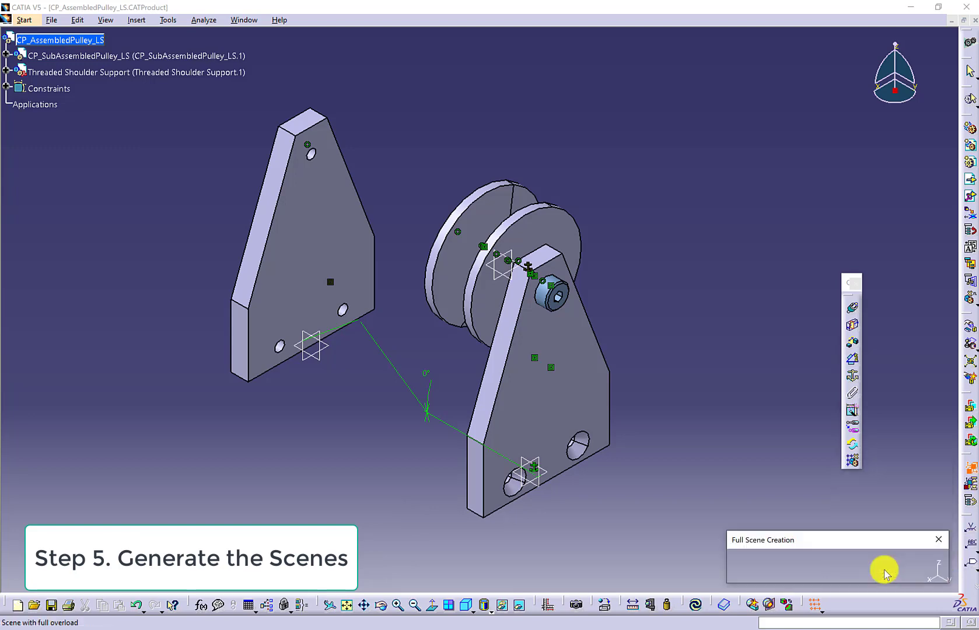
{"action": "left_click", "coordinate": [126, 191]}
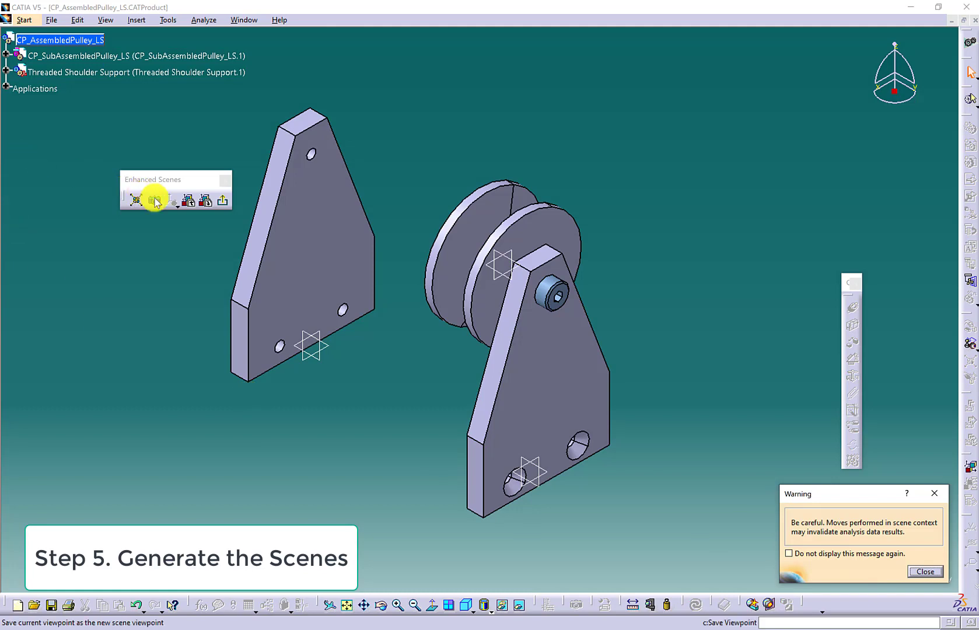
{"action": "left_click", "coordinate": [227, 203]}
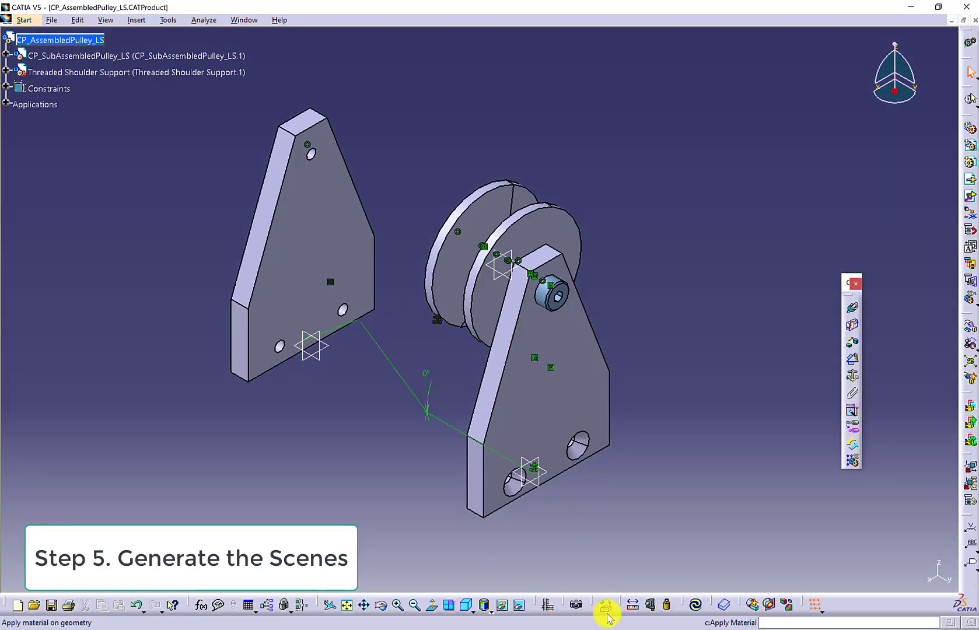
{"action": "left_click", "coordinate": [698, 606]}
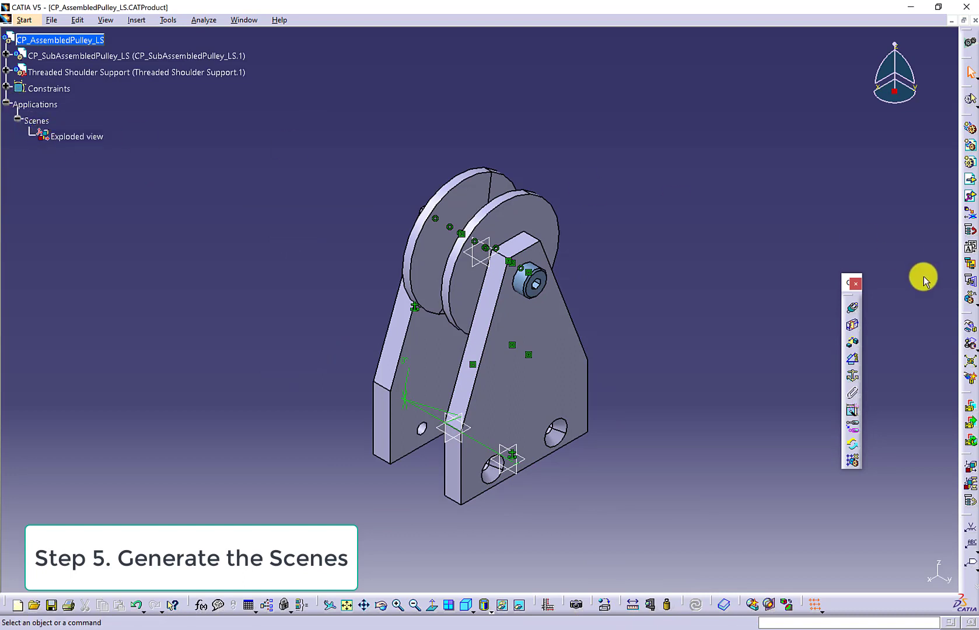
Number the parts of the CP_AssembledPulley_LS assembly with integer numbering
{"action": "left_click", "coordinate": [970, 247]}
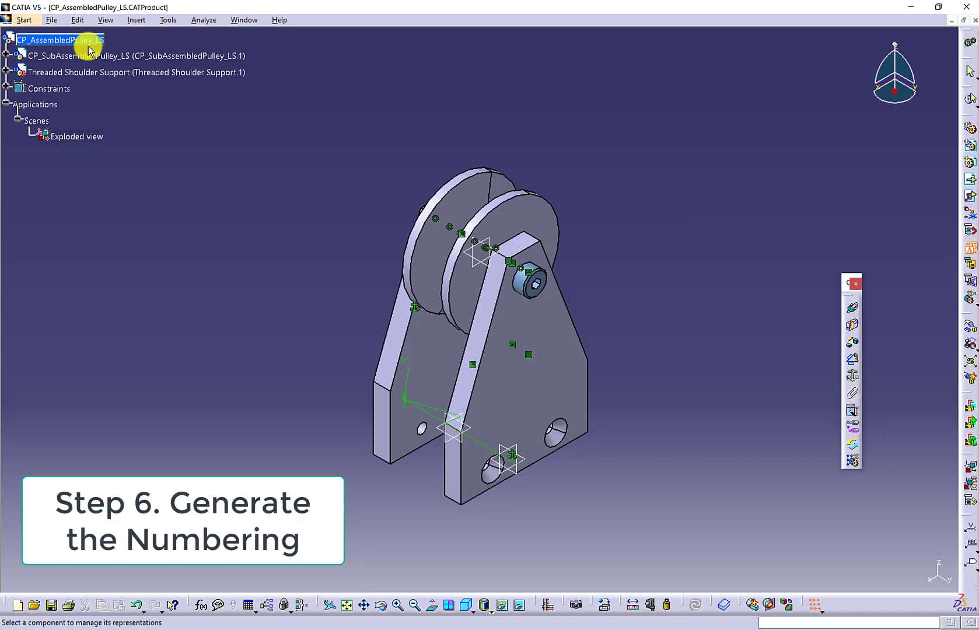
{"action": "left_click", "coordinate": [81, 40]}
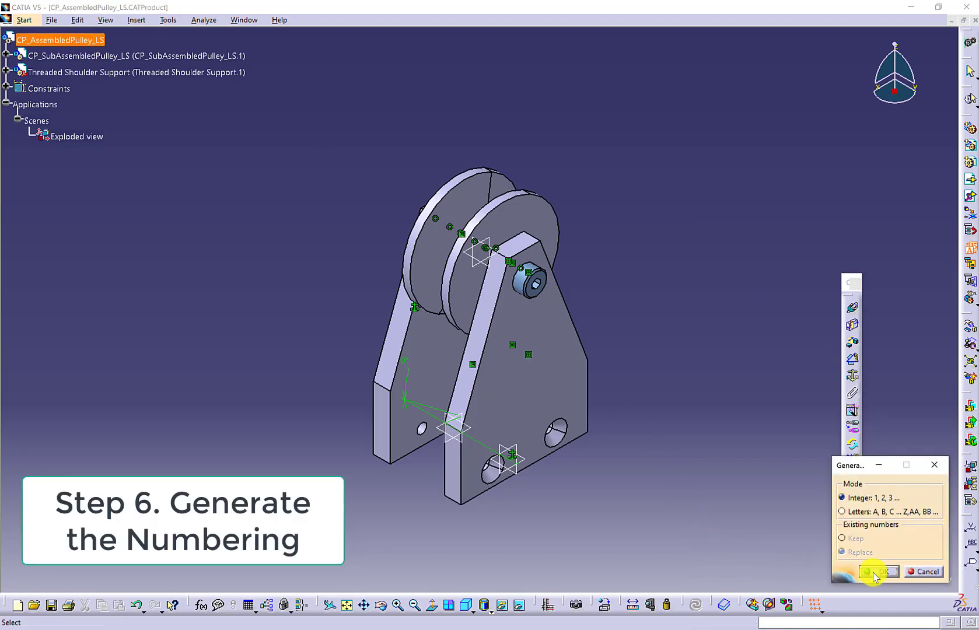
{"action": "left_click", "coordinate": [876, 572]}
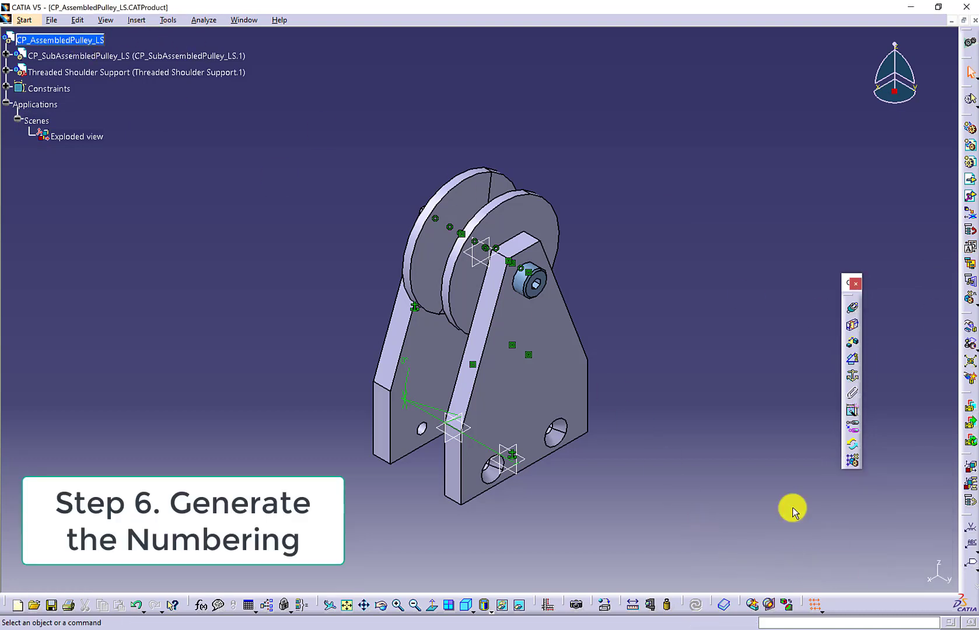
Review the bill of materials in the Assembled pulley format, showing 5 different parts, 6 total
{"action": "left_click", "coordinate": [200, 23]}
{"action": "left_click", "coordinate": [204, 34]}
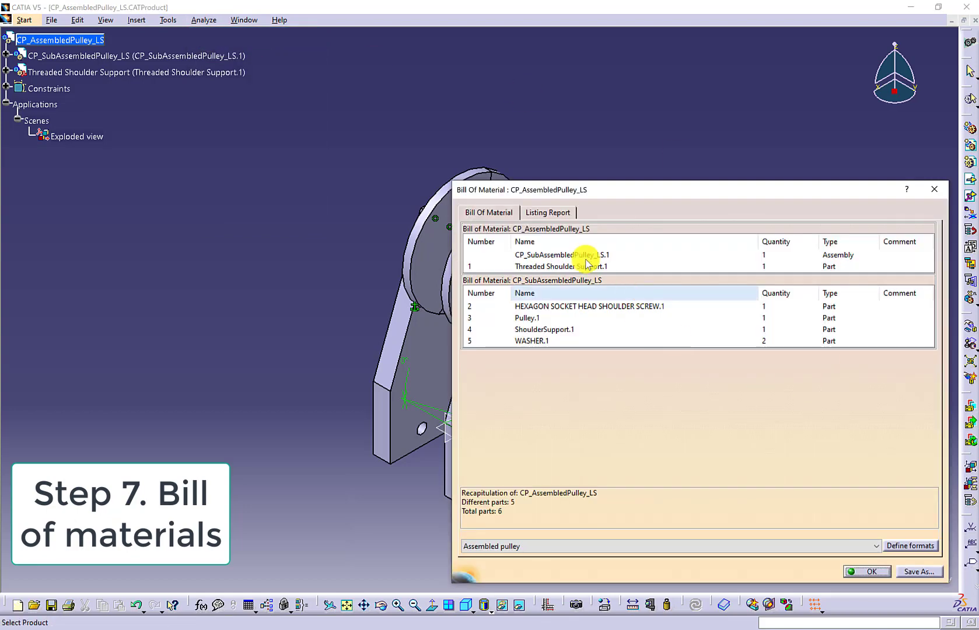
{"action": "left_click", "coordinate": [924, 546]}
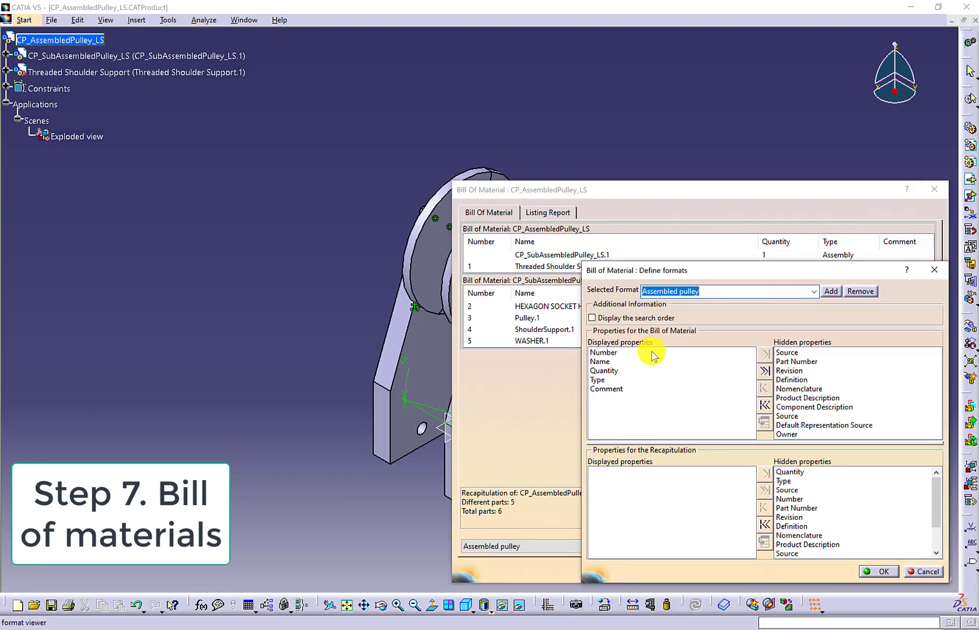
{"action": "left_click_drag", "start_coordinate": [651, 274], "coordinate": [607, 226]}
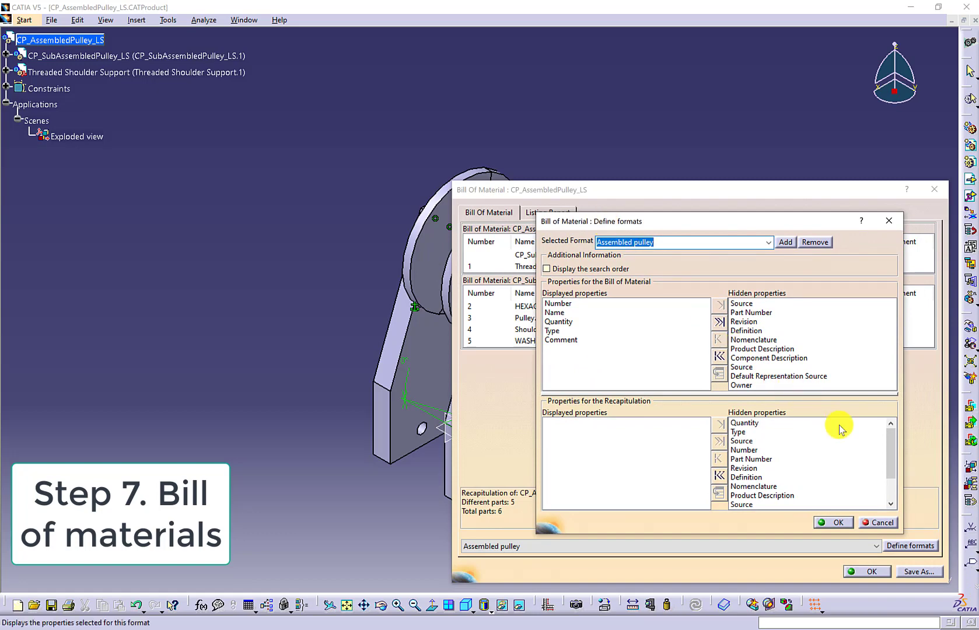
{"action": "left_click", "coordinate": [832, 524]}
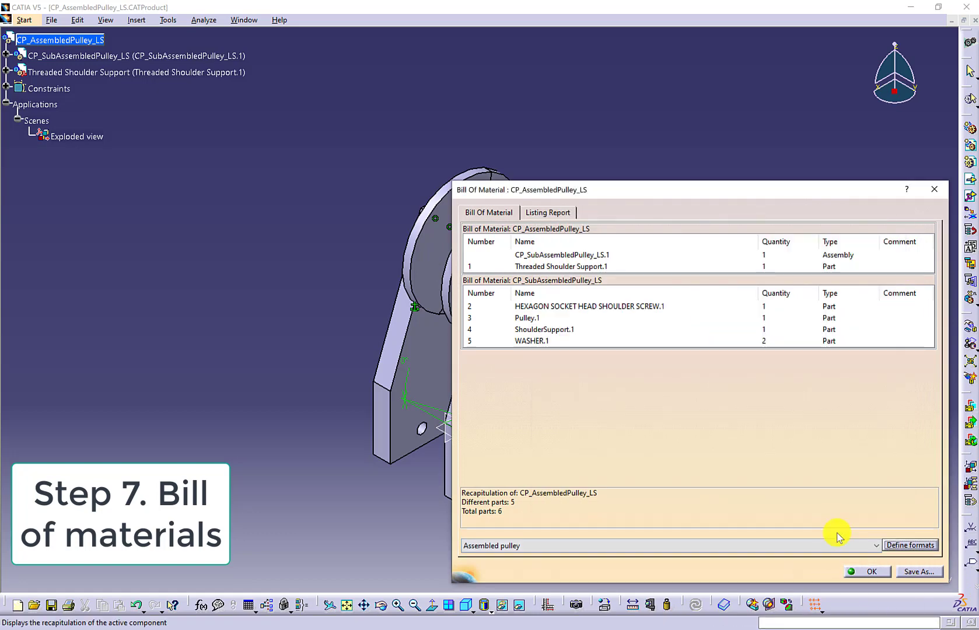
{"action": "left_click", "coordinate": [861, 573]}
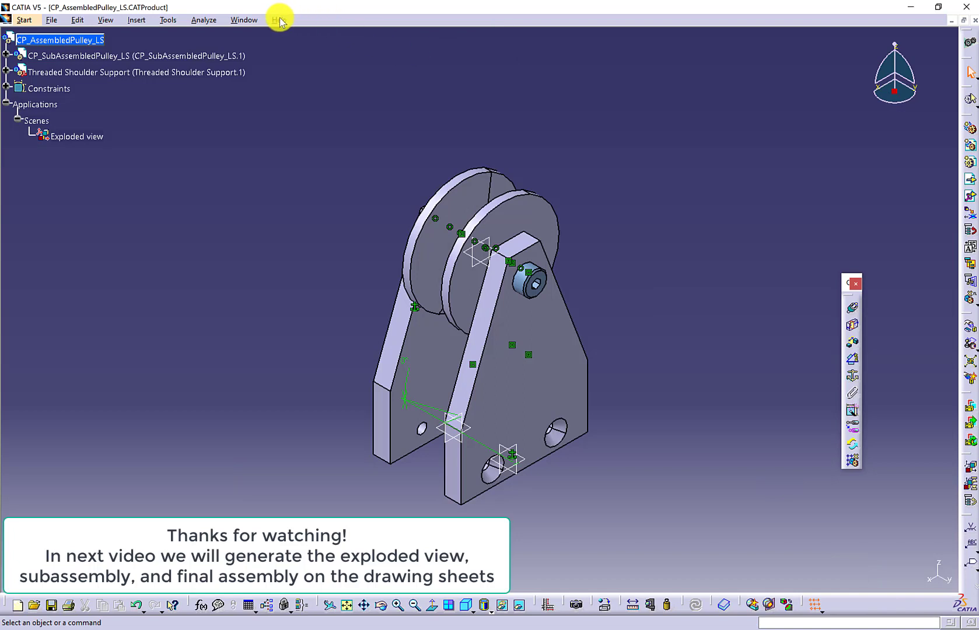
Save CP_AssembledPulley_LS with Ctrl+S, including its linked documents
{"action": "key", "text": "ctrl+s"}
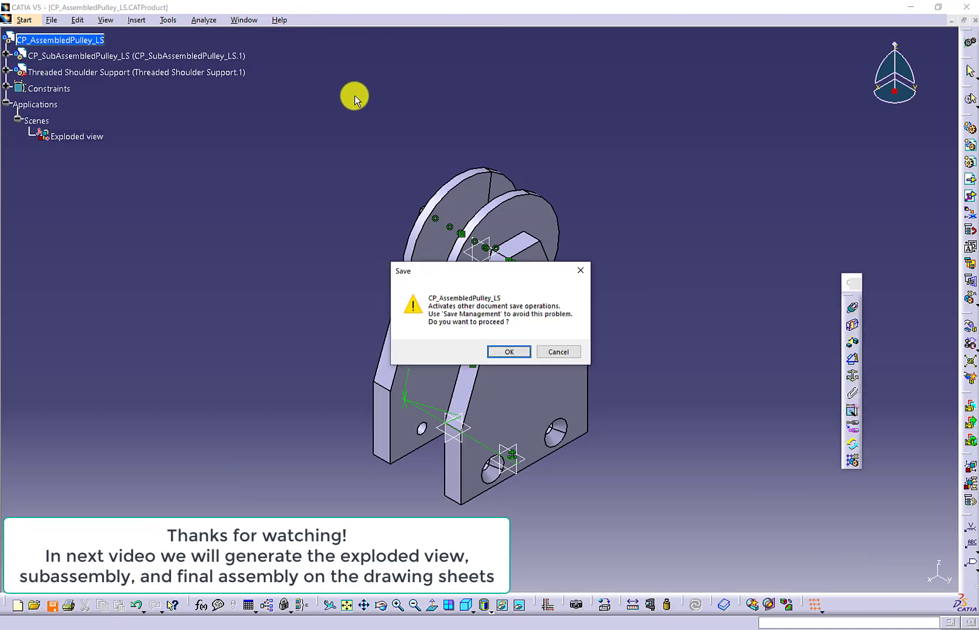
{"action": "left_click", "coordinate": [509, 351]}
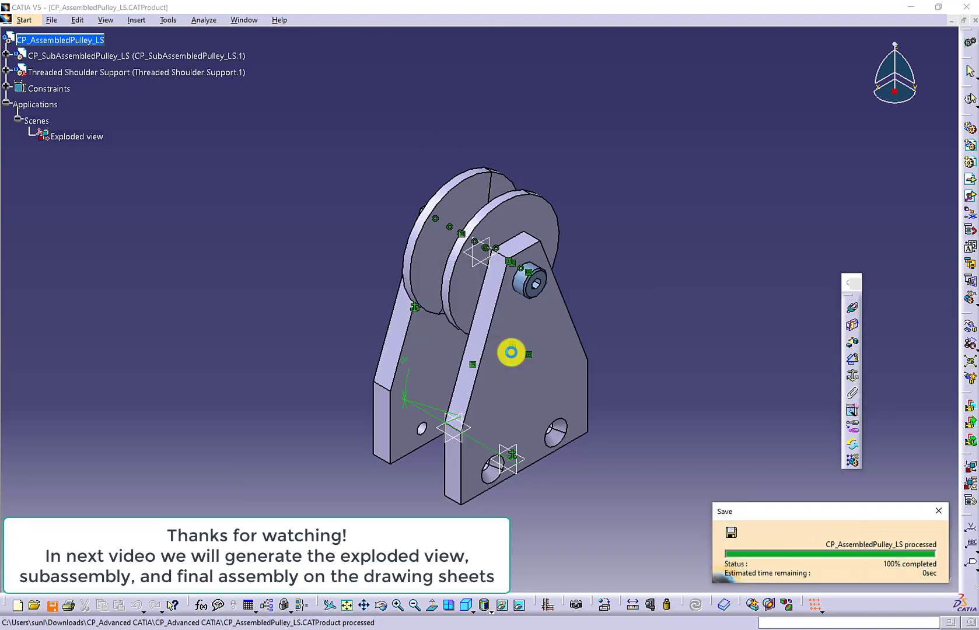